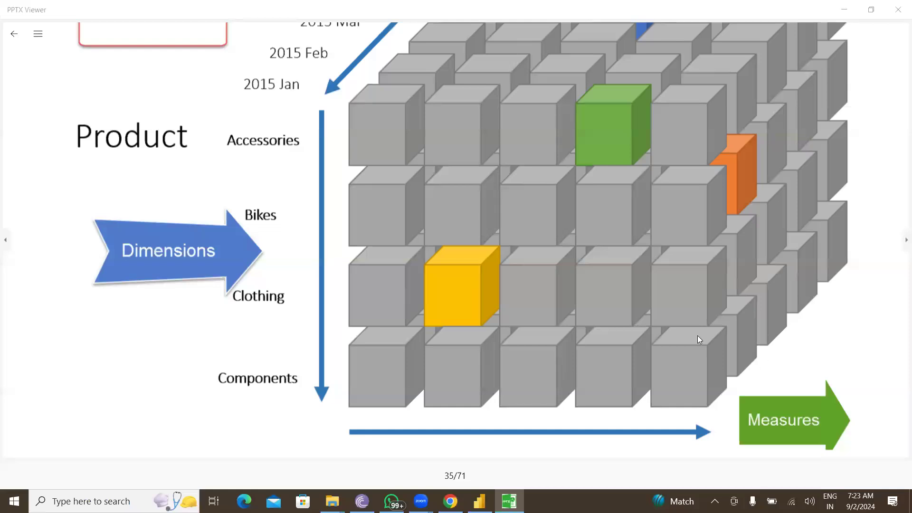
{"action": "scroll", "coordinate": [697, 336], "scroll_direction": "up", "scroll_amount": 2}
{"action": "scroll", "coordinate": [378, 220], "scroll_direction": "down", "scroll_amount": 2}
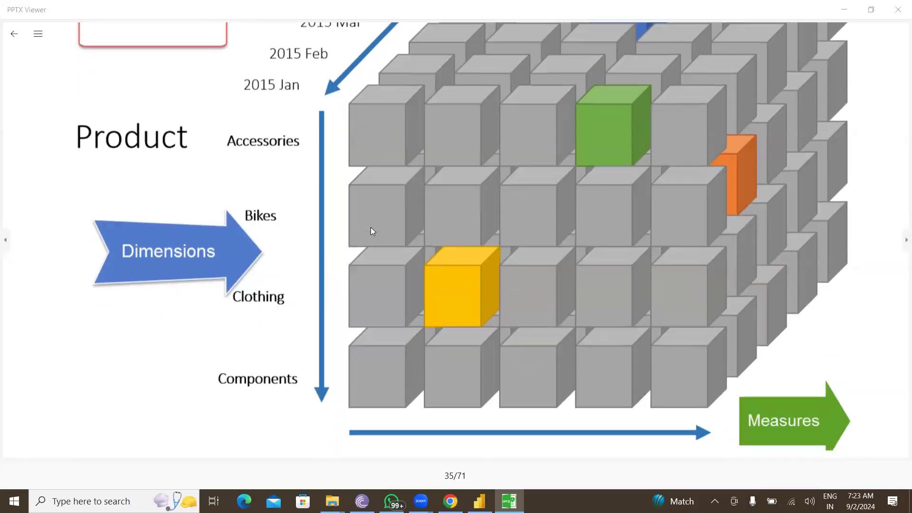
{"action": "scroll", "coordinate": [375, 204], "scroll_direction": "up", "scroll_amount": 2}
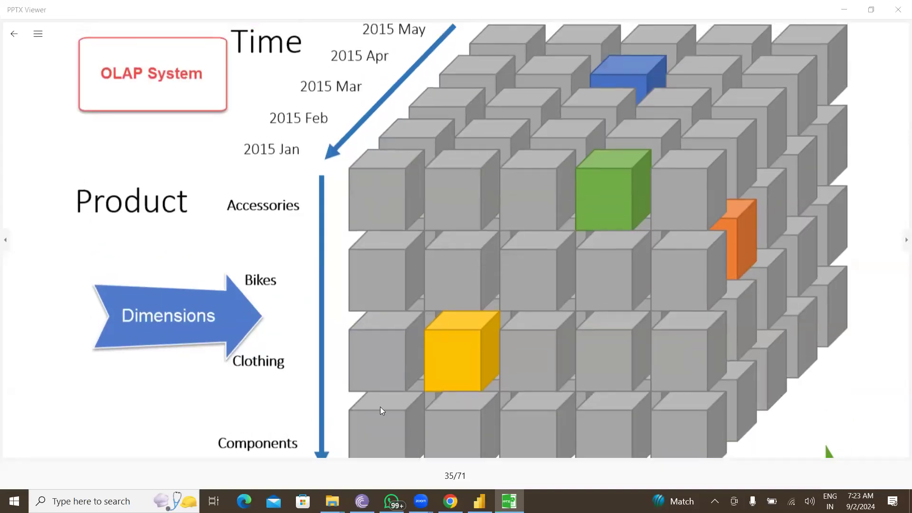
Step: Minimize the presentation viewer, switch to the untitled report in Power BI Desktop and dismiss its recovered-files notice
{"action": "left_click", "coordinate": [844, 10]}
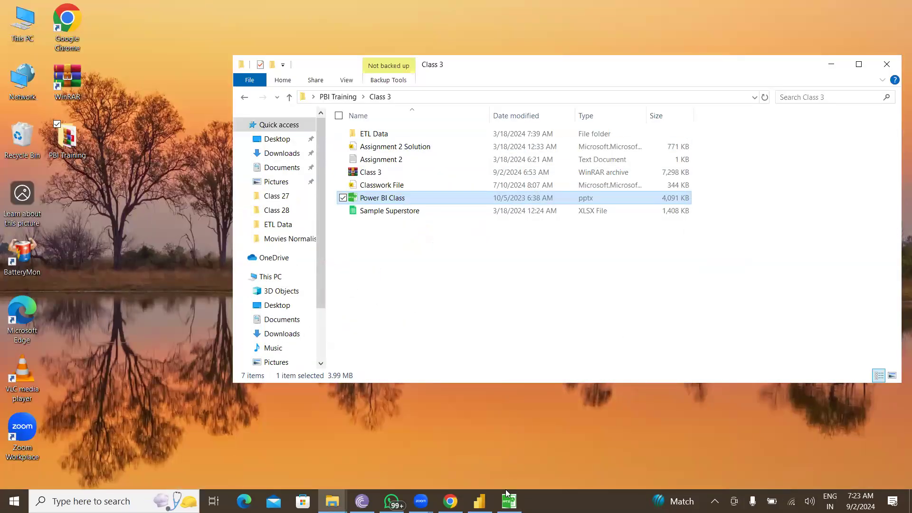
{"action": "left_click", "coordinate": [479, 501]}
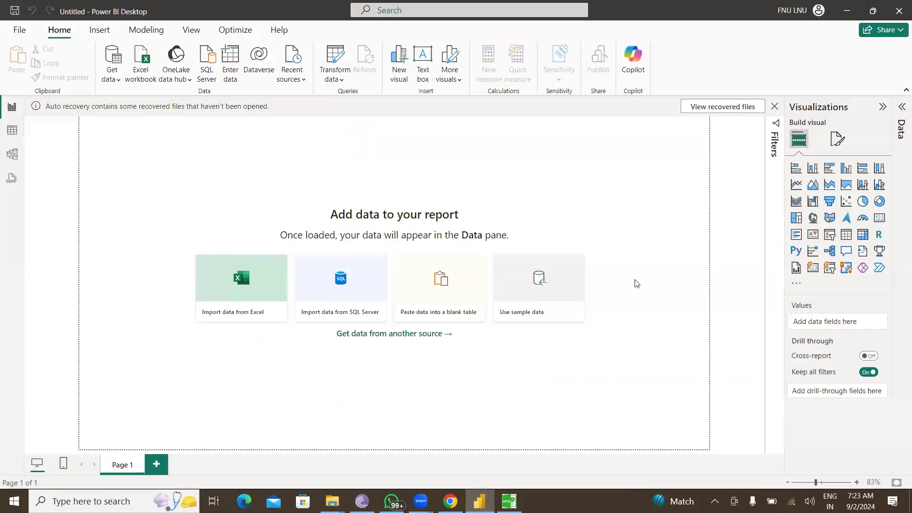
{"action": "left_click", "coordinate": [774, 106]}
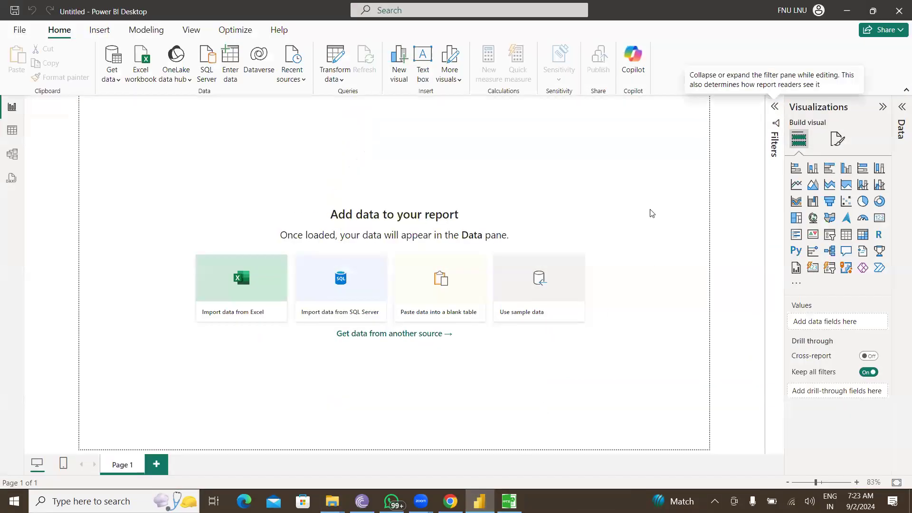
{"action": "left_click", "coordinate": [520, 289]}
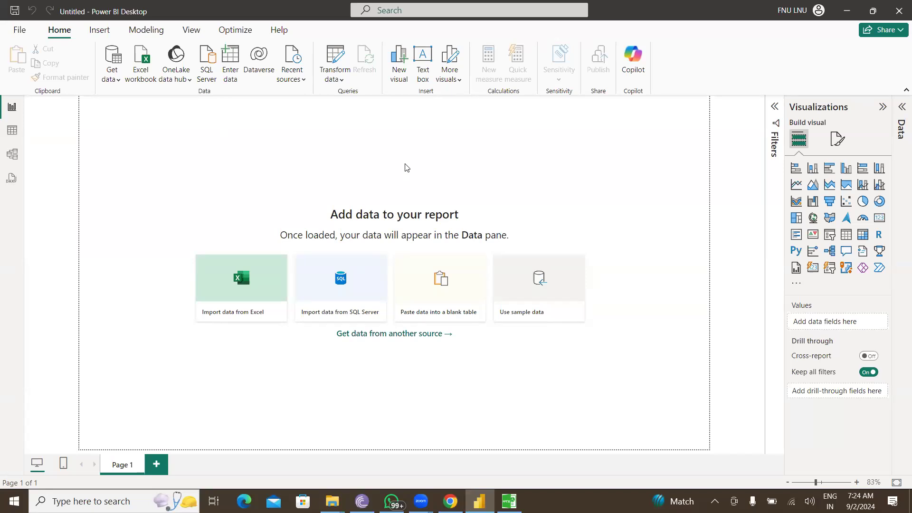
{"action": "left_click", "coordinate": [18, 31]}
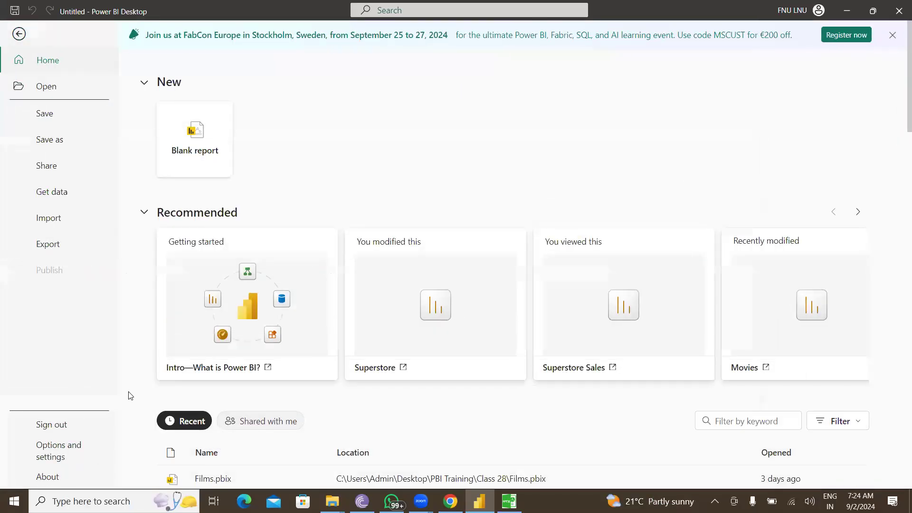
{"action": "left_click", "coordinate": [18, 34]}
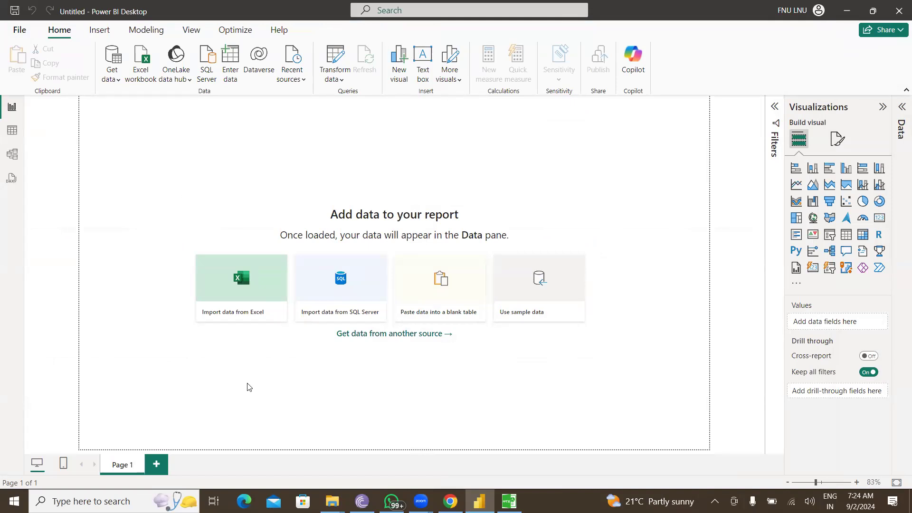
Step: In the global data load options, set type detection to never detect column types and headers for unstructured sources
{"action": "left_click", "coordinate": [20, 32]}
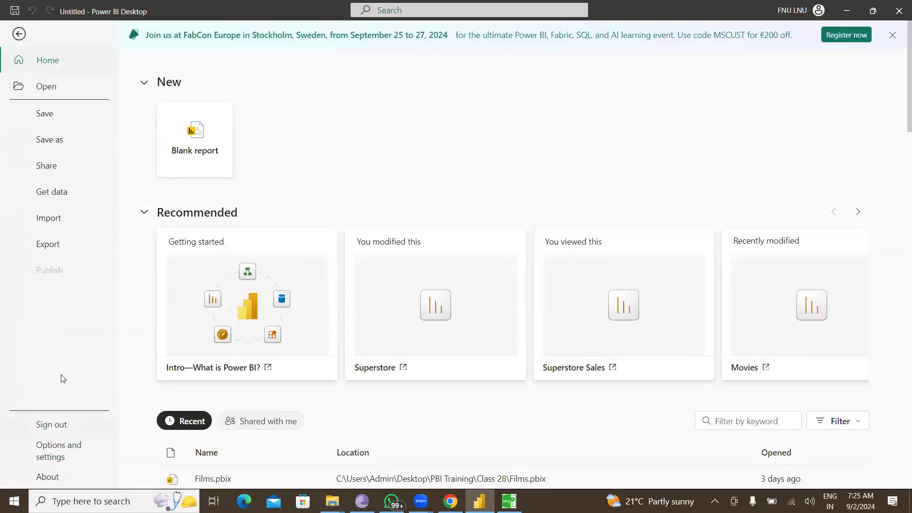
{"action": "left_click", "coordinate": [69, 453]}
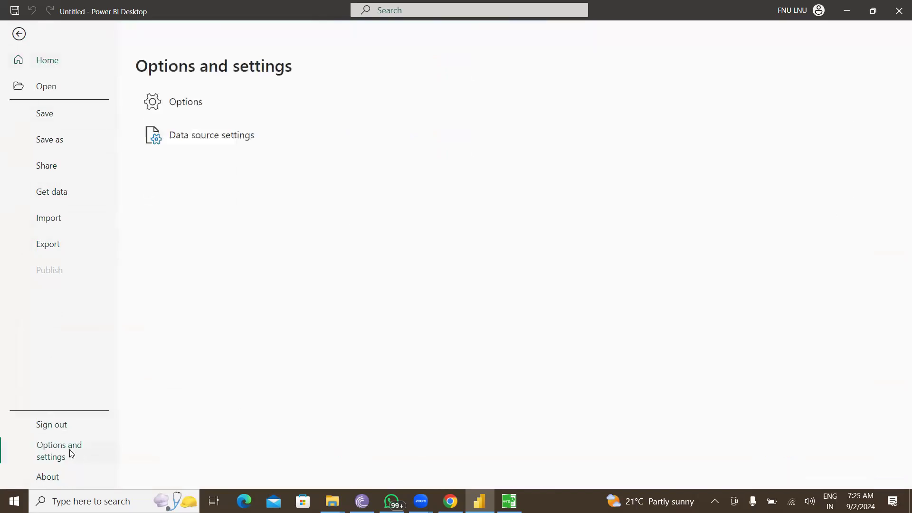
{"action": "left_click", "coordinate": [185, 100]}
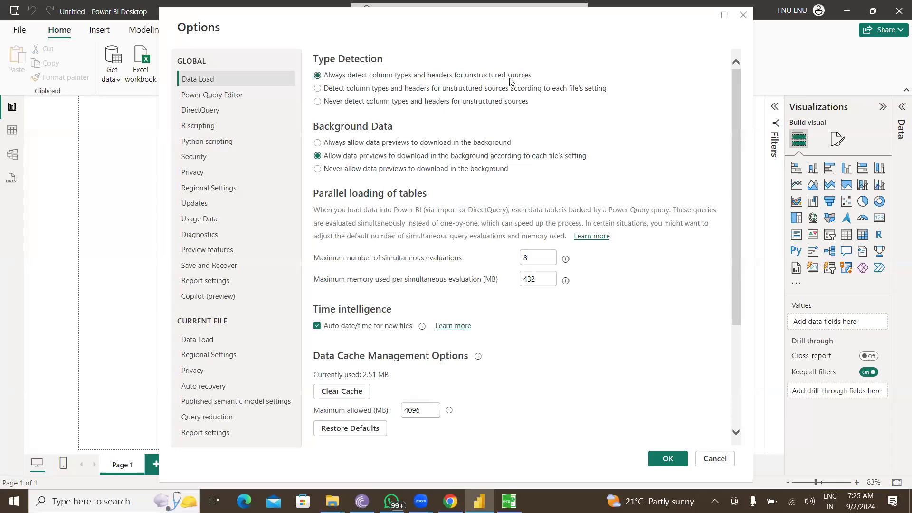
{"action": "left_click", "coordinate": [361, 103]}
{"action": "scroll", "coordinate": [373, 361], "scroll_direction": "down", "scroll_amount": 3}
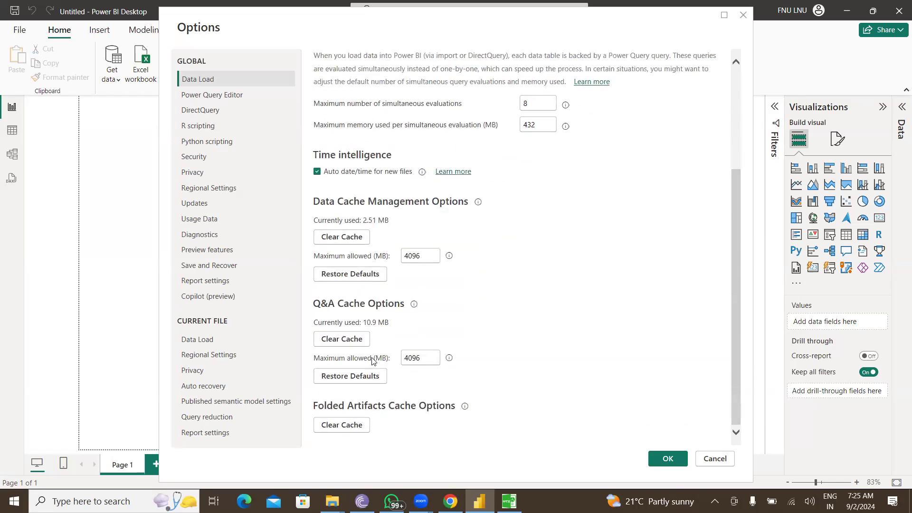
{"action": "scroll", "coordinate": [373, 360], "scroll_direction": "up", "scroll_amount": 3}
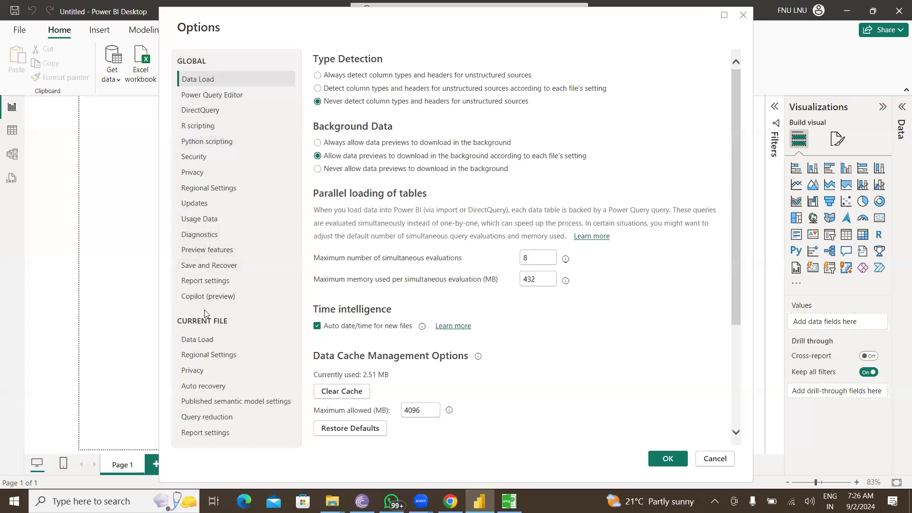
Step: Set both the application language and the model language to English (United States) in the global regional settings
{"action": "left_click", "coordinate": [198, 187]}
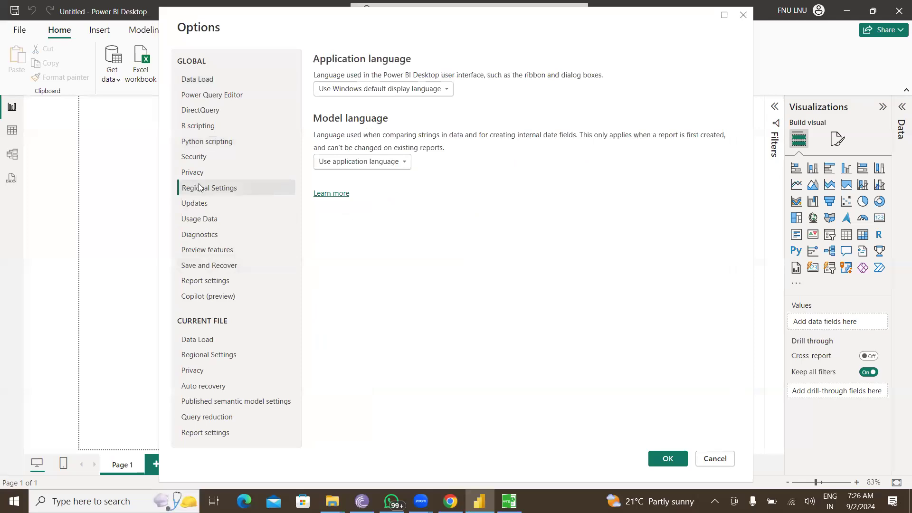
{"action": "left_click", "coordinate": [412, 89]}
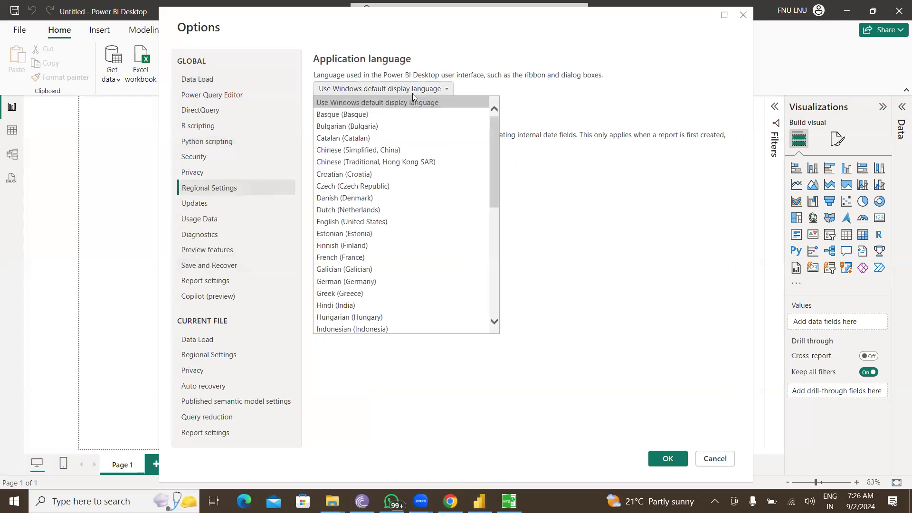
{"action": "scroll", "coordinate": [398, 276], "scroll_direction": "down", "scroll_amount": 8}
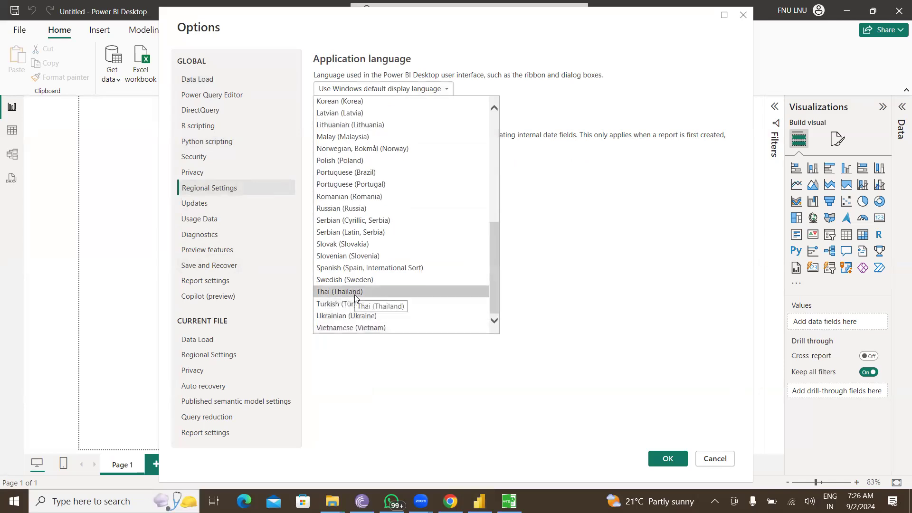
{"action": "scroll", "coordinate": [355, 298], "scroll_direction": "up", "scroll_amount": 6}
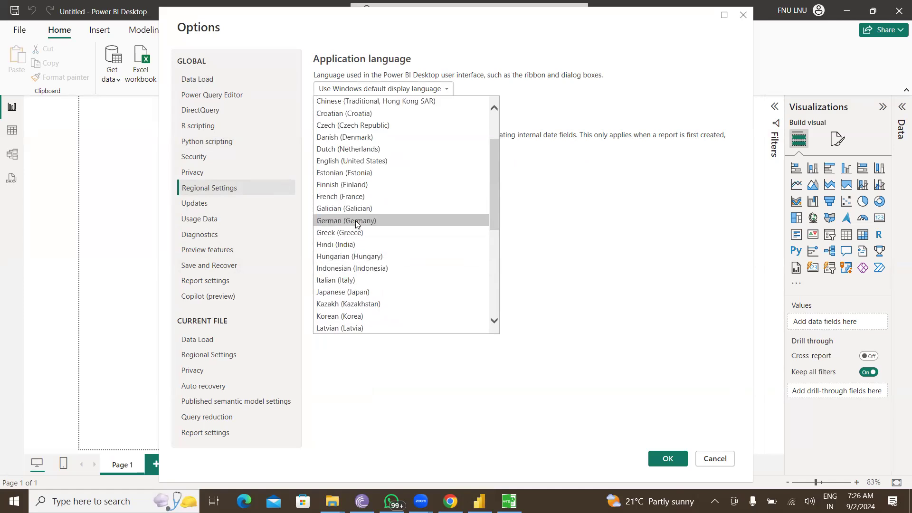
{"action": "scroll", "coordinate": [356, 221], "scroll_direction": "up", "scroll_amount": 2}
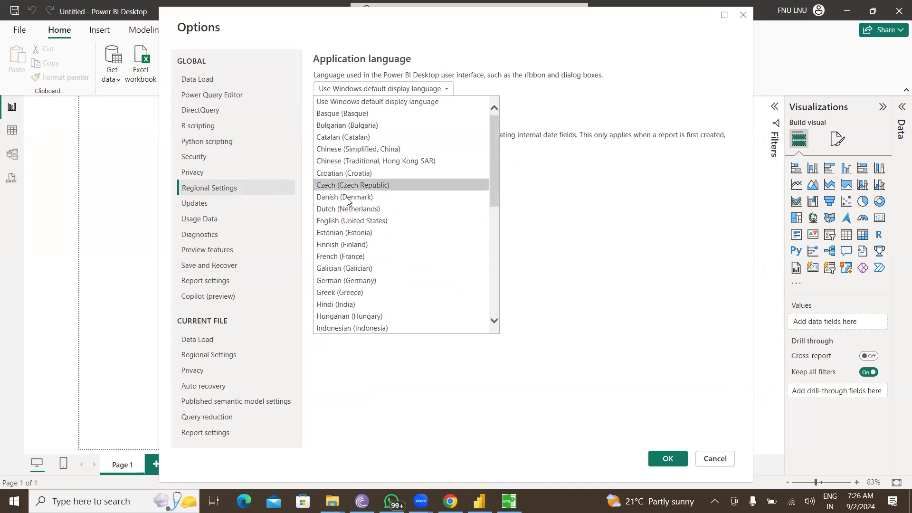
{"action": "left_click", "coordinate": [347, 222]}
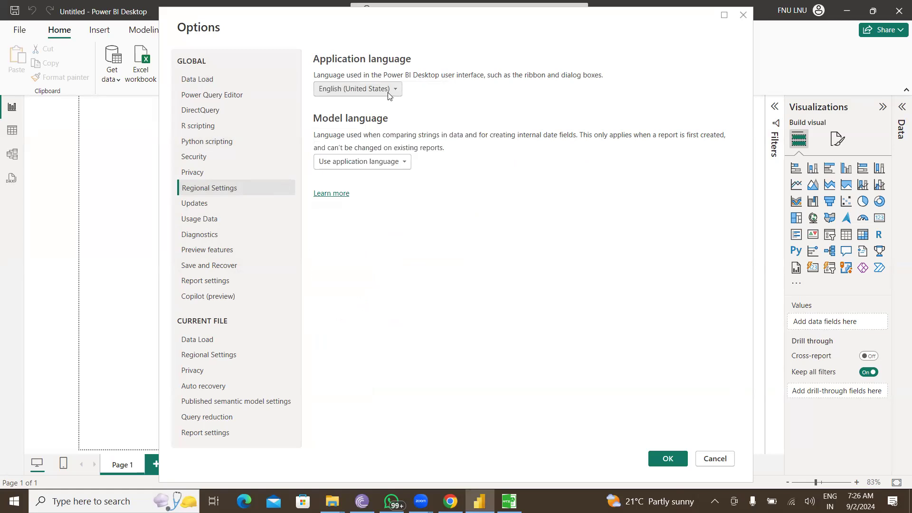
{"action": "left_click", "coordinate": [404, 163]}
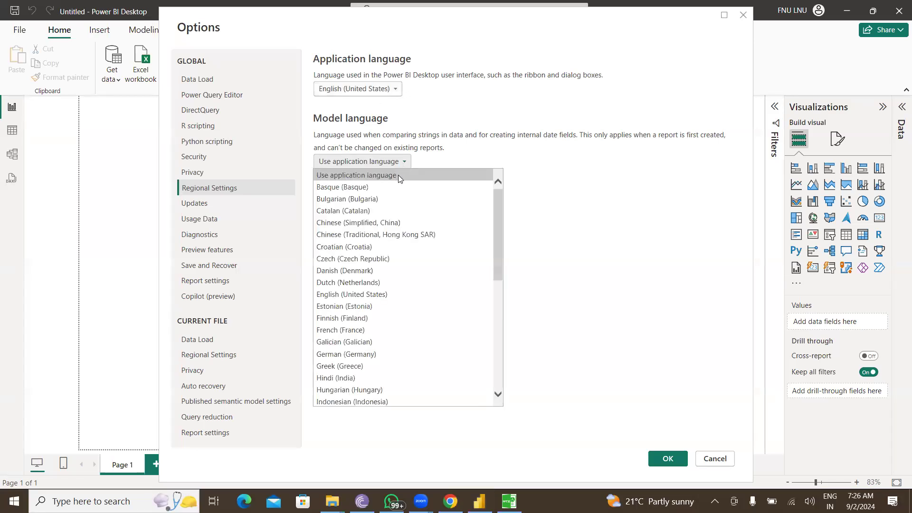
{"action": "left_click", "coordinate": [368, 294]}
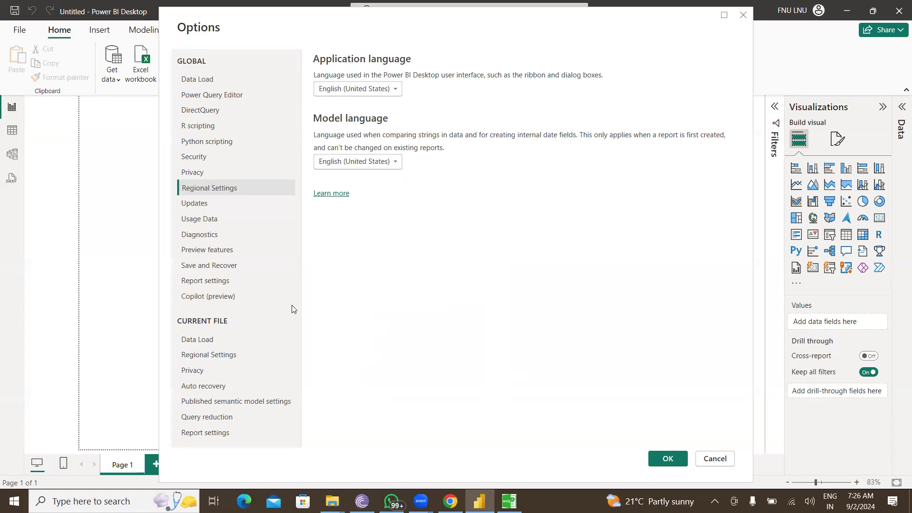
Step: Review the current file's data load and import locale options, and apply the changed options
{"action": "left_click", "coordinate": [200, 339]}
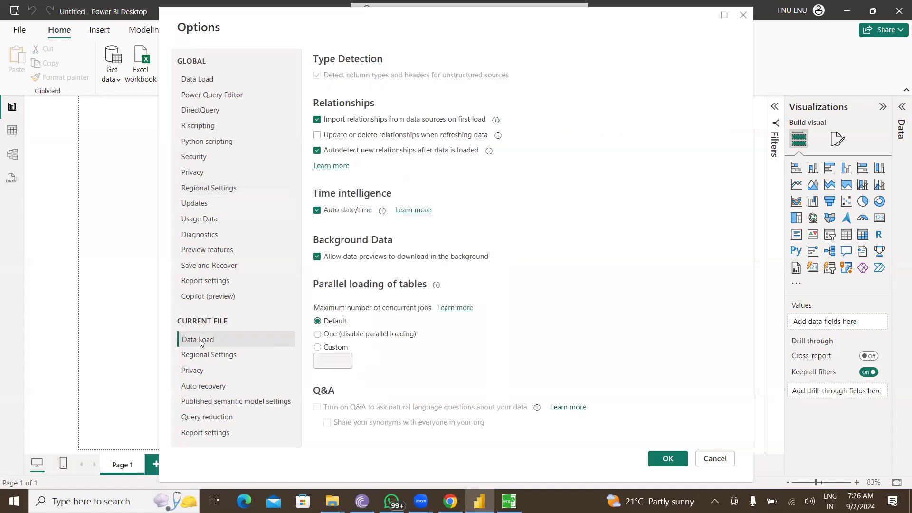
{"action": "mouse_move", "coordinate": [489, 150]}
{"action": "left_click", "coordinate": [218, 357]}
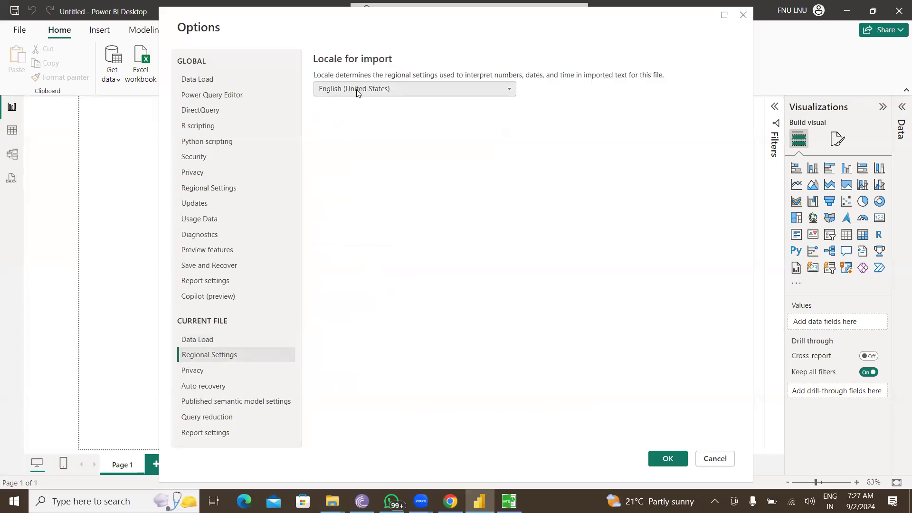
{"action": "left_click", "coordinate": [658, 459]}
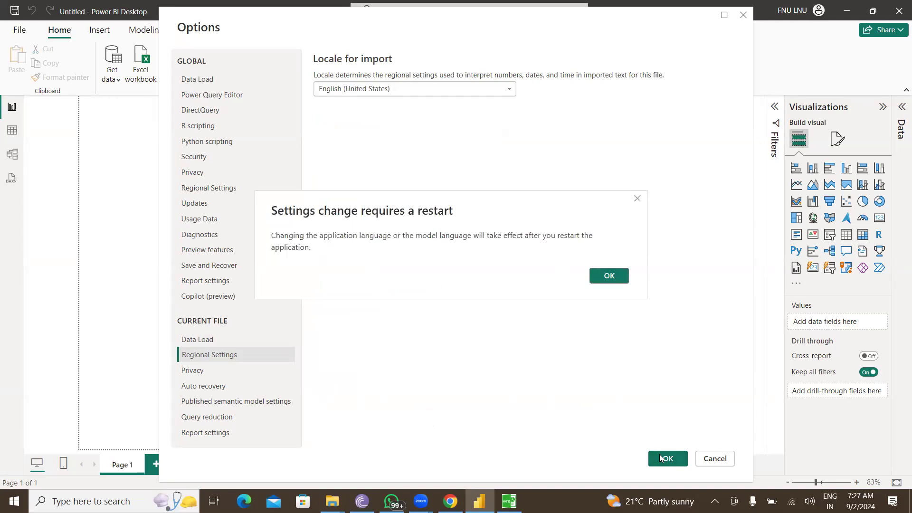
{"action": "left_click", "coordinate": [611, 275]}
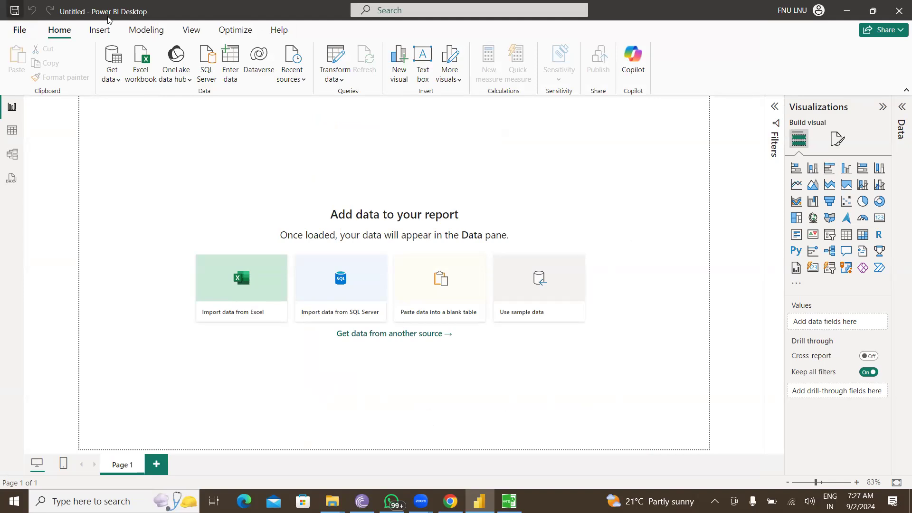
Step: Restart Power BI Desktop without saving the untitled report
{"action": "key", "text": "ctrl+s"}
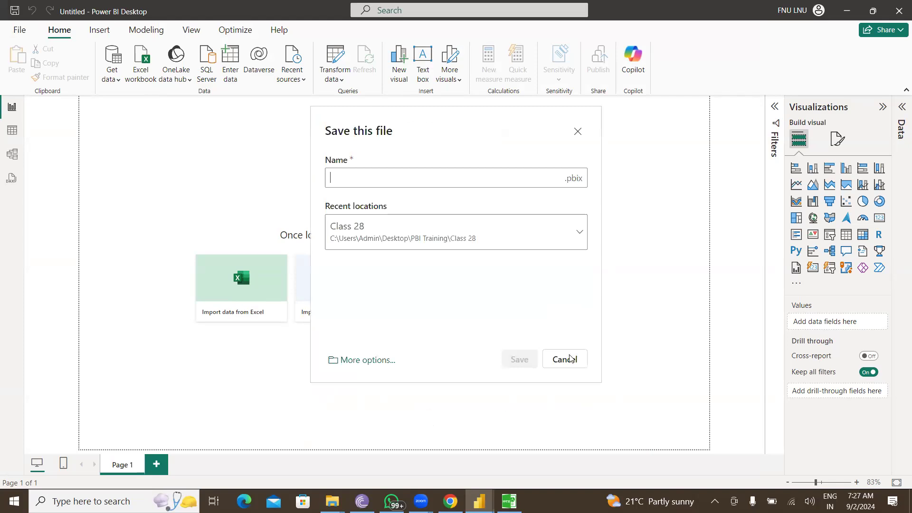
{"action": "left_click", "coordinate": [899, 10]}
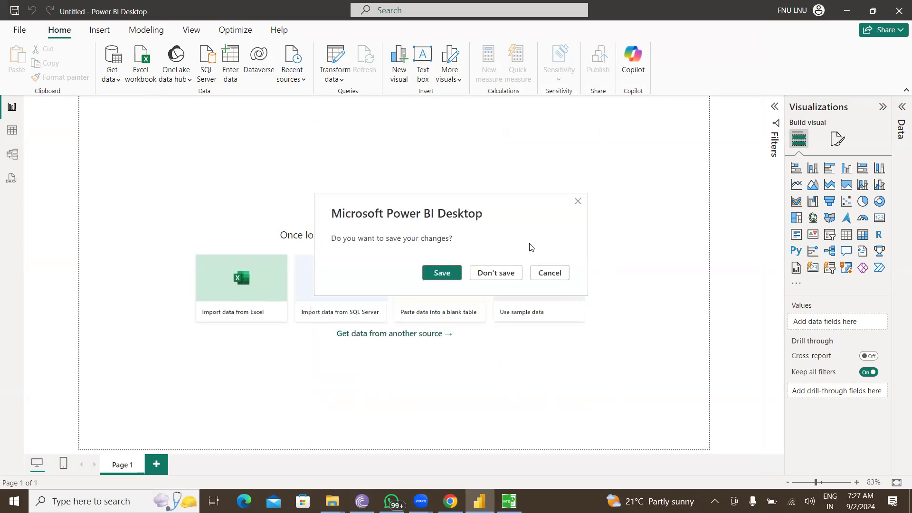
{"action": "left_click", "coordinate": [496, 273]}
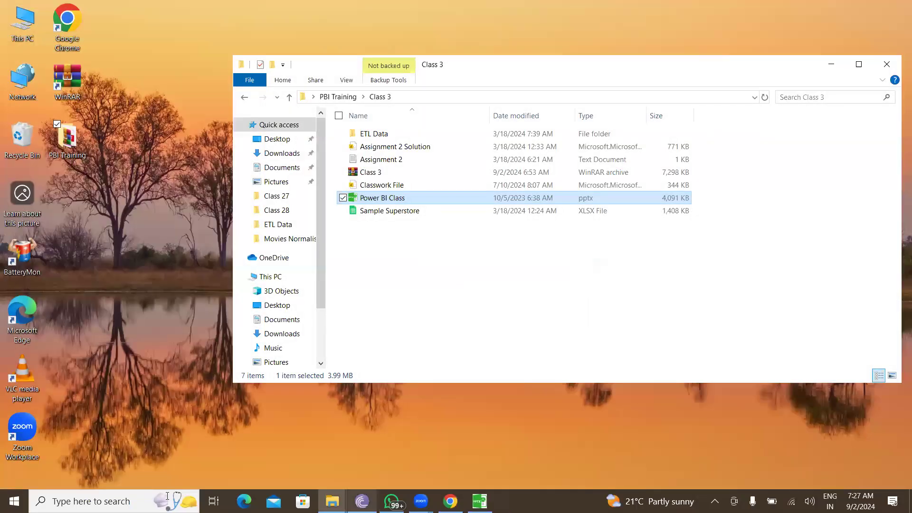
{"action": "left_click", "coordinate": [167, 496]}
{"action": "type", "text": "pbi"}
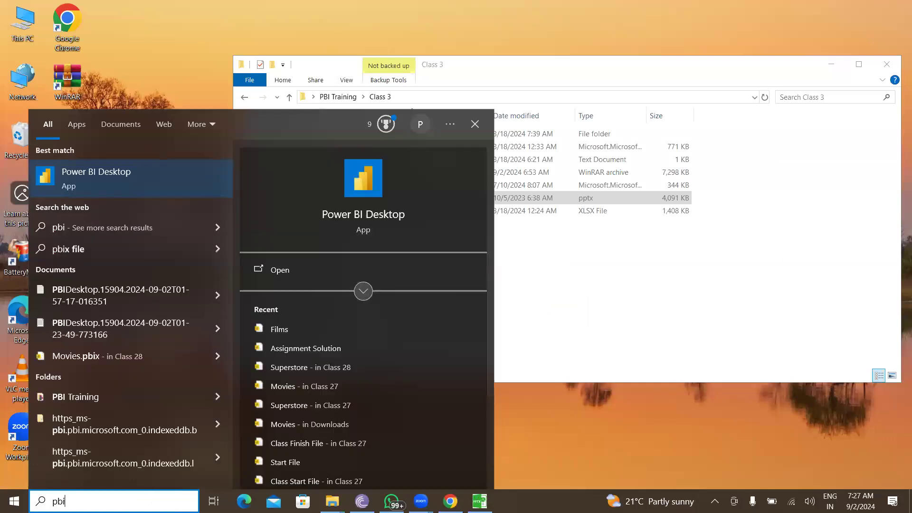
{"action": "key", "text": "Escape"}
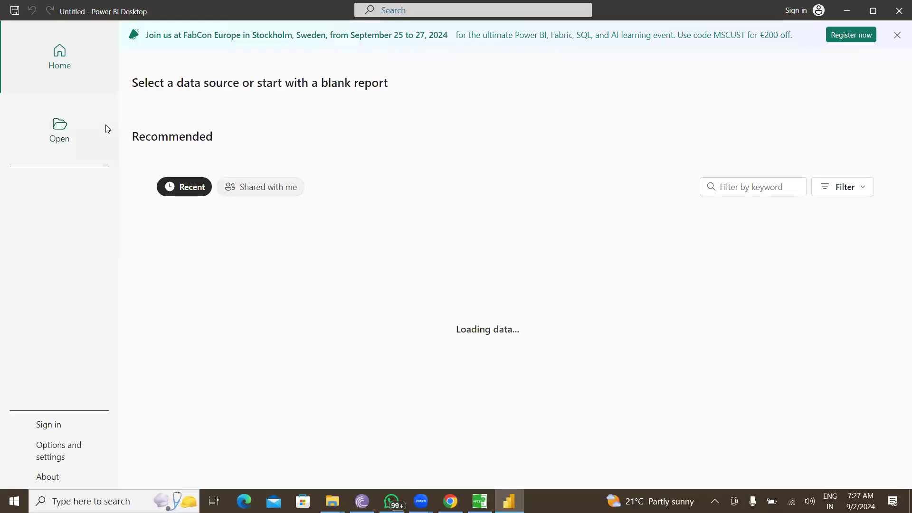
Step: Check the global type detection and language options, plus the current file's data load and import locale options
{"action": "left_click", "coordinate": [60, 446]}
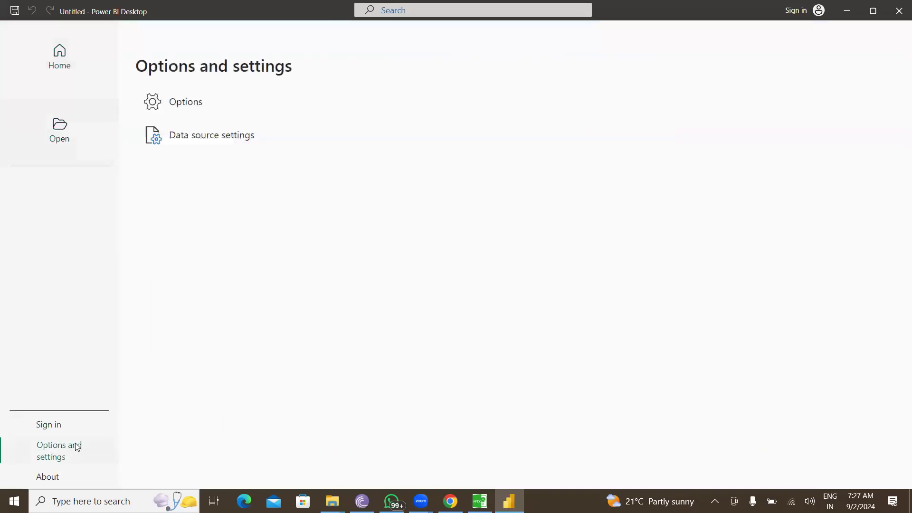
{"action": "left_click", "coordinate": [176, 102]}
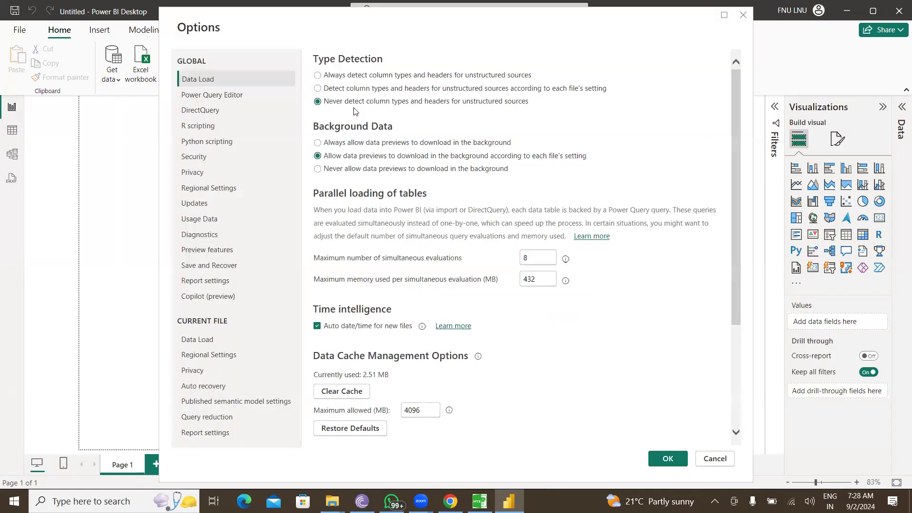
{"action": "left_click", "coordinate": [200, 193]}
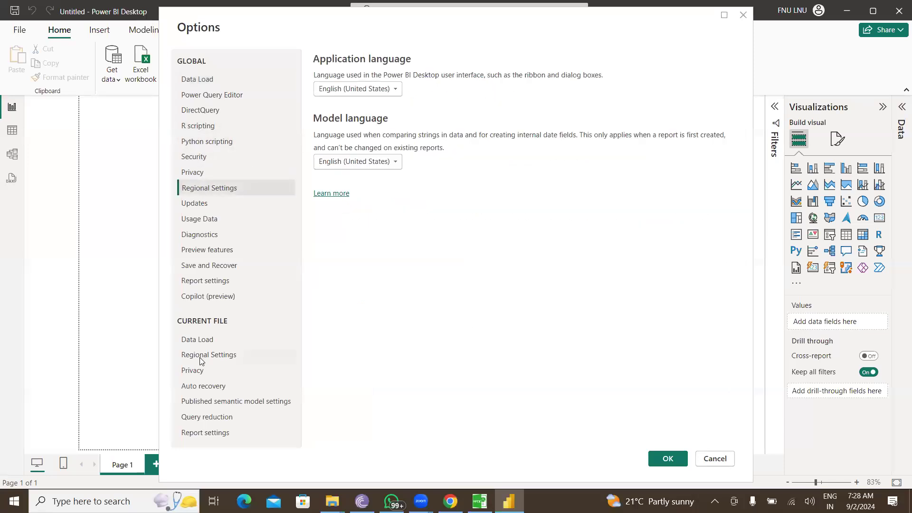
{"action": "left_click", "coordinate": [202, 342]}
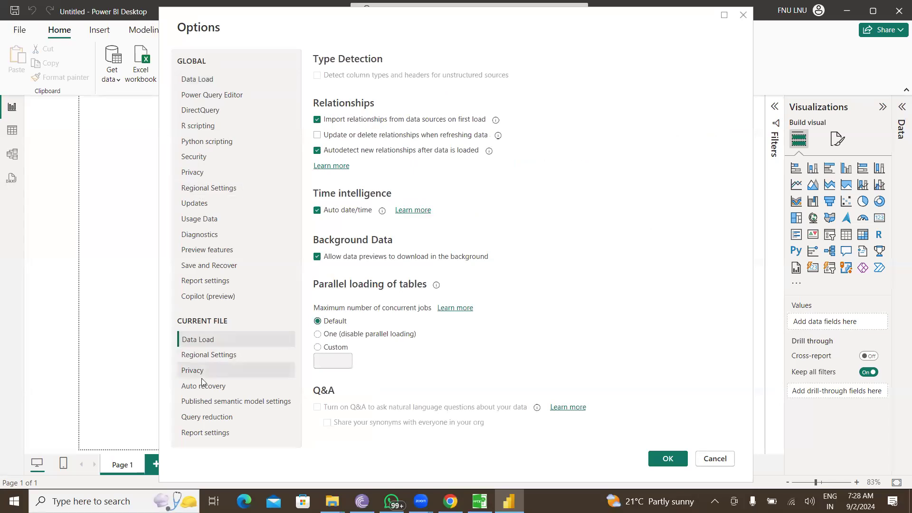
{"action": "left_click", "coordinate": [211, 360]}
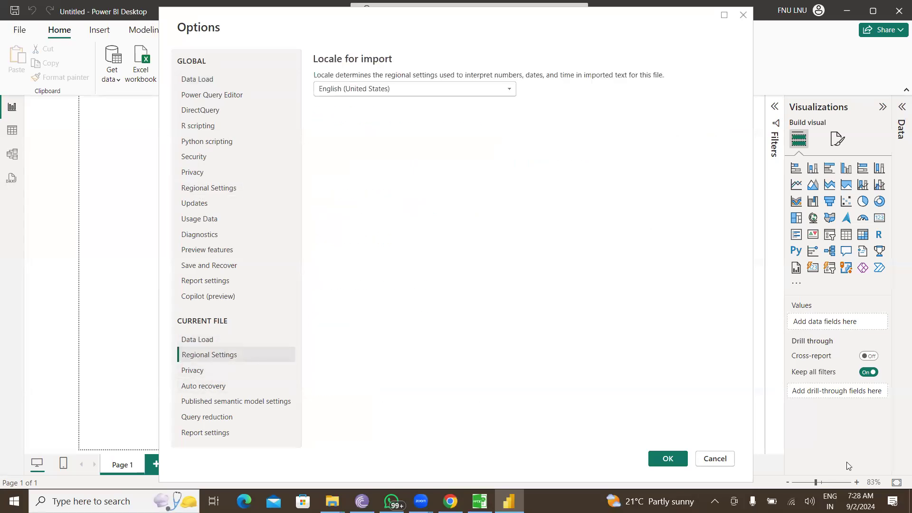
Step: Close the options and import the Orders_2017(un-processed) CSV file from the ETL Data folder inside Class 3
{"action": "left_click", "coordinate": [674, 458]}
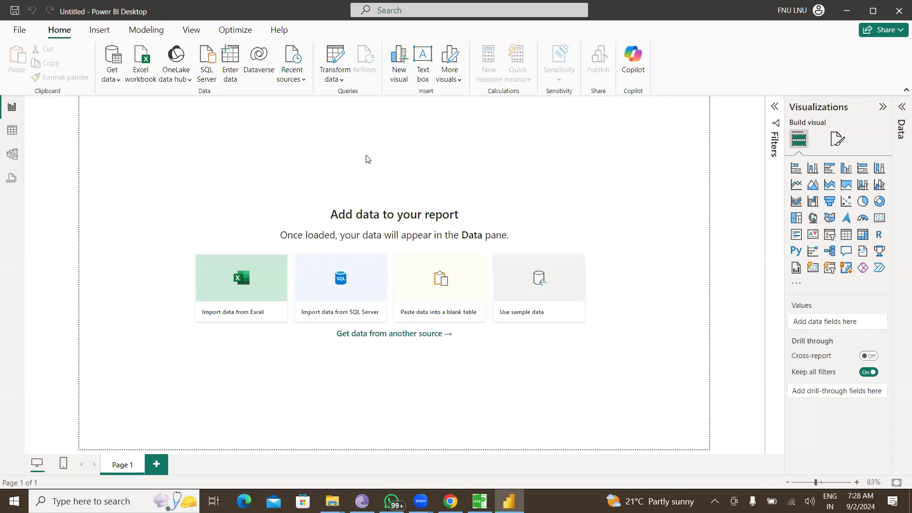
{"action": "left_click", "coordinate": [115, 81]}
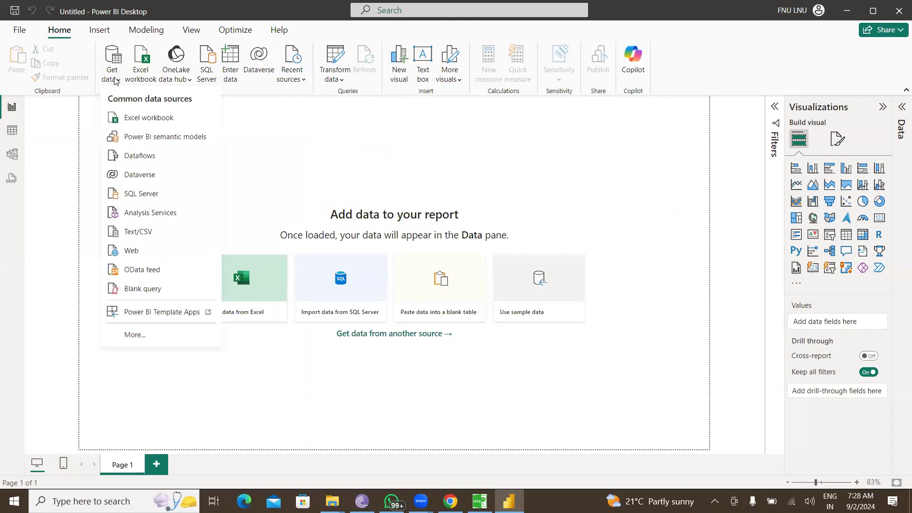
{"action": "left_click", "coordinate": [129, 232]}
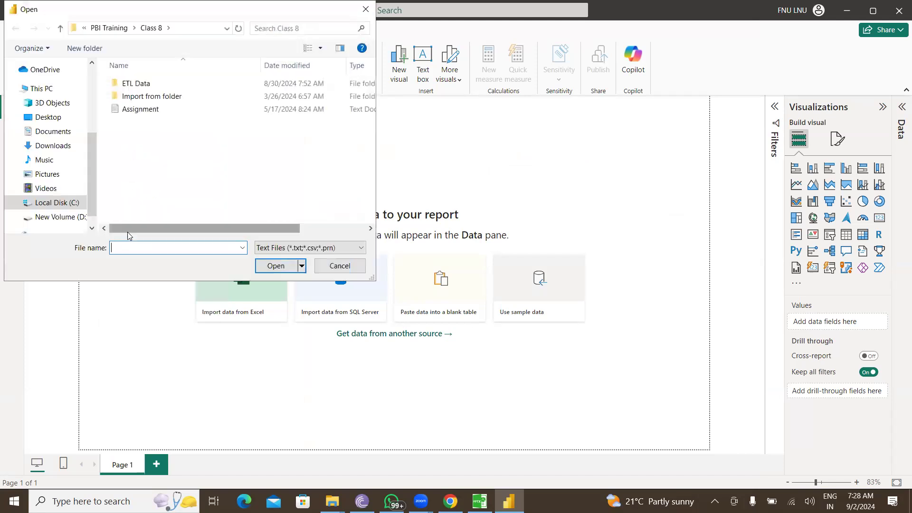
{"action": "left_click", "coordinate": [60, 28]}
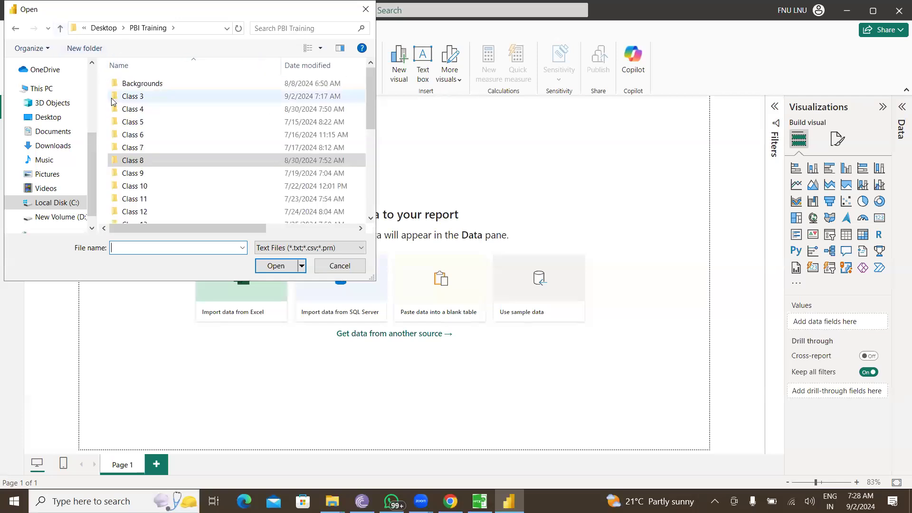
{"action": "double_click", "coordinate": [128, 99]}
{"action": "double_click", "coordinate": [143, 86]}
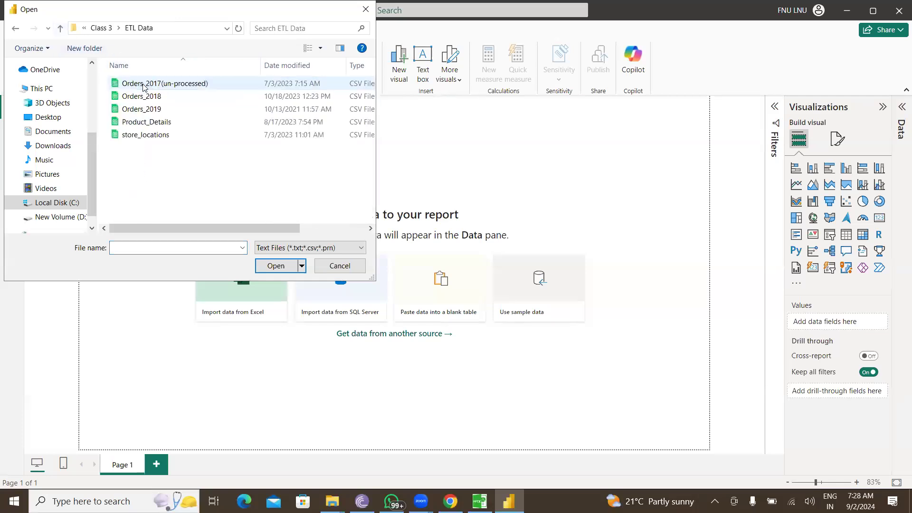
{"action": "left_click", "coordinate": [143, 85]}
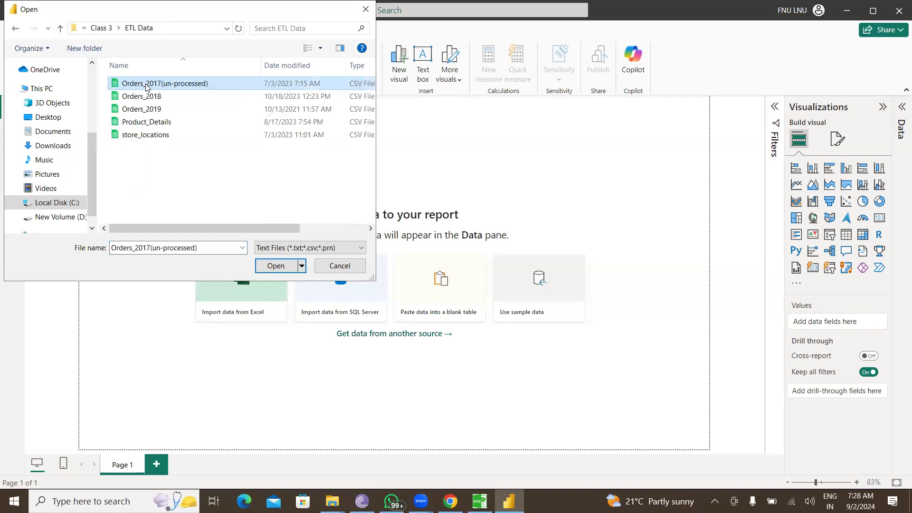
{"action": "left_click", "coordinate": [269, 267]}
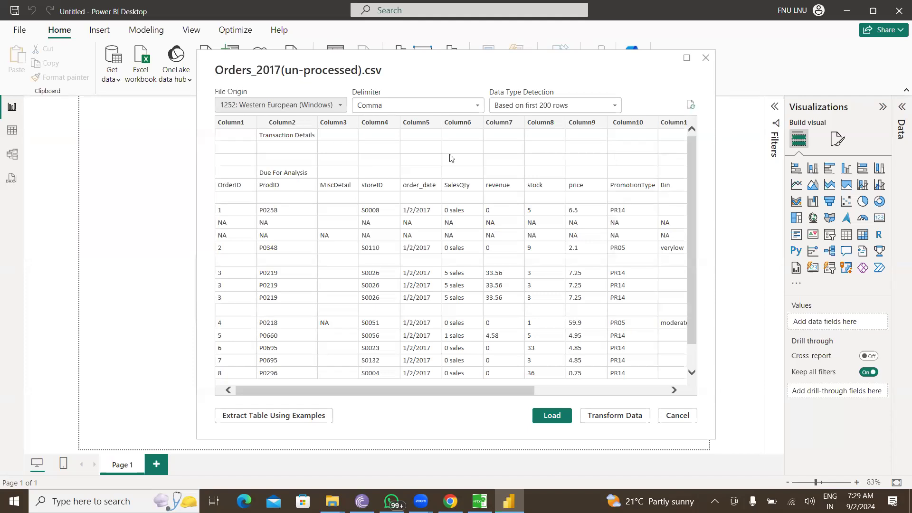
Step: Look through the preview of the orders CSV file and open it for transformation in Power Query Editor
{"action": "scroll", "coordinate": [365, 238], "scroll_direction": "down", "scroll_amount": 1}
{"action": "scroll", "coordinate": [357, 247], "scroll_direction": "up", "scroll_amount": 1}
{"action": "scroll", "coordinate": [443, 273], "scroll_direction": "down", "scroll_amount": 1}
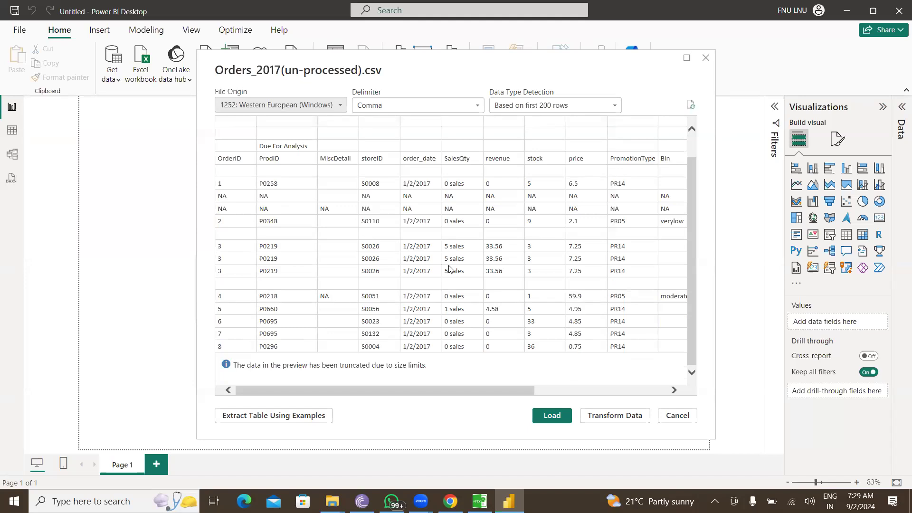
{"action": "scroll", "coordinate": [372, 232], "scroll_direction": "up", "scroll_amount": 1}
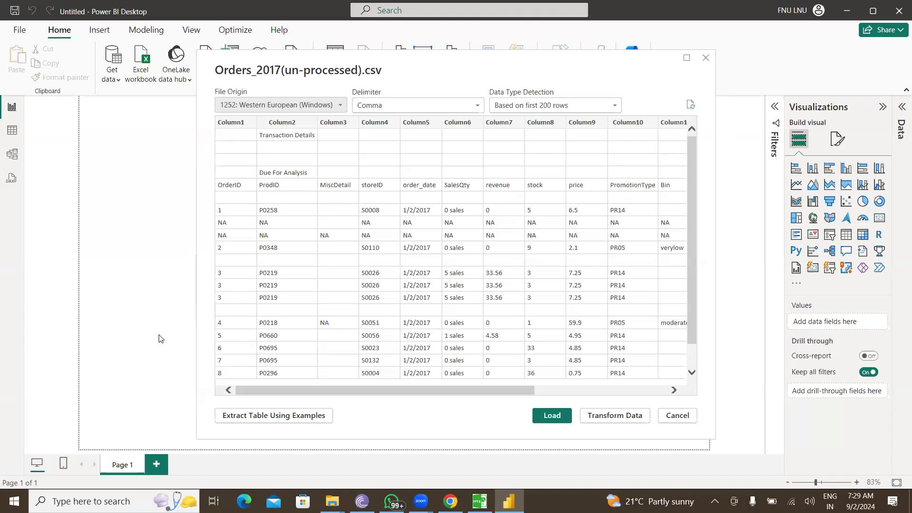
{"action": "left_click", "coordinate": [613, 416]}
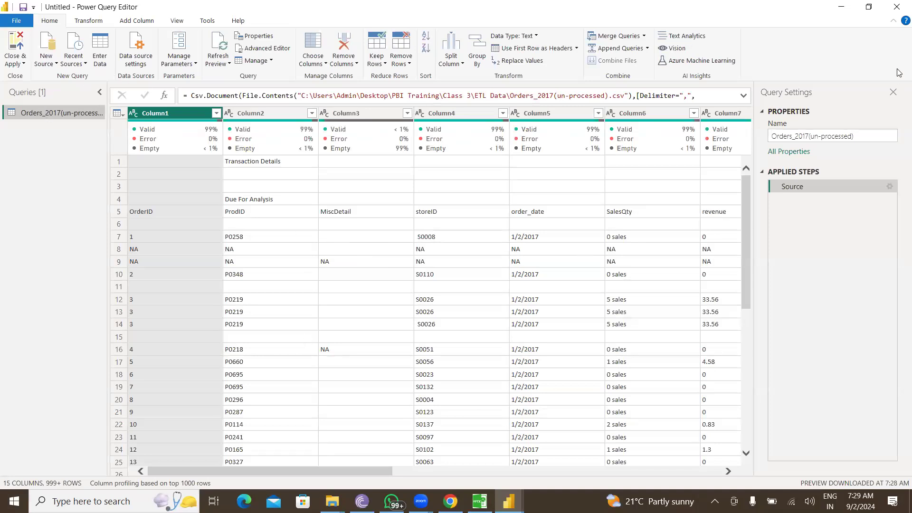
Step: Close Power Query Editor applying the orders query to the report, and reopen the query for transformation
{"action": "left_click", "coordinate": [896, 8]}
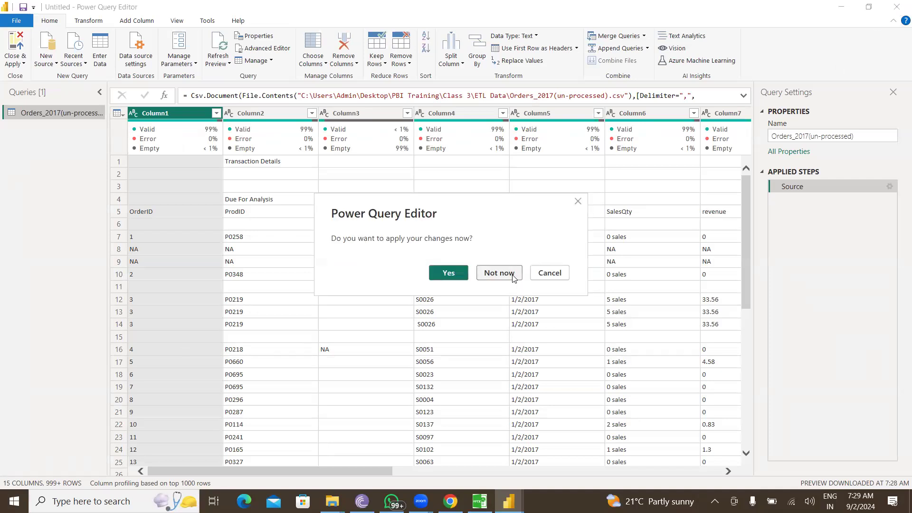
{"action": "left_click", "coordinate": [543, 277]}
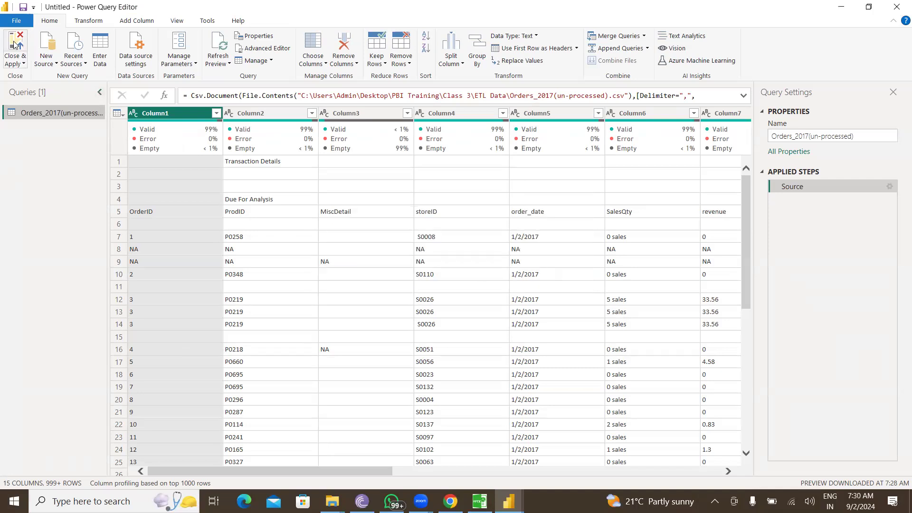
{"action": "left_click", "coordinate": [14, 45]}
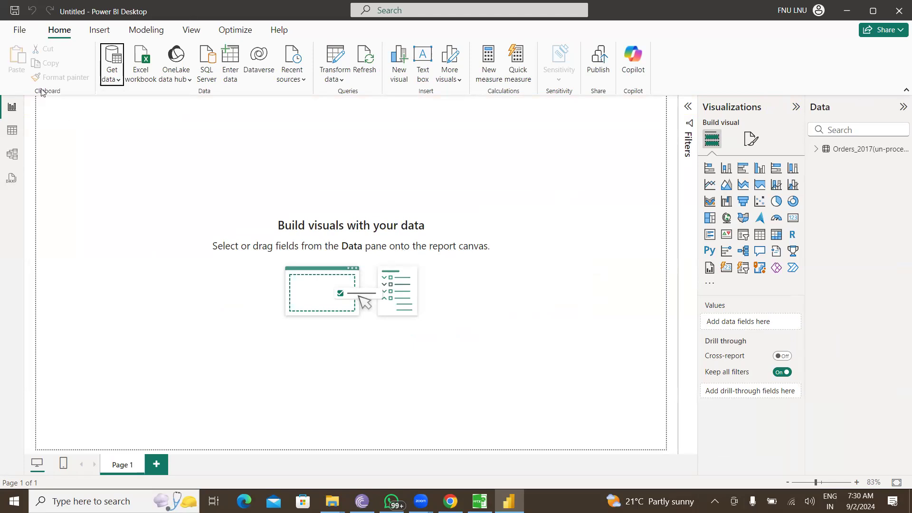
{"action": "left_click", "coordinate": [335, 61]}
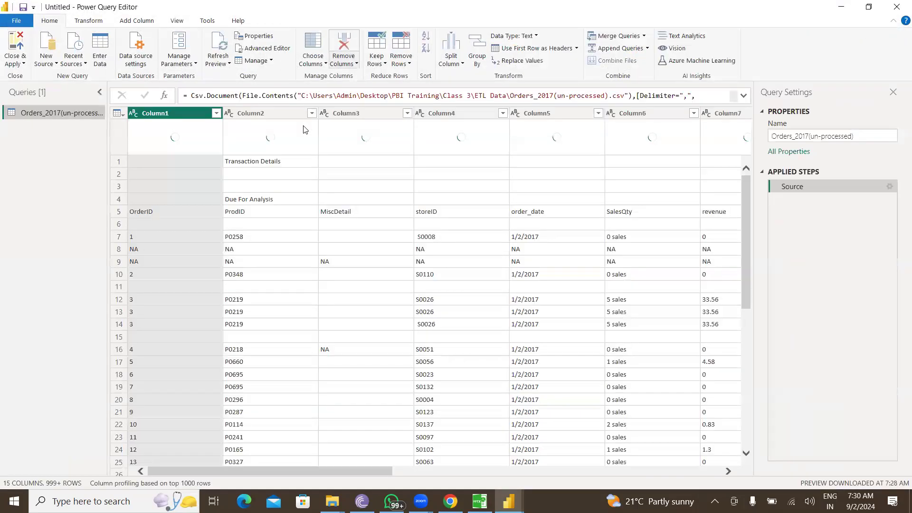
{"action": "mouse_move", "coordinate": [304, 135]}
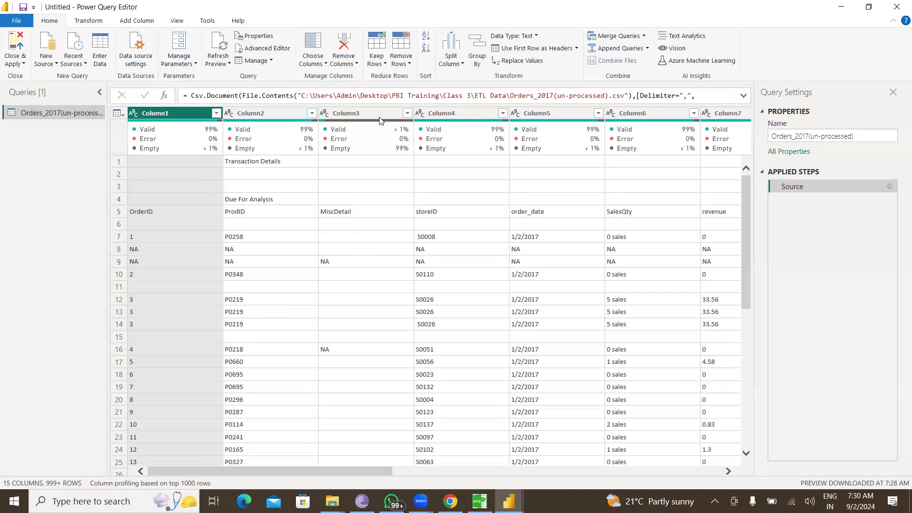
{"action": "mouse_move", "coordinate": [509, 501]}
{"action": "left_click", "coordinate": [91, 21]}
{"action": "left_click", "coordinate": [134, 23]}
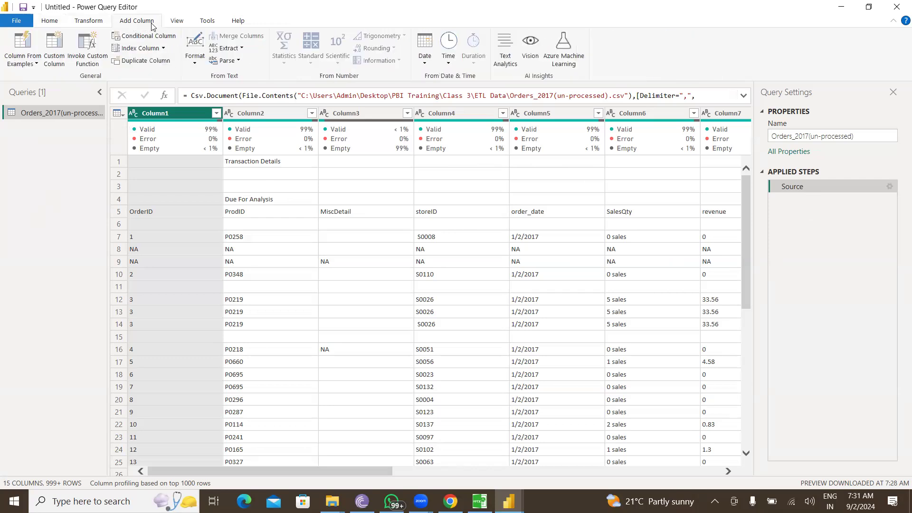
{"action": "left_click", "coordinate": [181, 24]}
{"action": "left_click", "coordinate": [206, 23]}
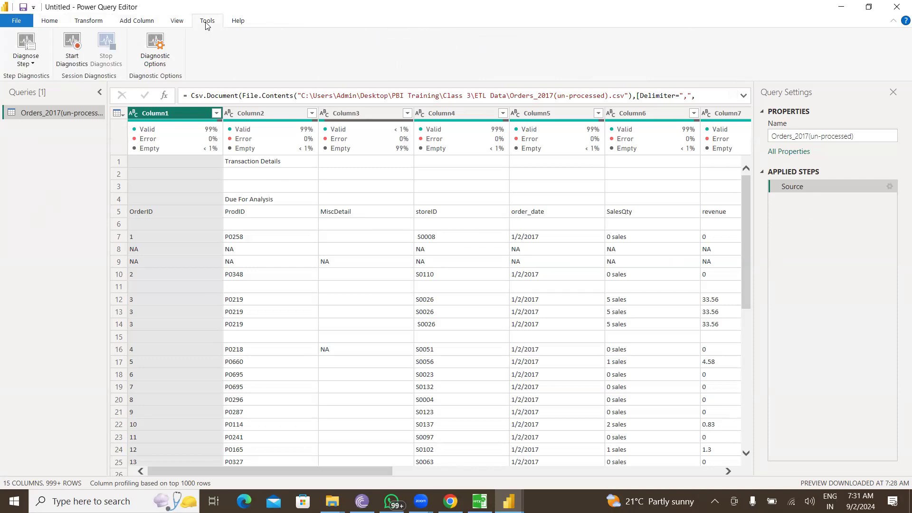
{"action": "left_click", "coordinate": [238, 23]}
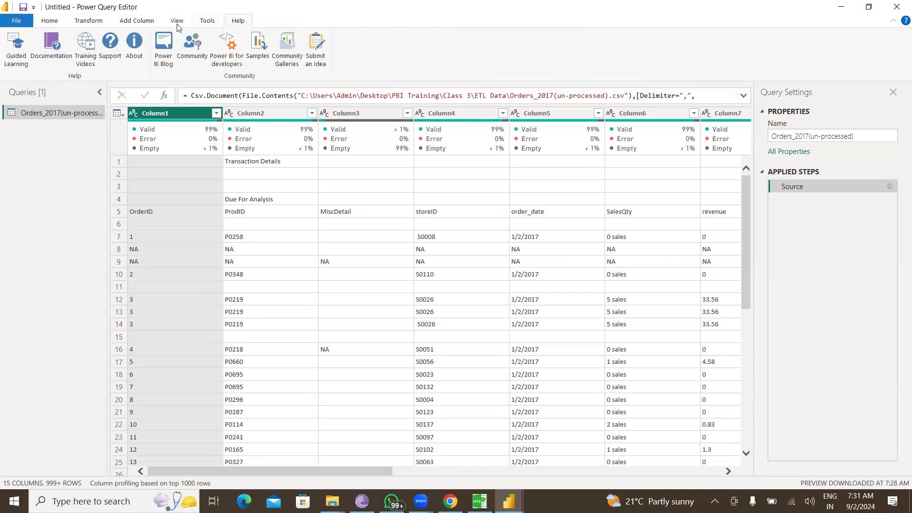
{"action": "left_click", "coordinate": [50, 23]}
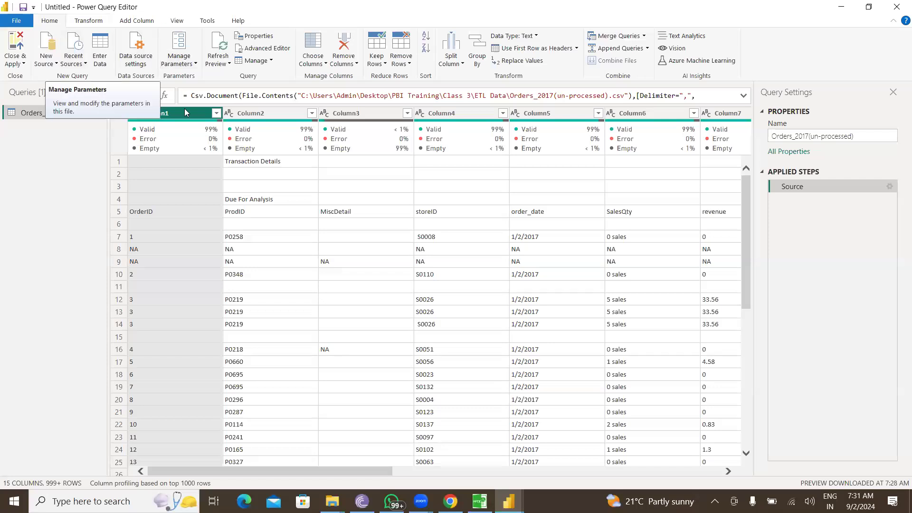
{"action": "mouse_move", "coordinate": [240, 141]}
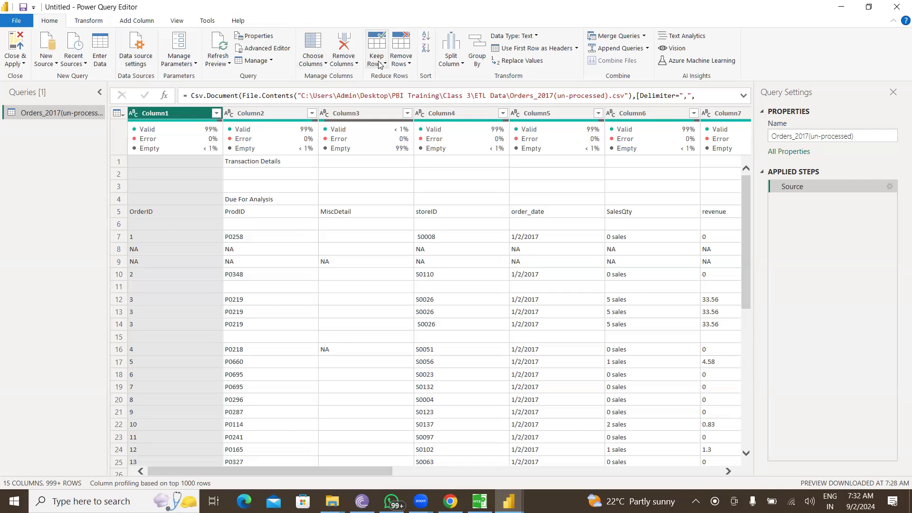
Step: Remove the top 4 rows of the orders query and use the first remaining row as column headers
{"action": "left_click", "coordinate": [409, 65]}
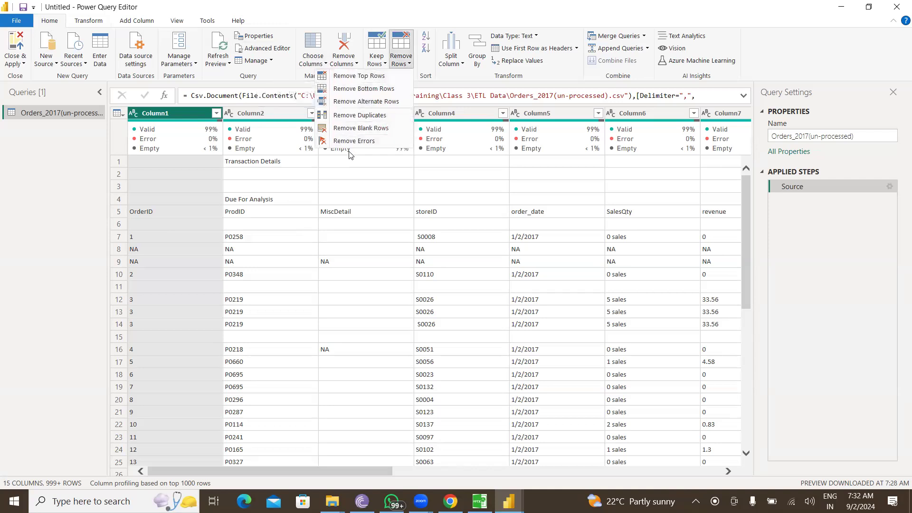
{"action": "left_click", "coordinate": [354, 81]}
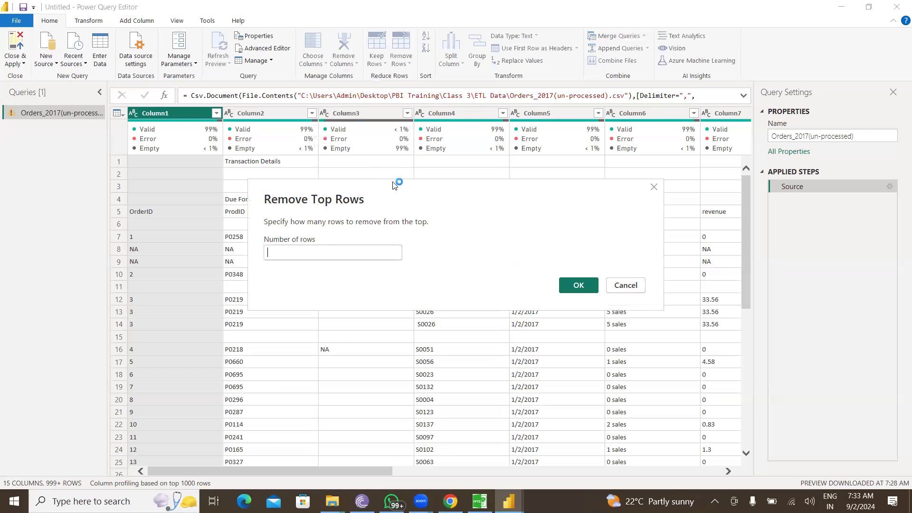
{"action": "left_click_drag", "start_coordinate": [393, 185], "coordinate": [523, 234]}
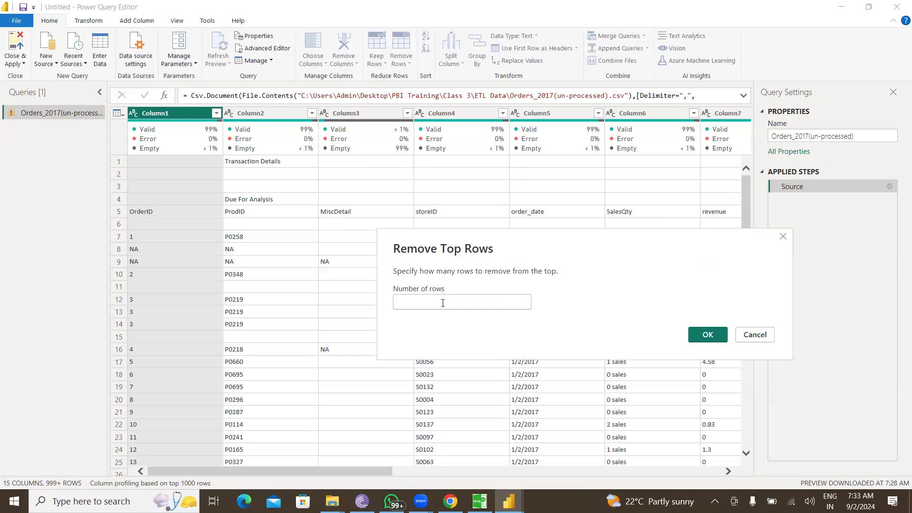
{"action": "type", "text": "4"}
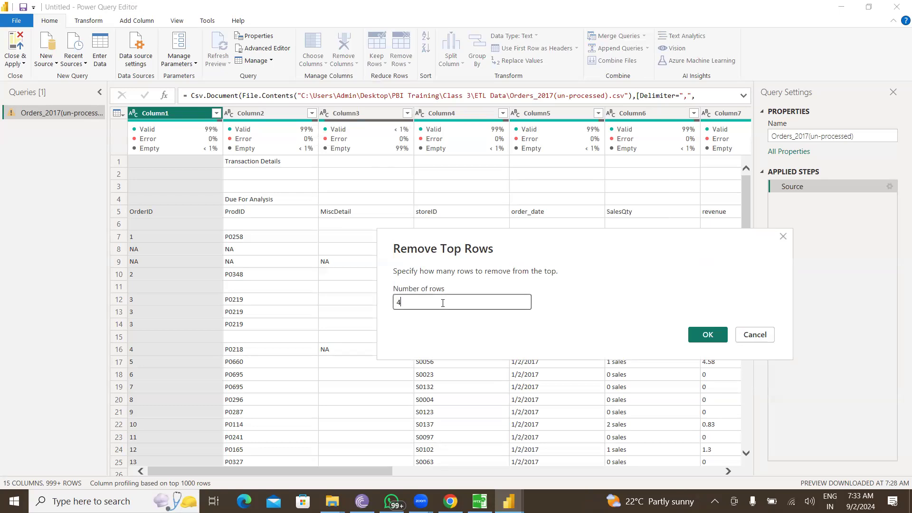
{"action": "left_click", "coordinate": [707, 335]}
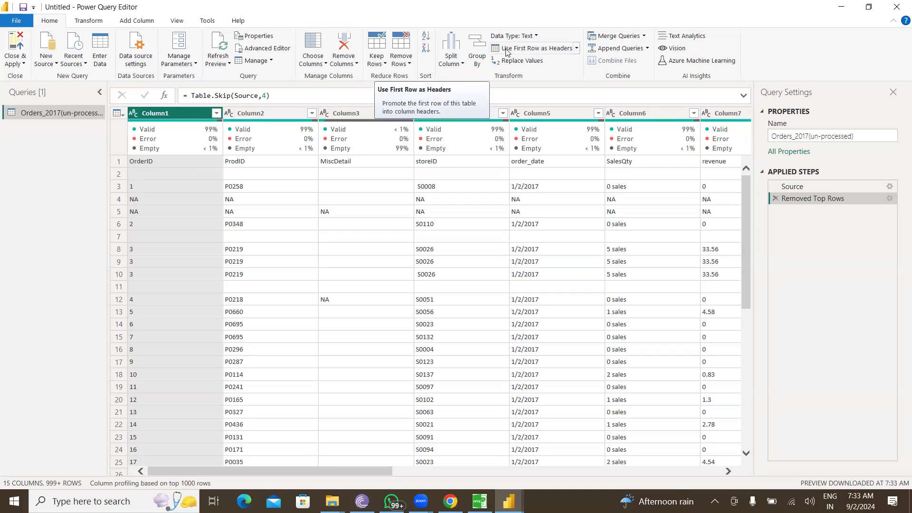
{"action": "left_click", "coordinate": [549, 50]}
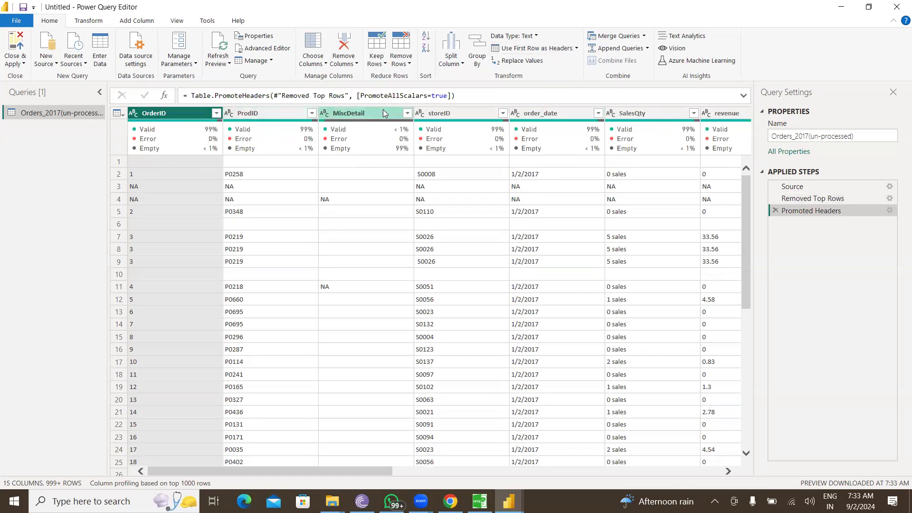
{"action": "left_click_drag", "start_coordinate": [380, 472], "coordinate": [335, 455]}
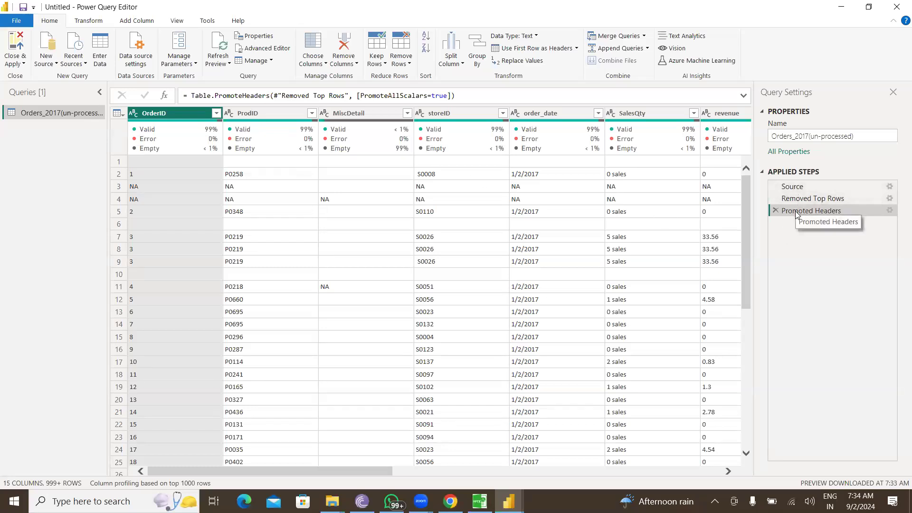
Step: Compare the data at the Source, Removed Top Rows and Promoted Headers steps, and check the rows for blank entries
{"action": "left_click", "coordinate": [816, 186]}
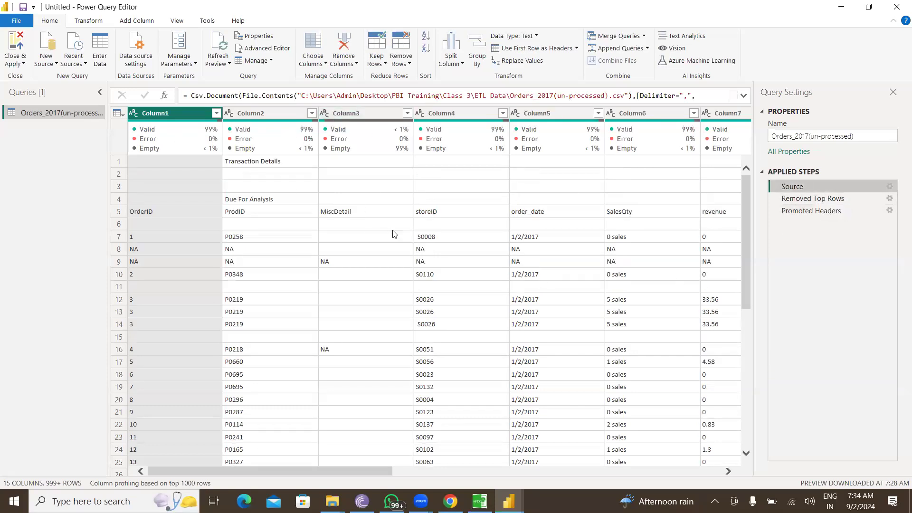
{"action": "left_click", "coordinate": [815, 199]}
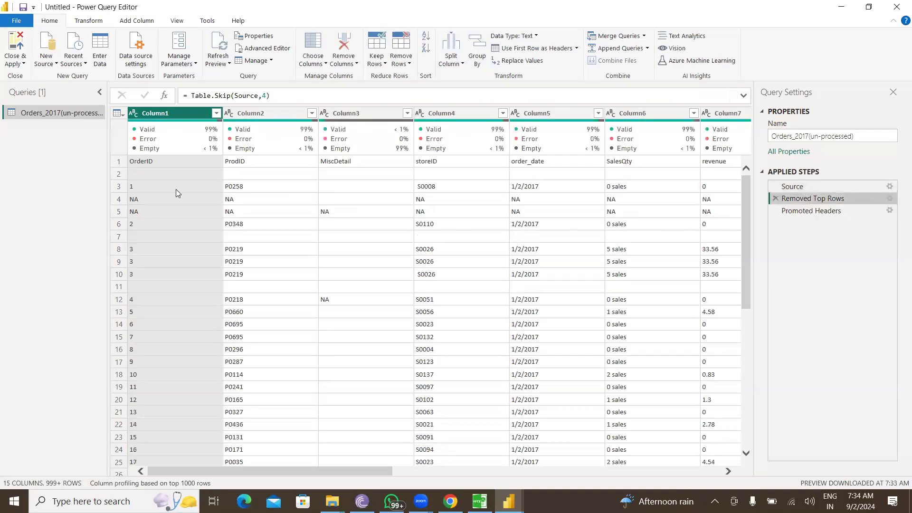
{"action": "left_click", "coordinate": [830, 217]}
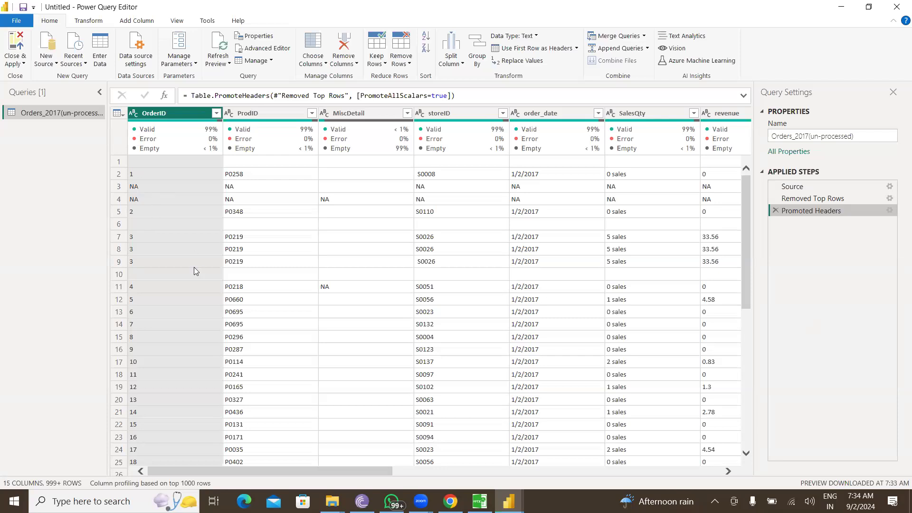
{"action": "scroll", "coordinate": [195, 269], "scroll_direction": "down", "scroll_amount": 7}
{"action": "scroll", "coordinate": [194, 268], "scroll_direction": "up", "scroll_amount": 7}
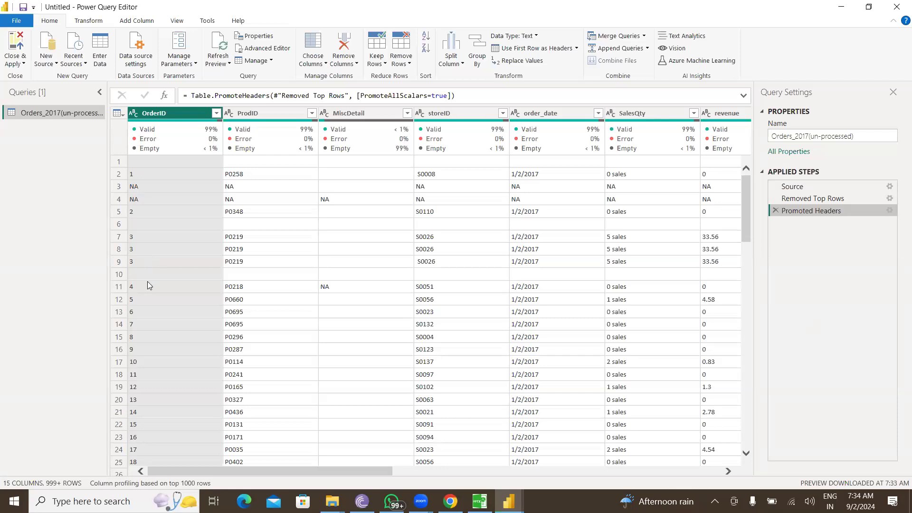
{"action": "scroll", "coordinate": [151, 319], "scroll_direction": "down", "scroll_amount": 4}
{"action": "scroll", "coordinate": [151, 319], "scroll_direction": "up", "scroll_amount": 4}
{"action": "scroll", "coordinate": [362, 392], "scroll_direction": "down", "scroll_amount": 5}
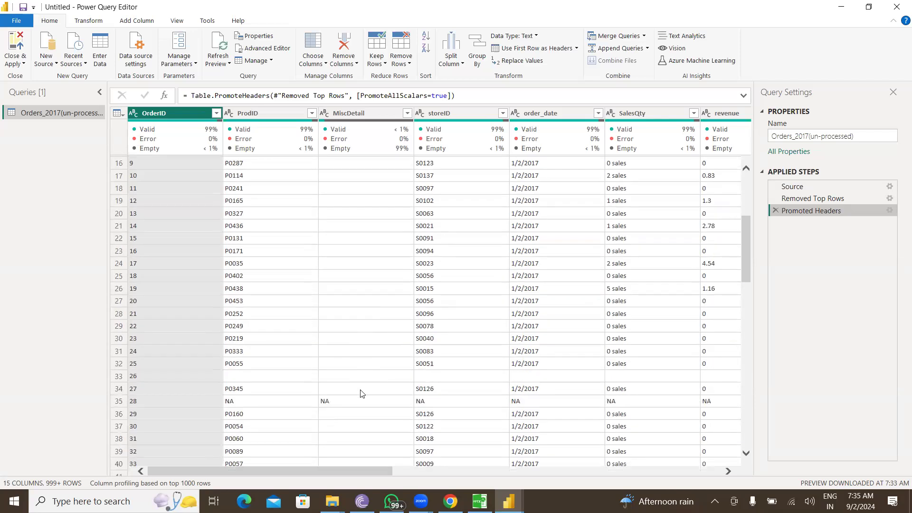
{"action": "scroll", "coordinate": [155, 369], "scroll_direction": "up", "scroll_amount": 5}
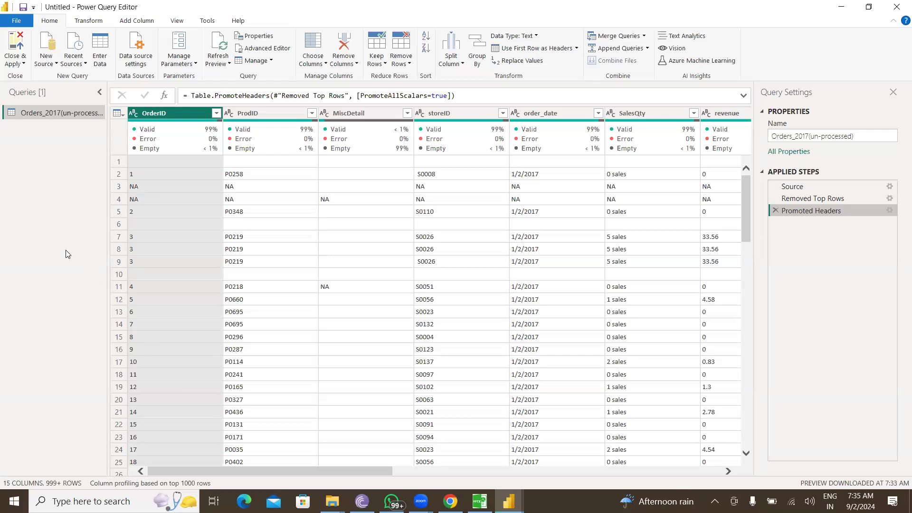
Step: Remove the blank rows from the orders query
{"action": "left_click", "coordinate": [410, 64]}
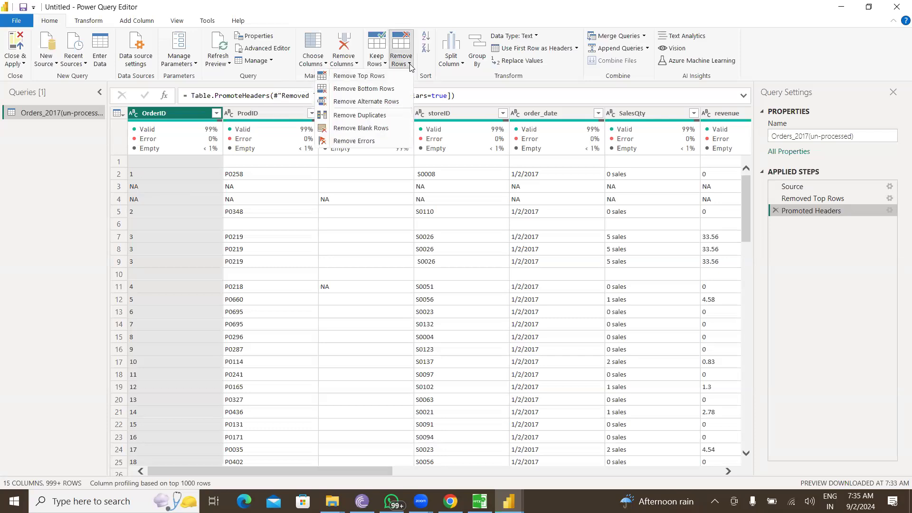
{"action": "left_click", "coordinate": [362, 128]}
{"action": "mouse_move", "coordinate": [364, 145]}
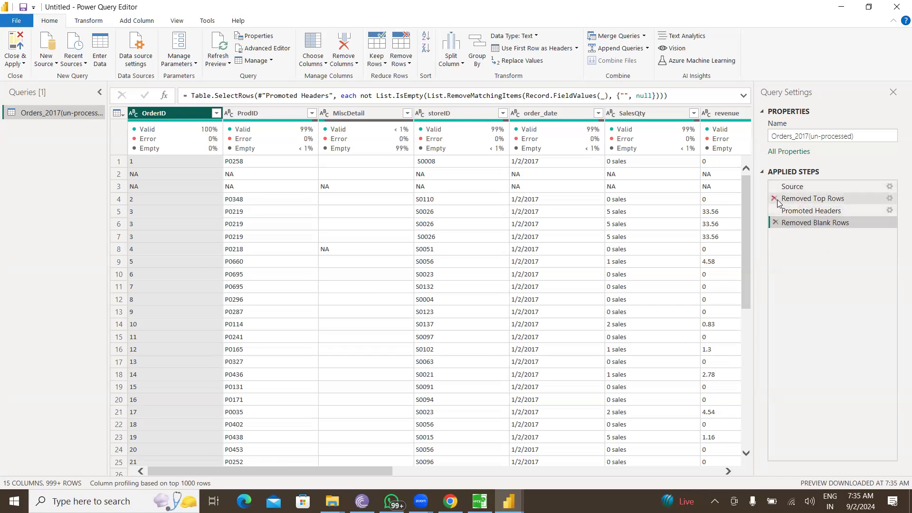
Step: Delete the Removed Blank Rows step from the orders query and remove the blank rows again
{"action": "left_click", "coordinate": [776, 223]}
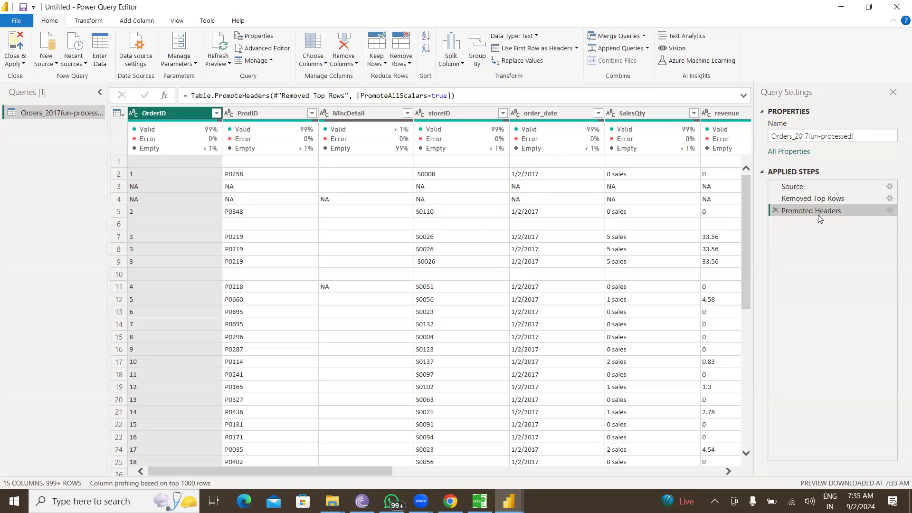
{"action": "left_click", "coordinate": [406, 64]}
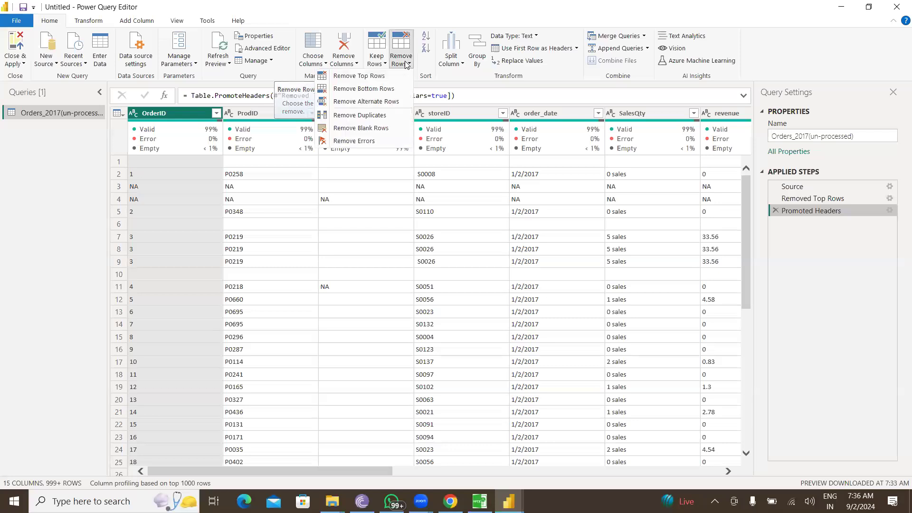
{"action": "left_click", "coordinate": [369, 127]}
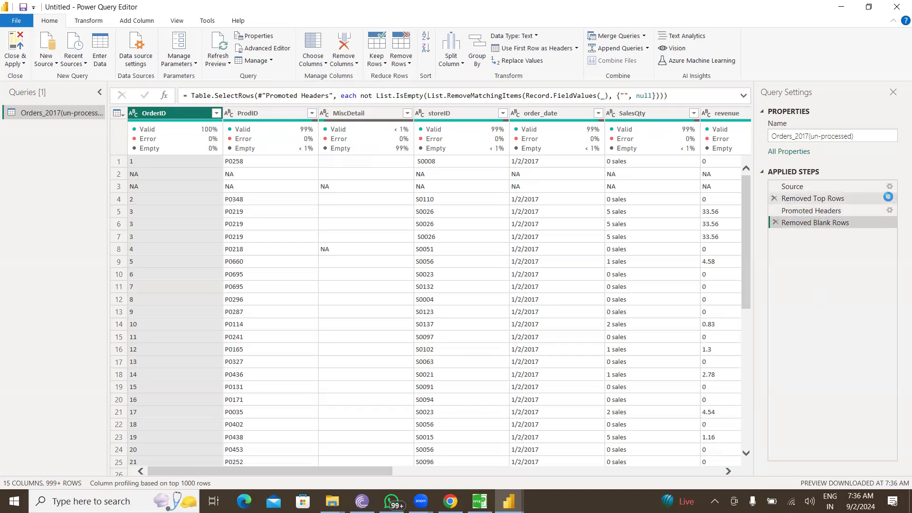
Step: Check the row count setting of the Removed Top Rows step, cancel it, and view the Promoted Headers and Removed Blank Rows steps
{"action": "left_click", "coordinate": [890, 198]}
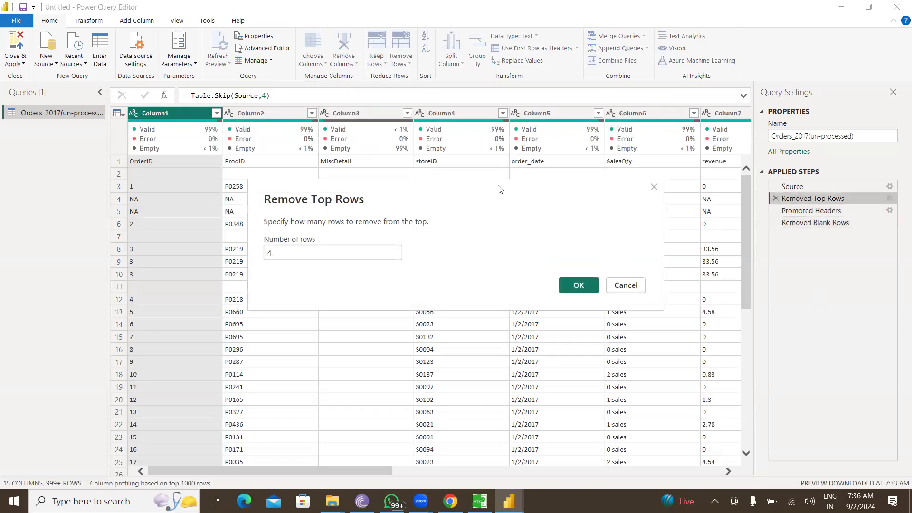
{"action": "left_click_drag", "start_coordinate": [514, 190], "coordinate": [668, 202]}
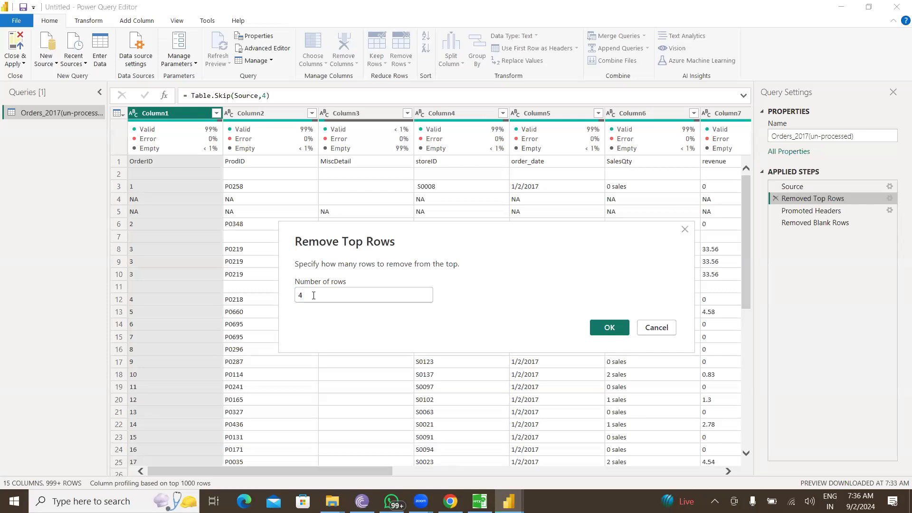
{"action": "left_click_drag", "start_coordinate": [314, 295], "coordinate": [288, 299]}
{"action": "type", "text": "4"}
{"action": "left_click", "coordinate": [657, 331]}
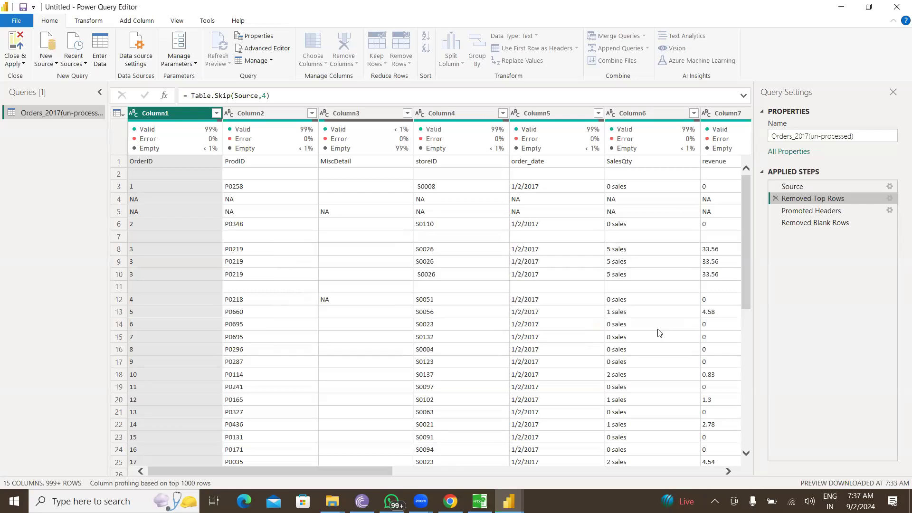
{"action": "left_click", "coordinate": [832, 211]}
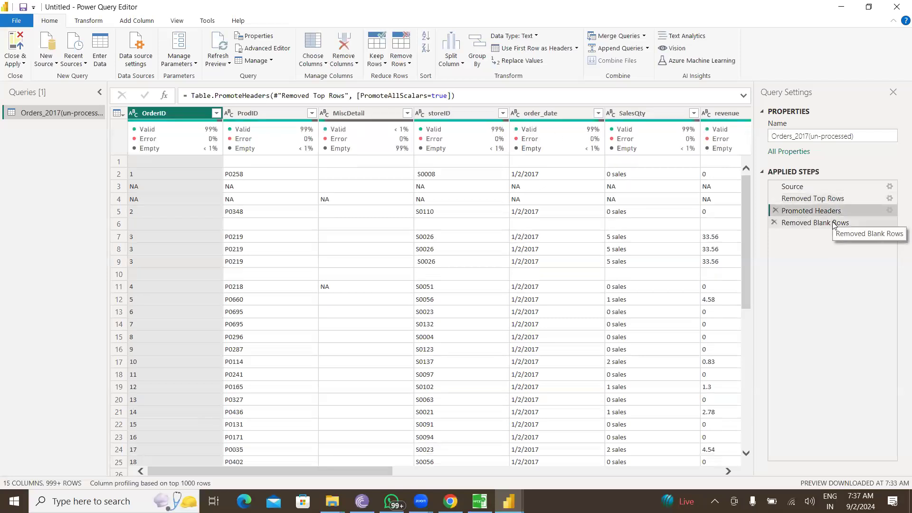
{"action": "left_click", "coordinate": [833, 223]}
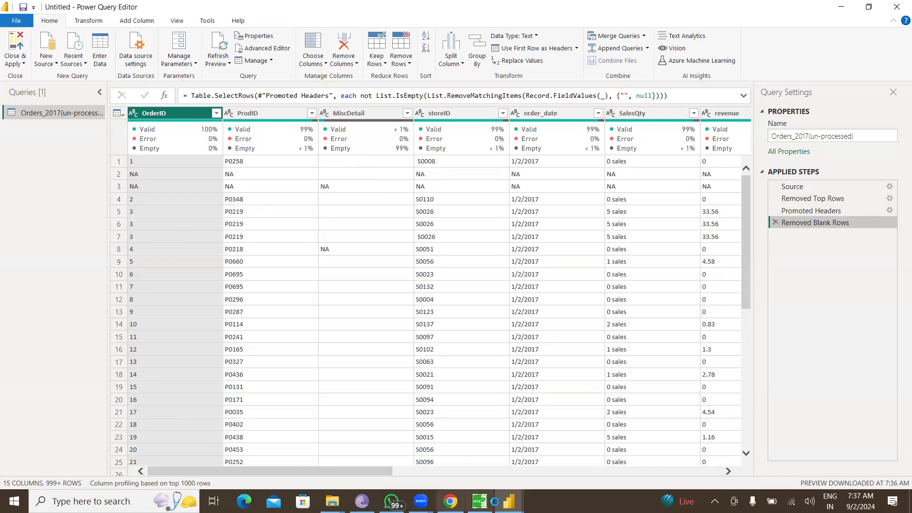
Step: Switch to File Explorer and move the Orders_2017(un-processed) CSV from the ETL Data folder to its parent folder Class 3
{"action": "left_click", "coordinate": [333, 502]}
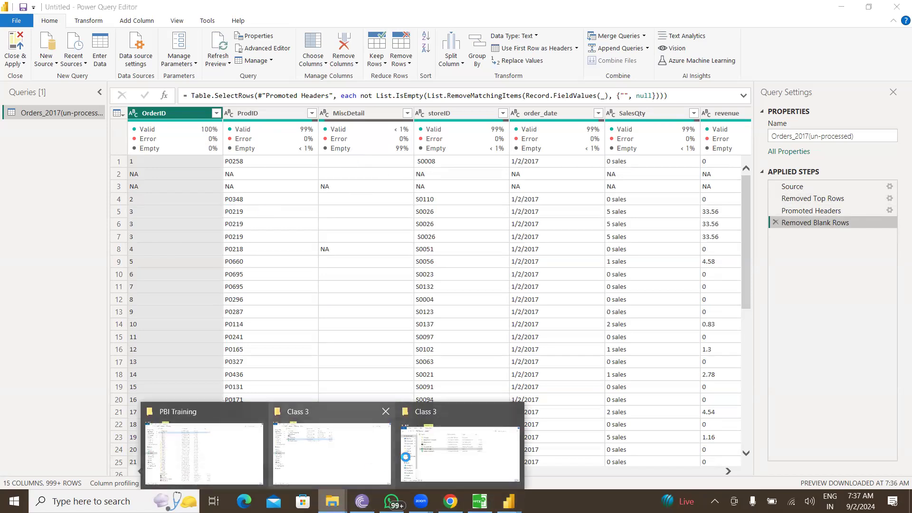
{"action": "left_click", "coordinate": [458, 451]}
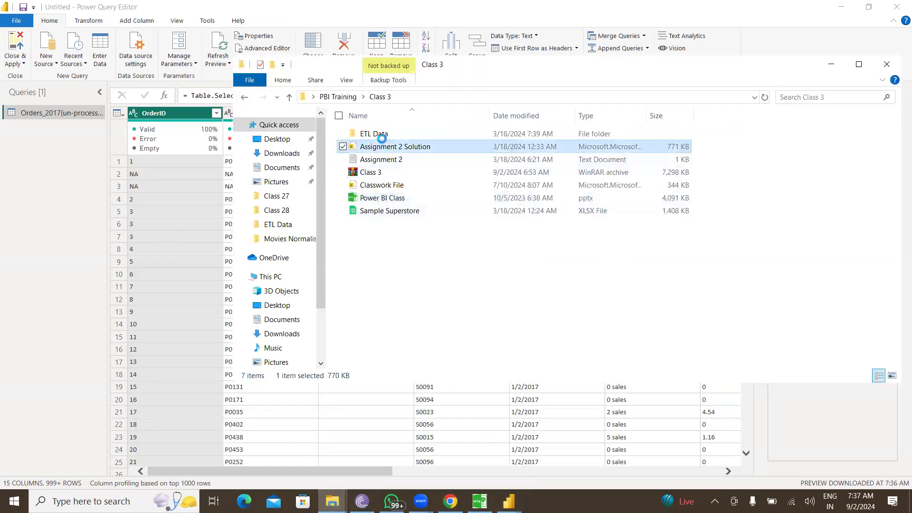
{"action": "double_click", "coordinate": [375, 134]}
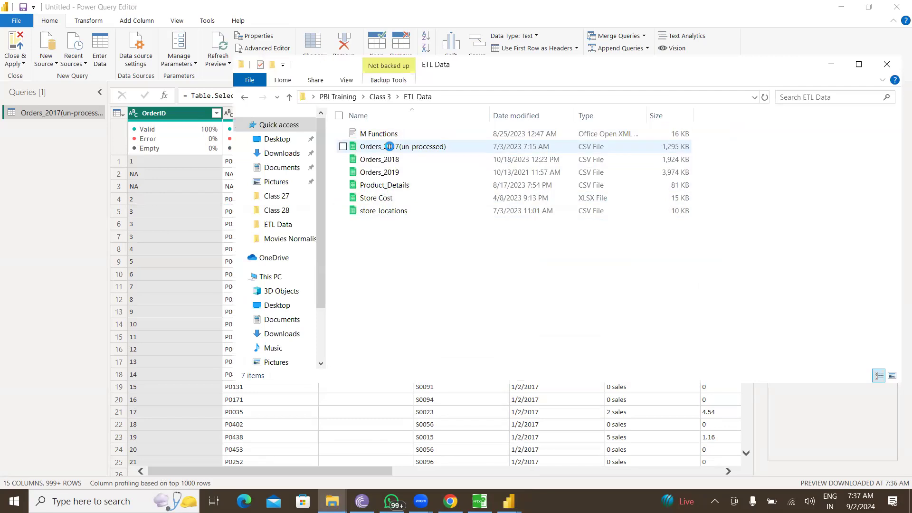
{"action": "right_click", "coordinate": [389, 146]}
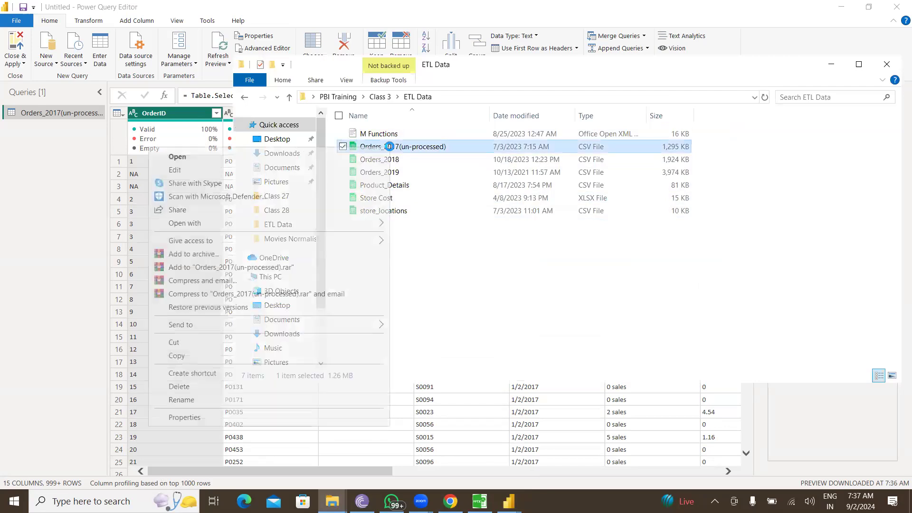
{"action": "left_click", "coordinate": [192, 351]}
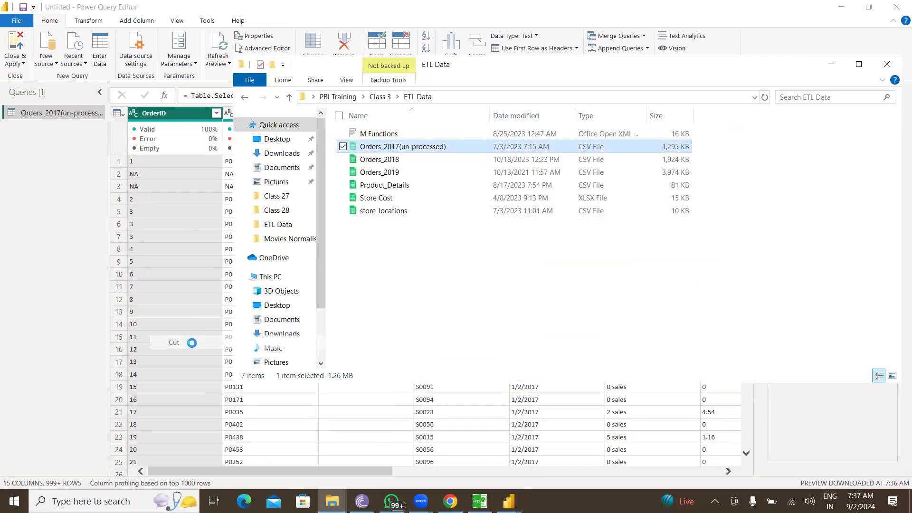
{"action": "left_click", "coordinate": [290, 96]}
{"action": "right_click", "coordinate": [418, 256]}
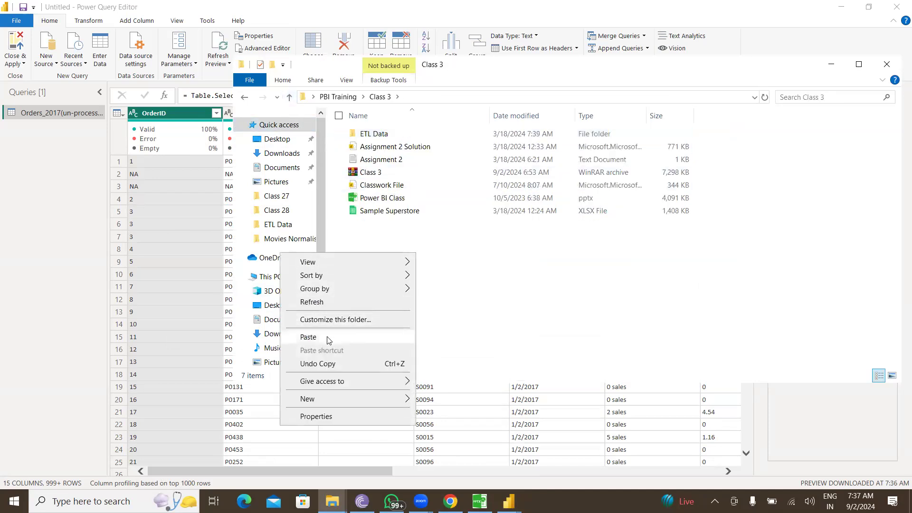
{"action": "left_click", "coordinate": [308, 337]}
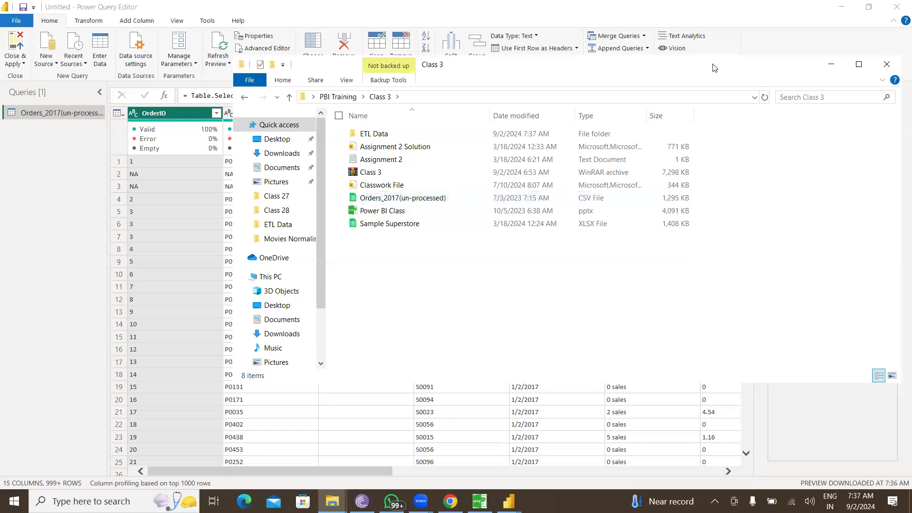
{"action": "left_click", "coordinate": [831, 64]}
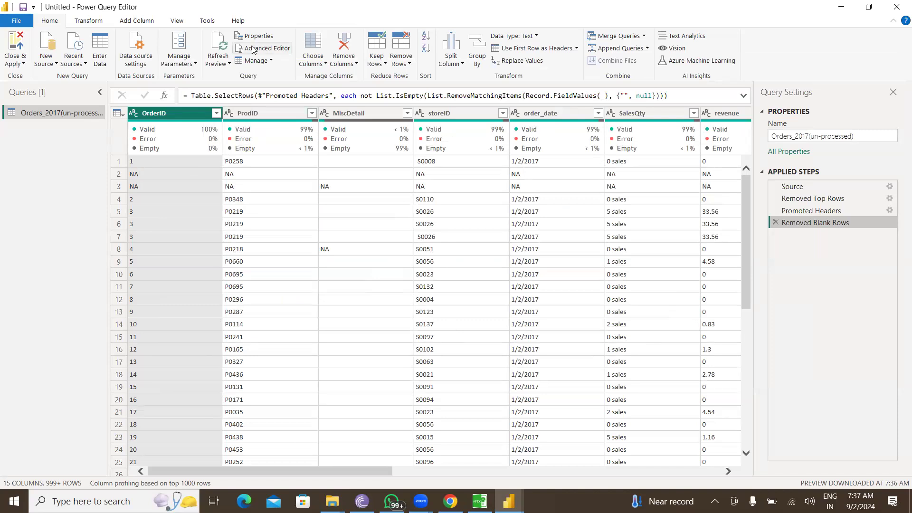
Step: Refresh the orders query preview and examine the data source message and the formula of the Removed Blank Rows step
{"action": "left_click", "coordinate": [224, 48]}
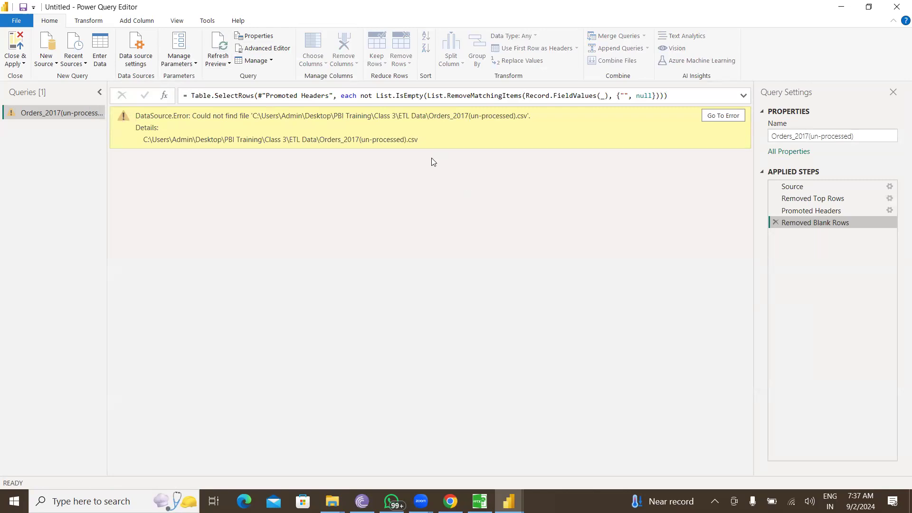
{"action": "left_click_drag", "start_coordinate": [135, 116], "coordinate": [505, 140]}
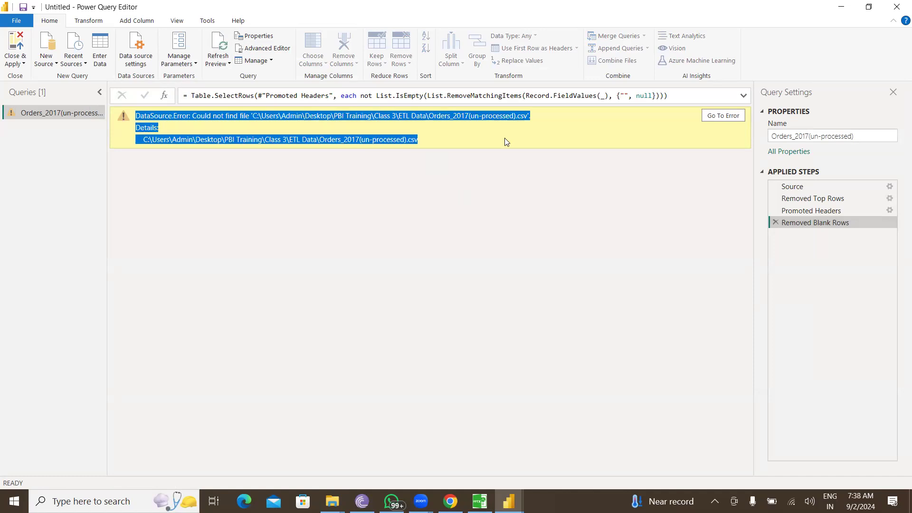
{"action": "left_click", "coordinate": [491, 183]}
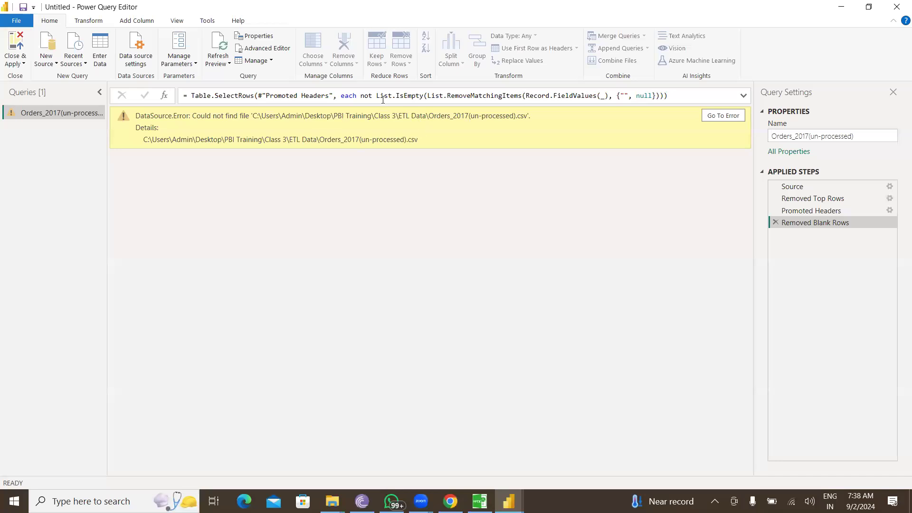
{"action": "left_click_drag", "start_coordinate": [360, 95], "coordinate": [411, 96]}
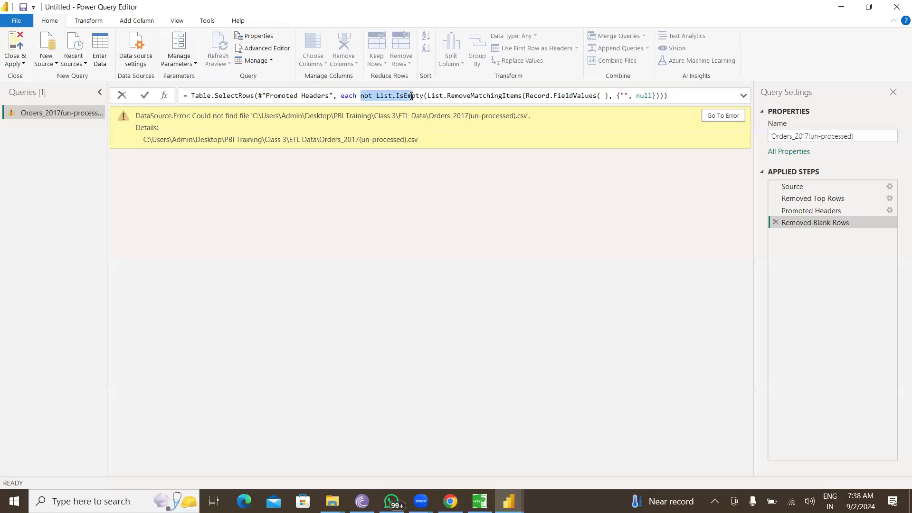
{"action": "left_click", "coordinate": [484, 219]}
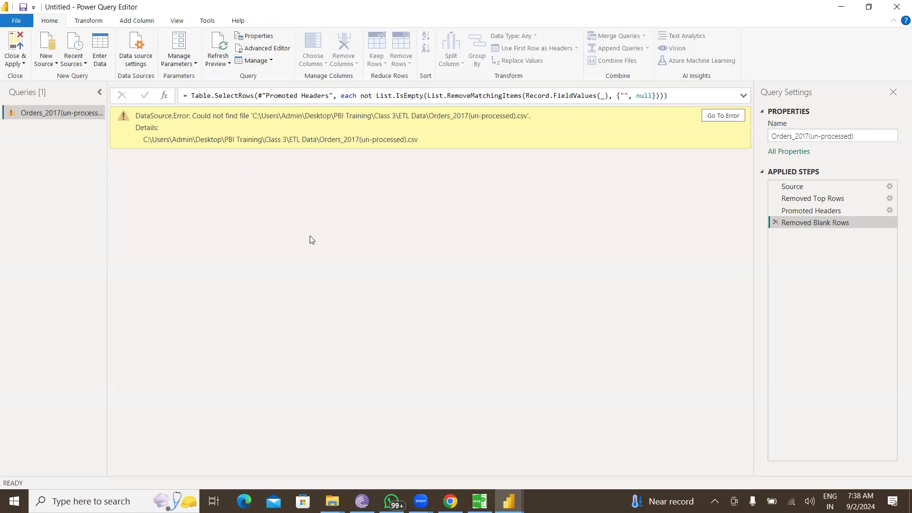
Step: Inspect how to change the orders CSV's file path in the data source settings, browsing to the Class 3 folder, and cancel
{"action": "left_click", "coordinate": [144, 64]}
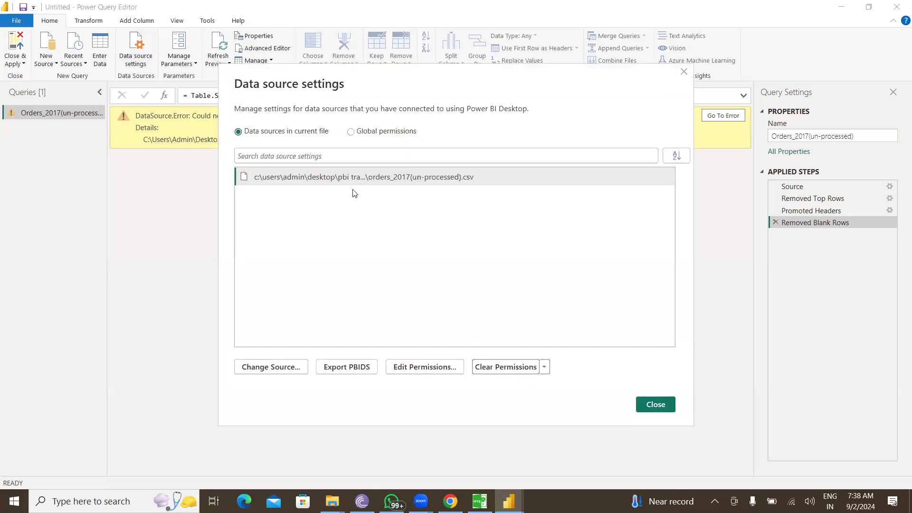
{"action": "left_click", "coordinate": [291, 368]}
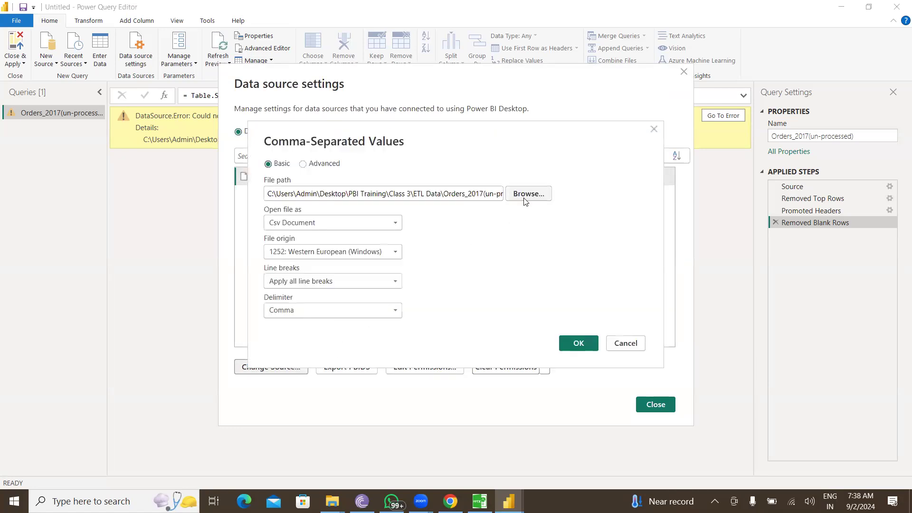
{"action": "left_click", "coordinate": [525, 202]}
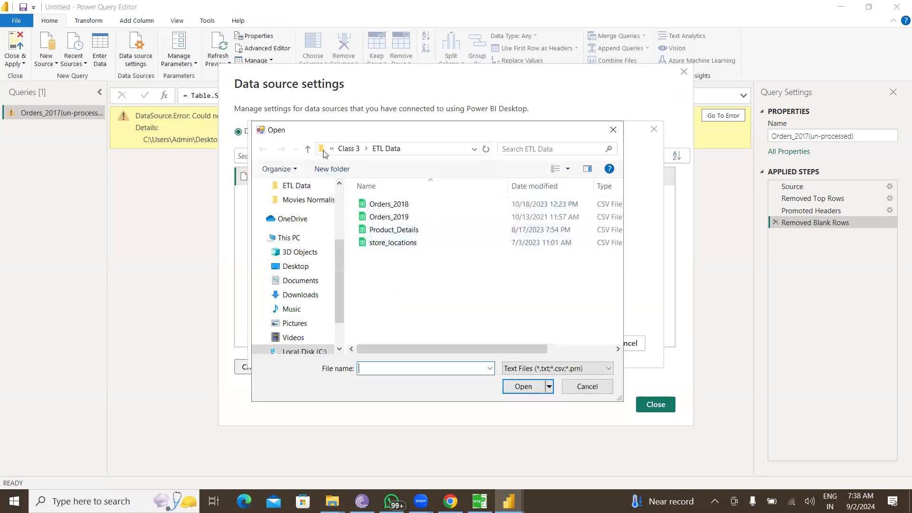
{"action": "left_click", "coordinate": [309, 149]}
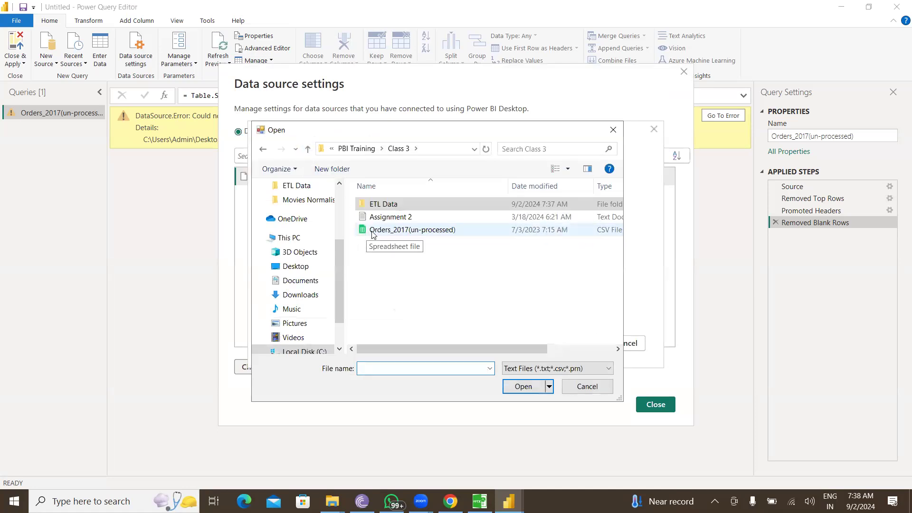
{"action": "left_click", "coordinate": [585, 388]}
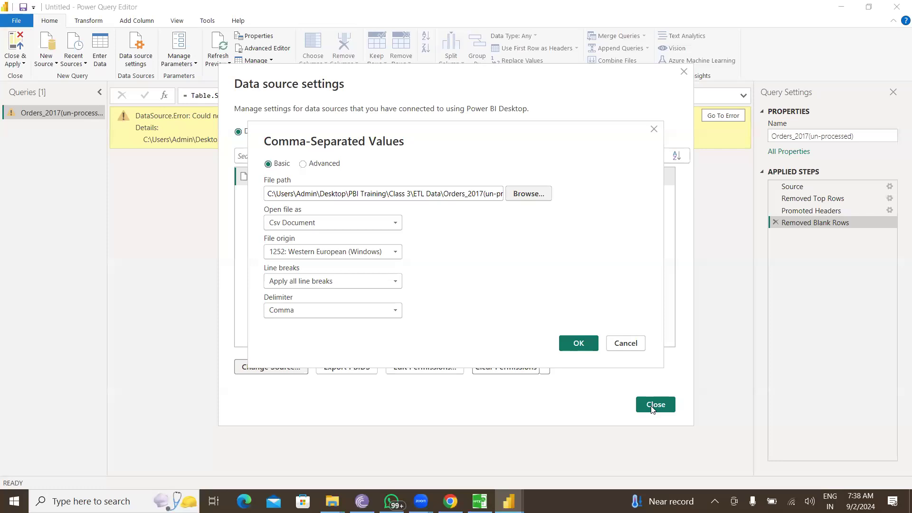
{"action": "left_click", "coordinate": [625, 343]}
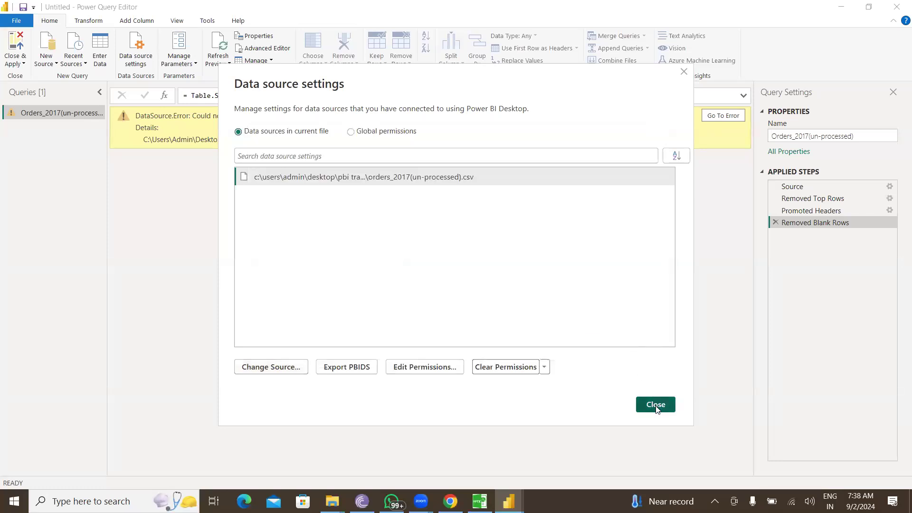
{"action": "left_click", "coordinate": [655, 404]}
Step: Move the Orders_2017(un-processed) CSV back into the ETL Data folder in File Explorer and refresh the query preview in Power Query Editor
{"action": "left_click", "coordinate": [332, 501]}
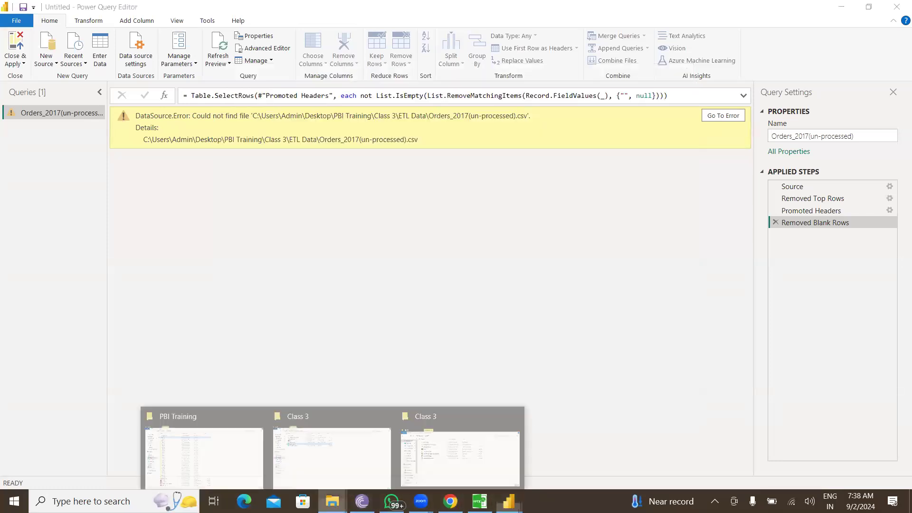
{"action": "left_click", "coordinate": [455, 464]}
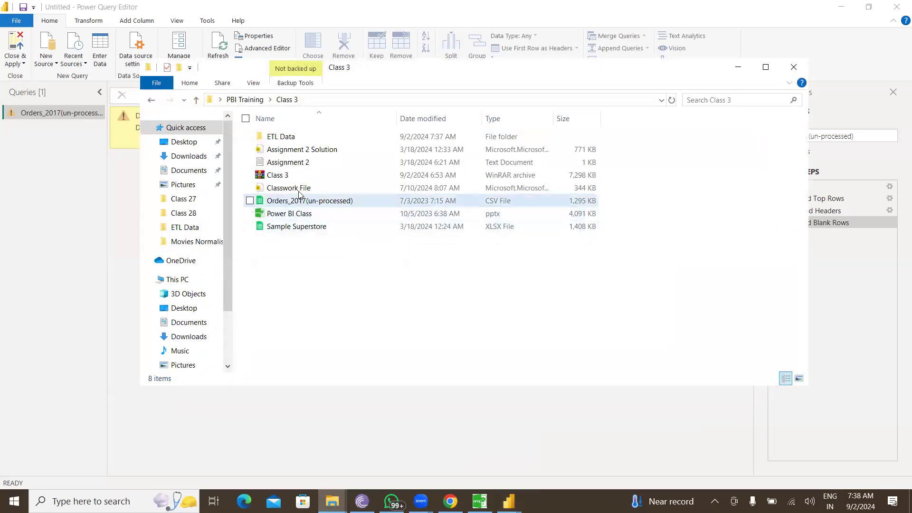
{"action": "right_click", "coordinate": [301, 197]}
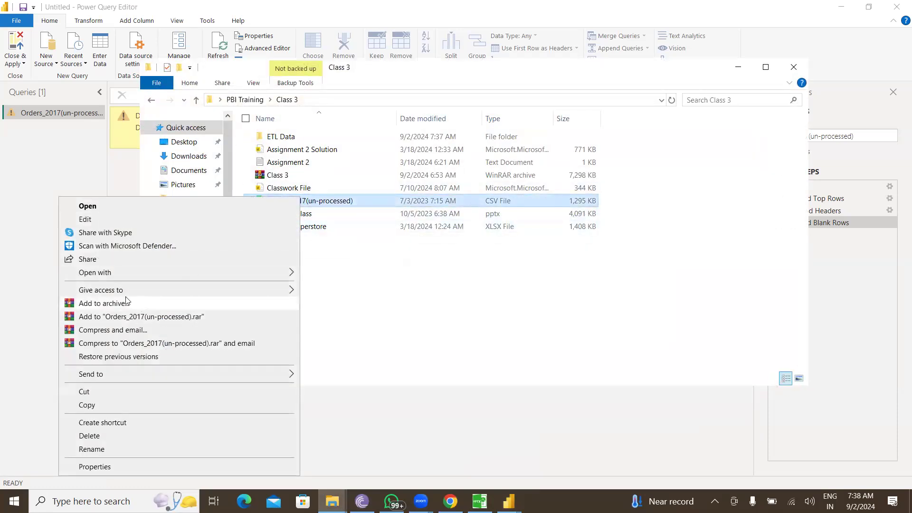
{"action": "left_click", "coordinate": [109, 392]}
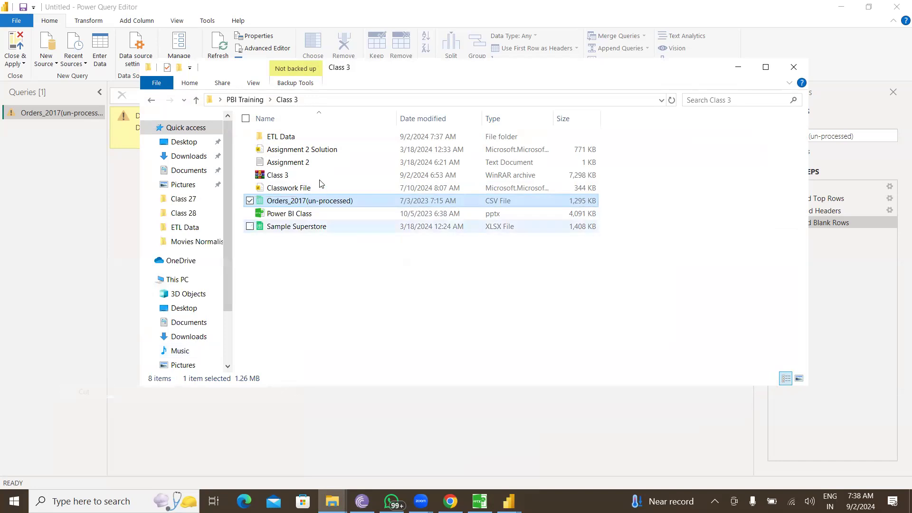
{"action": "double_click", "coordinate": [282, 139]}
{"action": "right_click", "coordinate": [369, 274]}
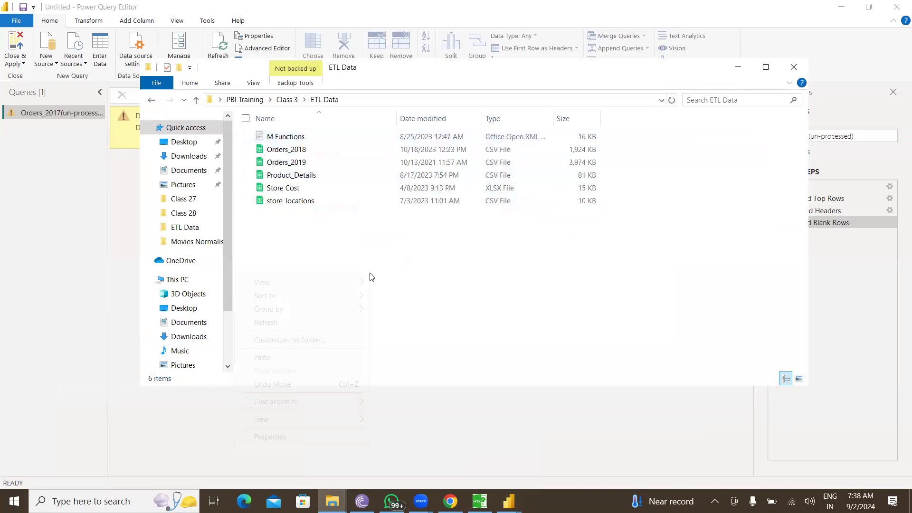
{"action": "left_click", "coordinate": [268, 362]}
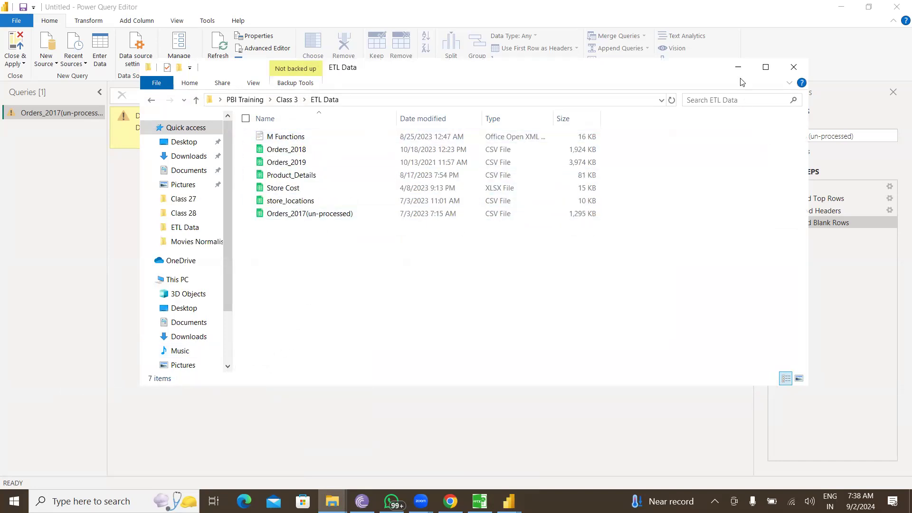
{"action": "left_click", "coordinate": [738, 71]}
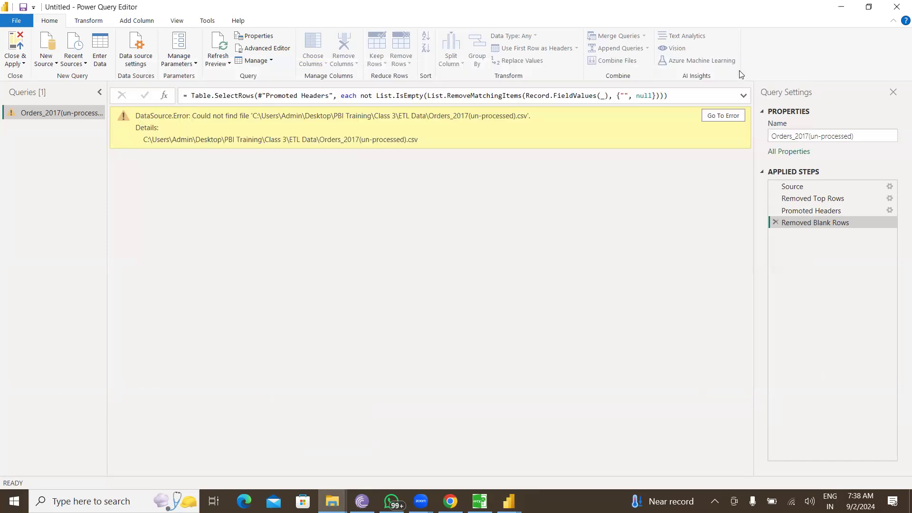
{"action": "left_click", "coordinate": [225, 50]}
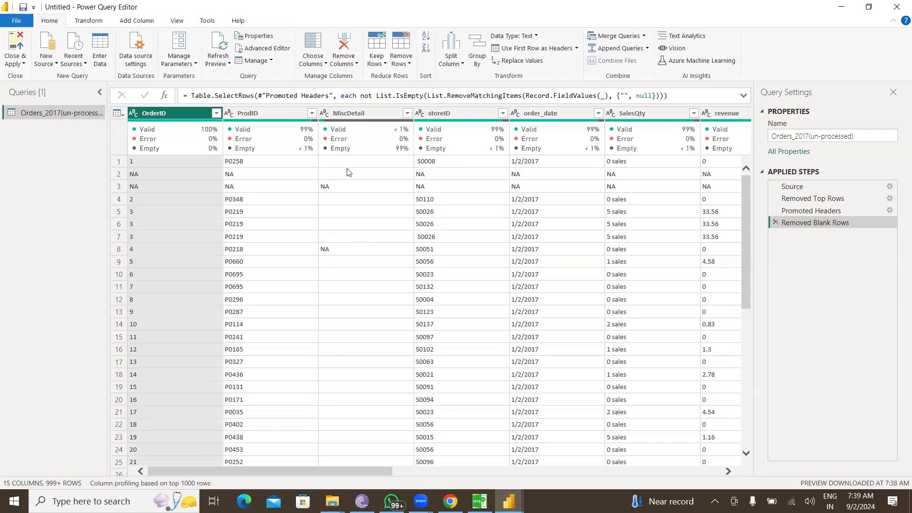
Step: Review the orders CSV's change-source options in the data source settings, cancel without changes and close the settings
{"action": "left_click", "coordinate": [408, 97]}
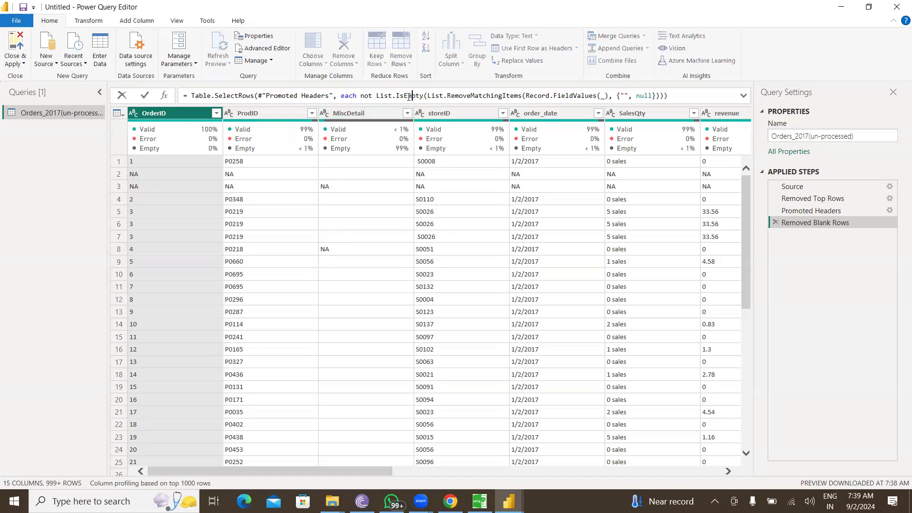
{"action": "left_click", "coordinate": [137, 48]}
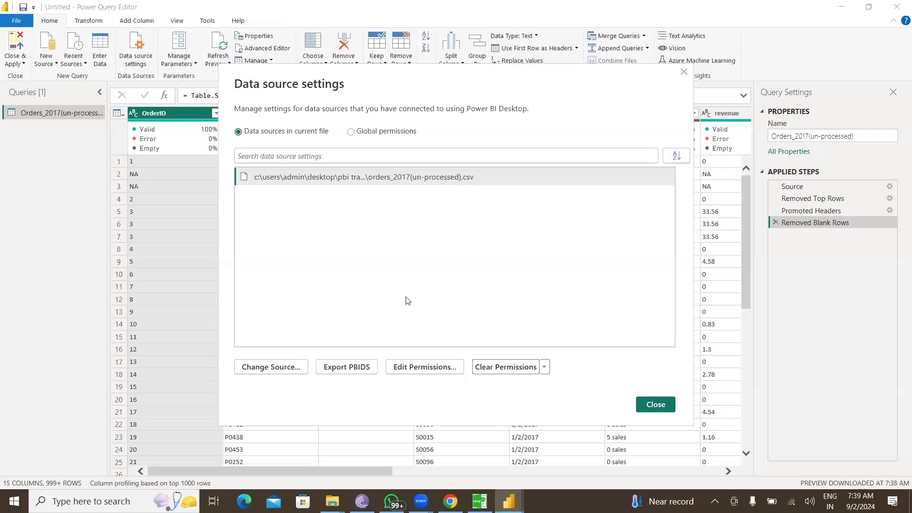
{"action": "left_click", "coordinate": [286, 373]}
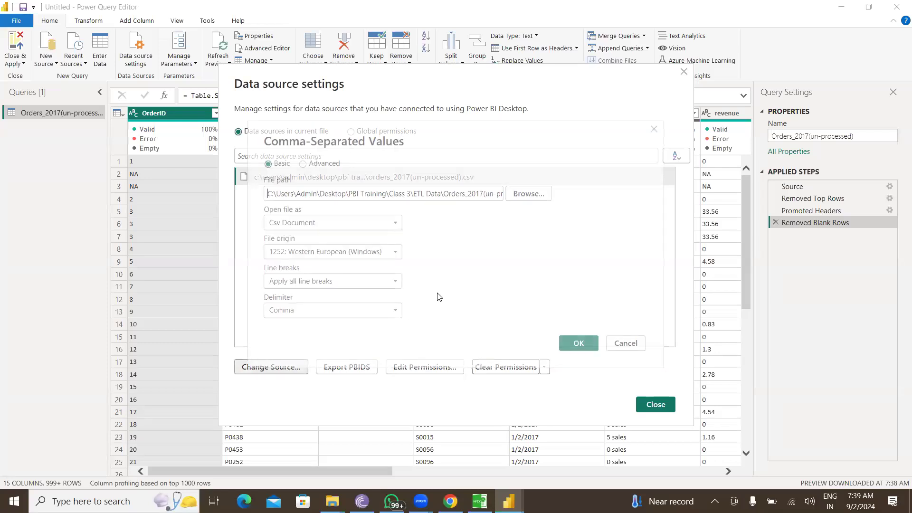
{"action": "left_click", "coordinate": [617, 344]}
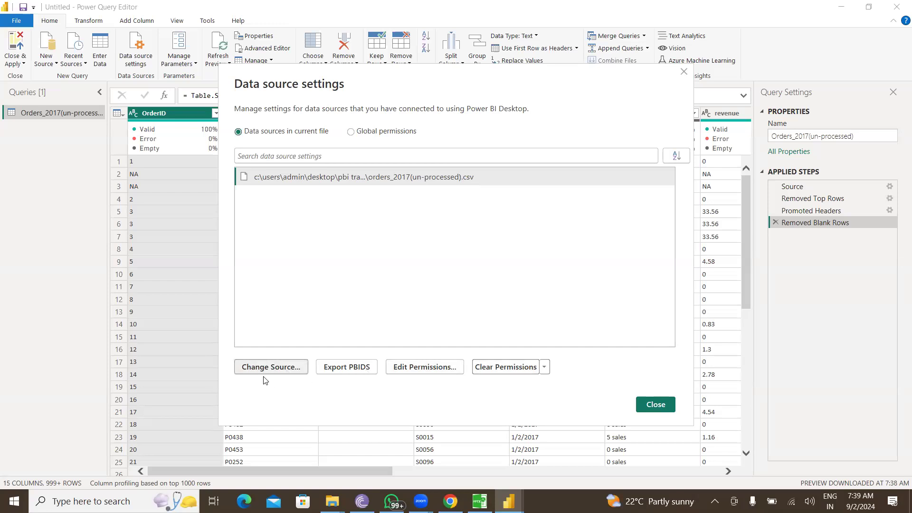
{"action": "left_click", "coordinate": [653, 407]}
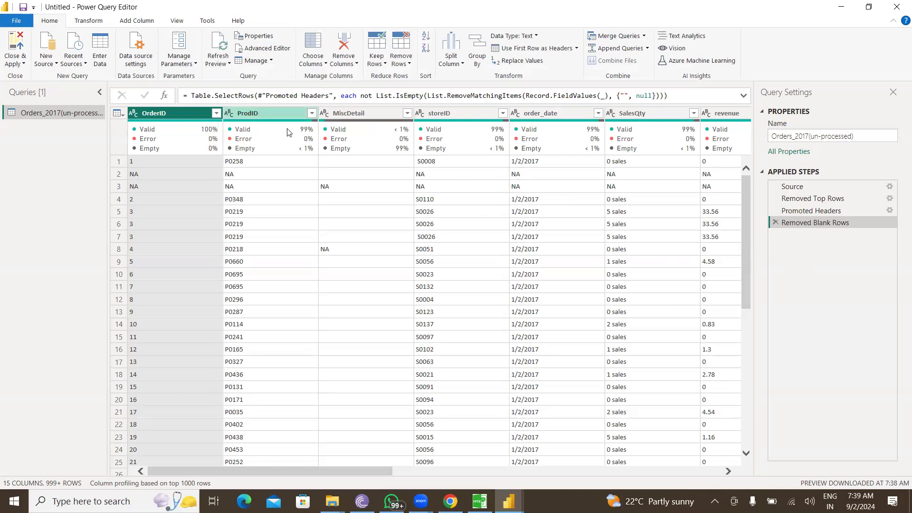
Step: Examine the column statistics and value distribution of the orders columns from ProdID through SalesQty
{"action": "scroll", "coordinate": [177, 356], "scroll_direction": "down", "scroll_amount": 8}
{"action": "scroll", "coordinate": [175, 363], "scroll_direction": "up", "scroll_amount": 8}
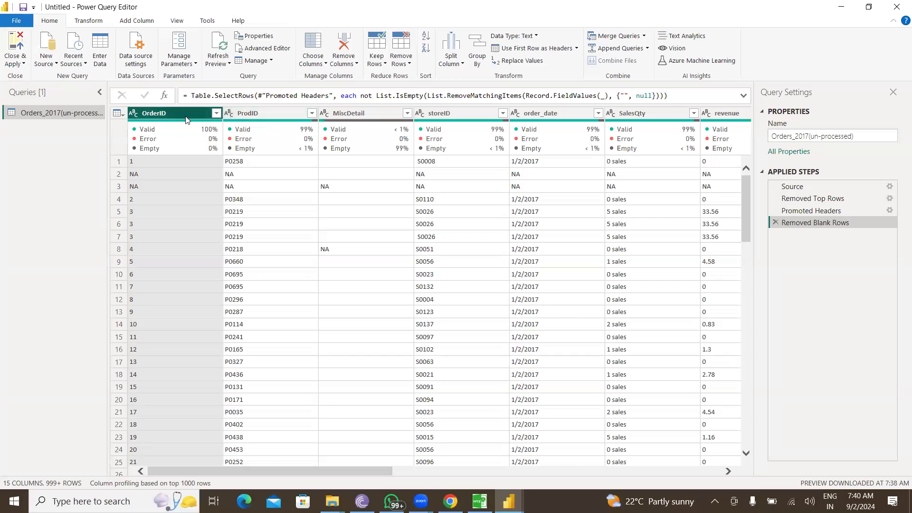
{"action": "left_click", "coordinate": [262, 113]}
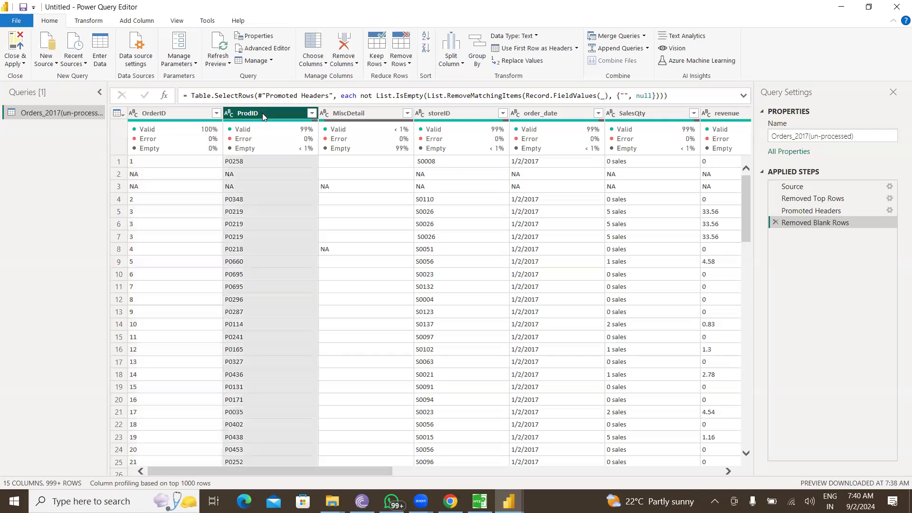
{"action": "left_click", "coordinate": [361, 115]}
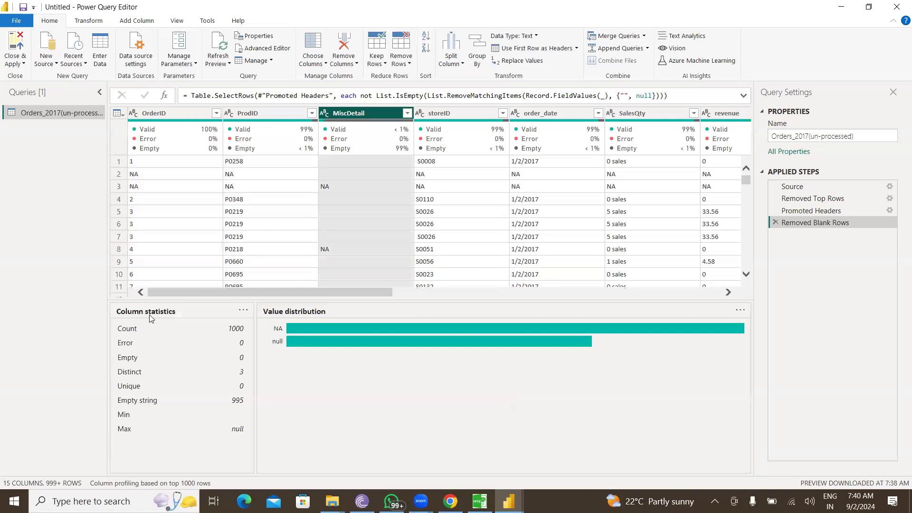
{"action": "left_click", "coordinate": [462, 112]}
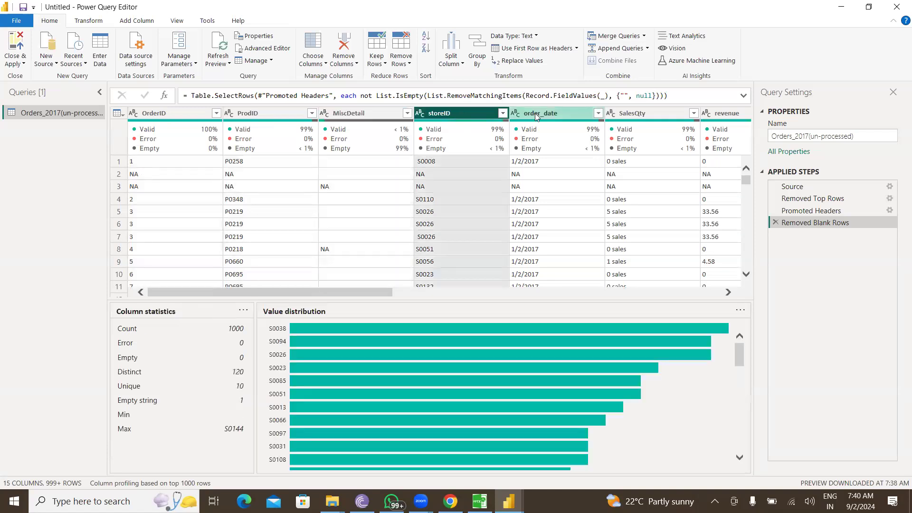
{"action": "left_click", "coordinate": [535, 113]}
{"action": "left_click", "coordinate": [653, 111]}
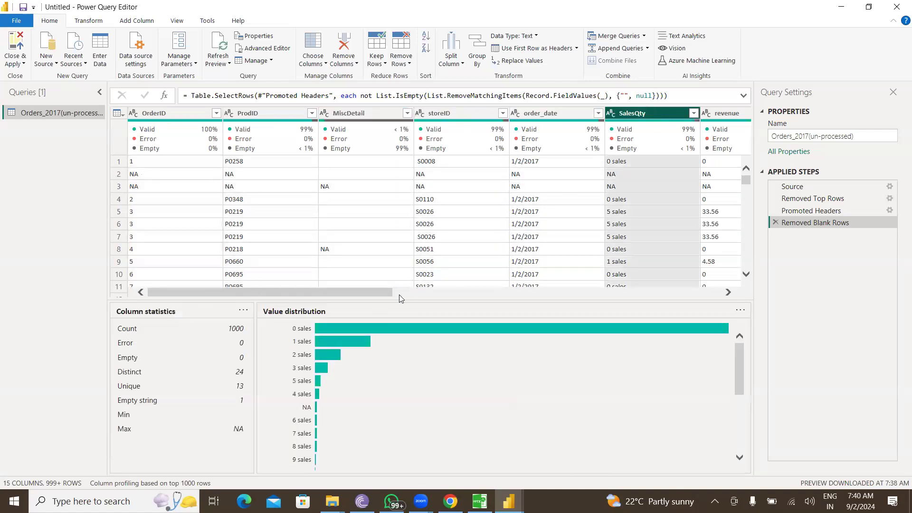
Step: Examine the column statistics and value distribution of the revenue, stock, price, Discount and Delivery Date columns
{"action": "left_click_drag", "start_coordinate": [368, 293], "coordinate": [499, 291]}
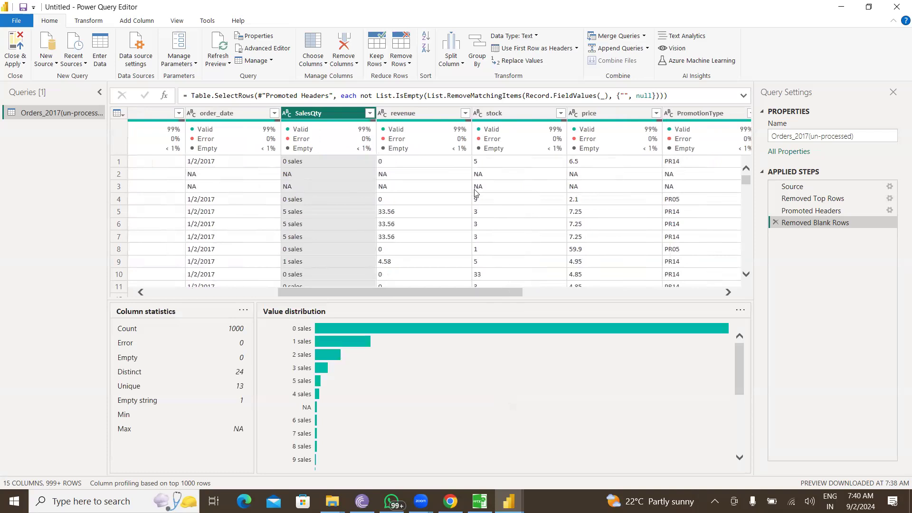
{"action": "left_click", "coordinate": [426, 116]}
{"action": "left_click", "coordinate": [523, 115]}
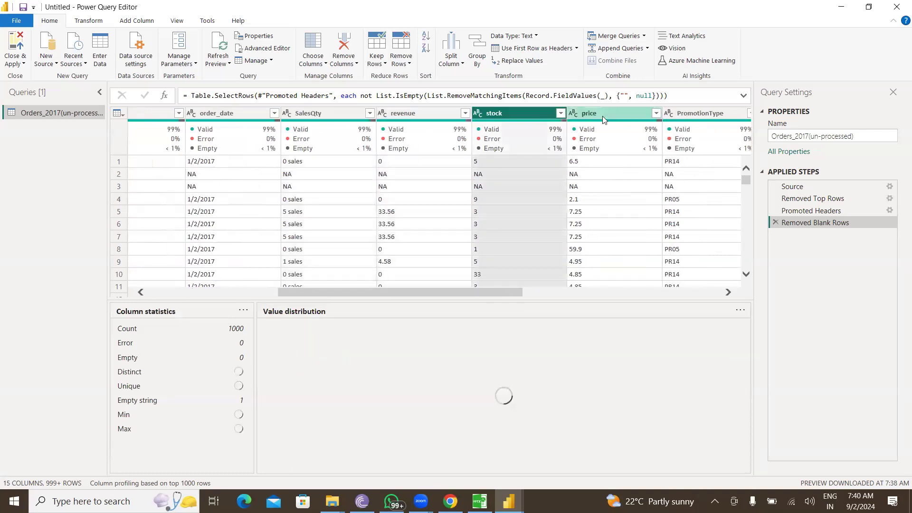
{"action": "left_click", "coordinate": [602, 116]}
{"action": "left_click_drag", "start_coordinate": [520, 291], "coordinate": [741, 272]}
{"action": "left_click", "coordinate": [584, 114]}
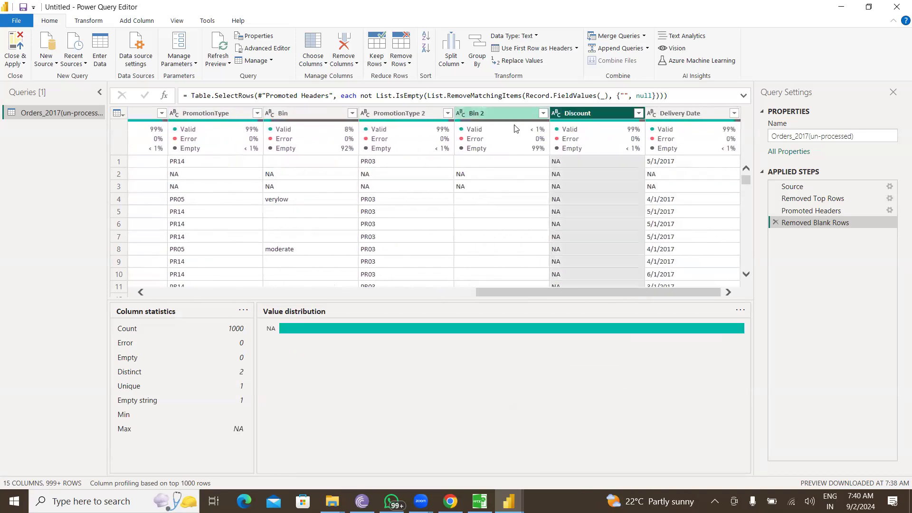
{"action": "left_click", "coordinate": [664, 113]}
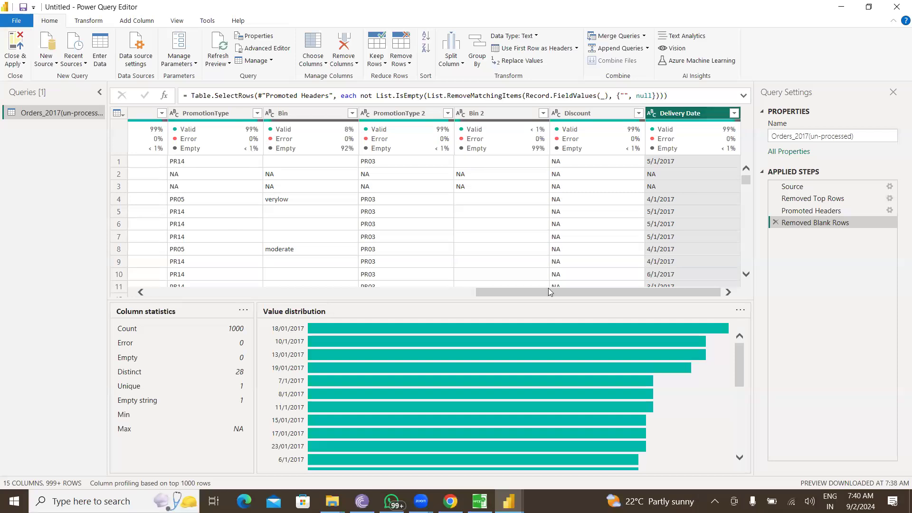
{"action": "left_click_drag", "start_coordinate": [603, 292], "coordinate": [128, 290]}
{"action": "left_click_drag", "start_coordinate": [122, 257], "coordinate": [69, 253]}
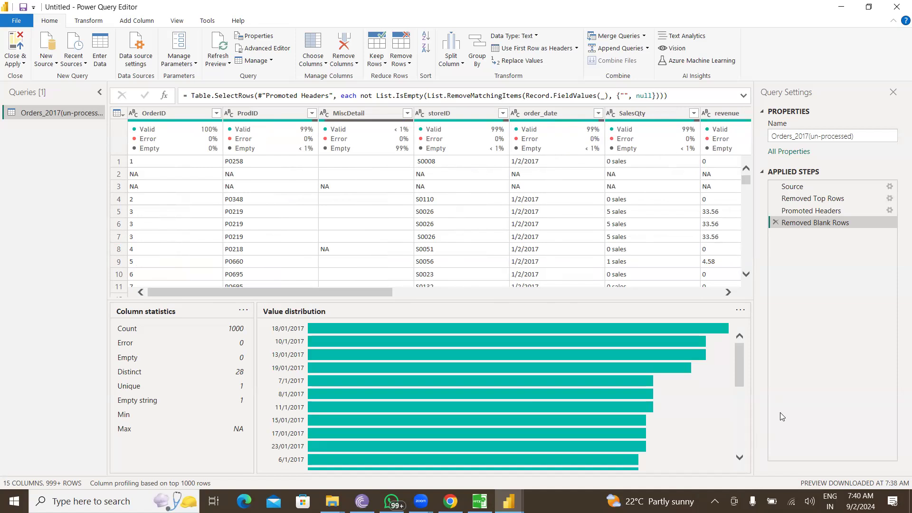
Step: Examine the OrderID column's statistics, value distribution and row values
{"action": "left_click", "coordinate": [210, 112]}
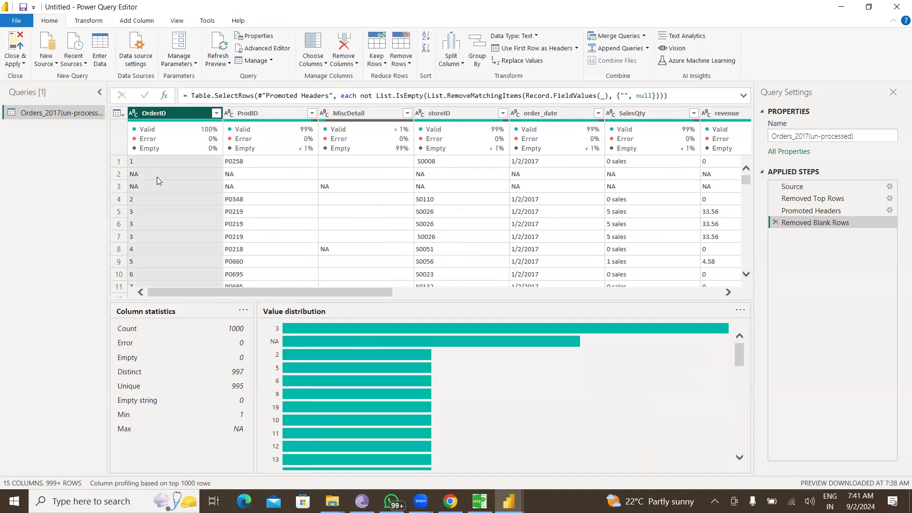
{"action": "scroll", "coordinate": [155, 191], "scroll_direction": "down", "scroll_amount": 7}
{"action": "scroll", "coordinate": [151, 242], "scroll_direction": "down", "scroll_amount": 2}
{"action": "scroll", "coordinate": [151, 240], "scroll_direction": "up", "scroll_amount": 9}
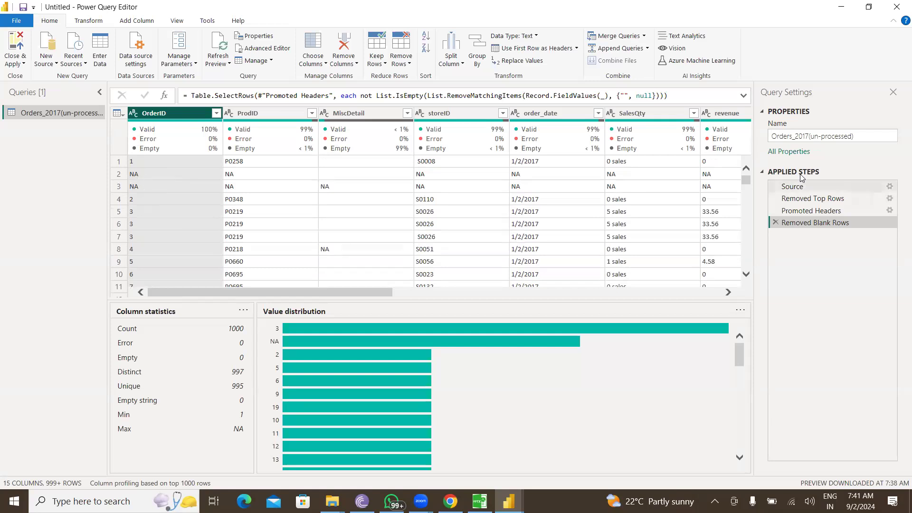
{"action": "mouse_move", "coordinate": [746, 181]}
{"action": "left_mouse_down"}
{"action": "mouse_move", "coordinate": [747, 238]}
{"action": "mouse_move", "coordinate": [752, 173]}
{"action": "left_mouse_up"}
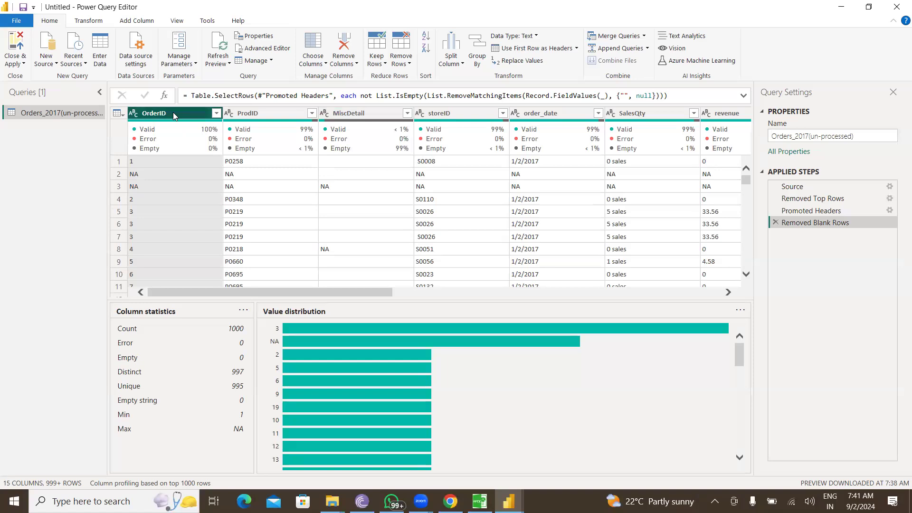
Step: Switch to the Untitled spreadsheet in Chrome and enter the heading _PK in cell B11
{"action": "left_click", "coordinate": [450, 501]}
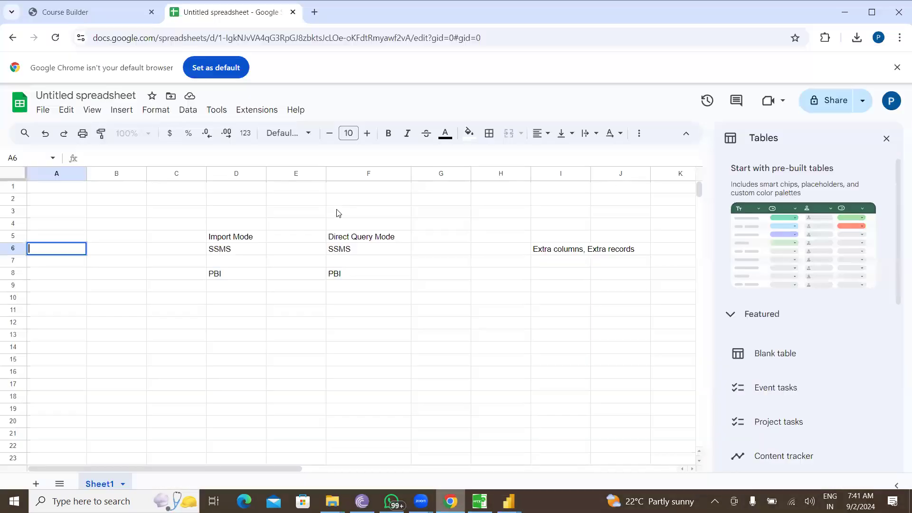
{"action": "left_click", "coordinate": [105, 308]}
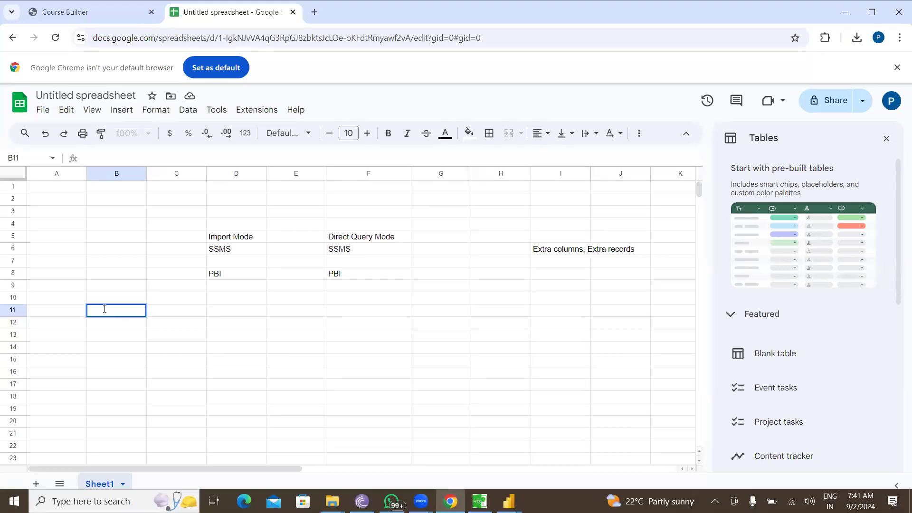
{"action": "type", "text": "J"}
{"action": "type", "text": "PK"}
{"action": "left_click", "coordinate": [168, 314]}
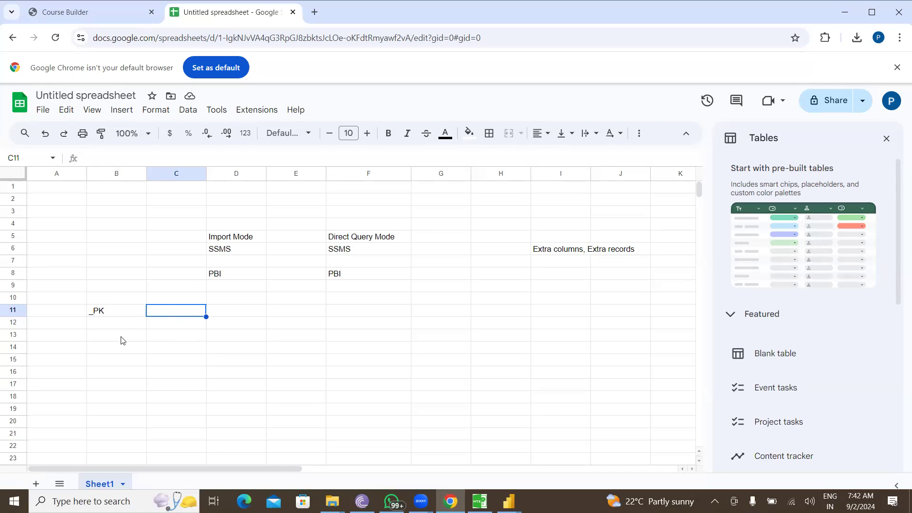
{"action": "left_click", "coordinate": [65, 327]}
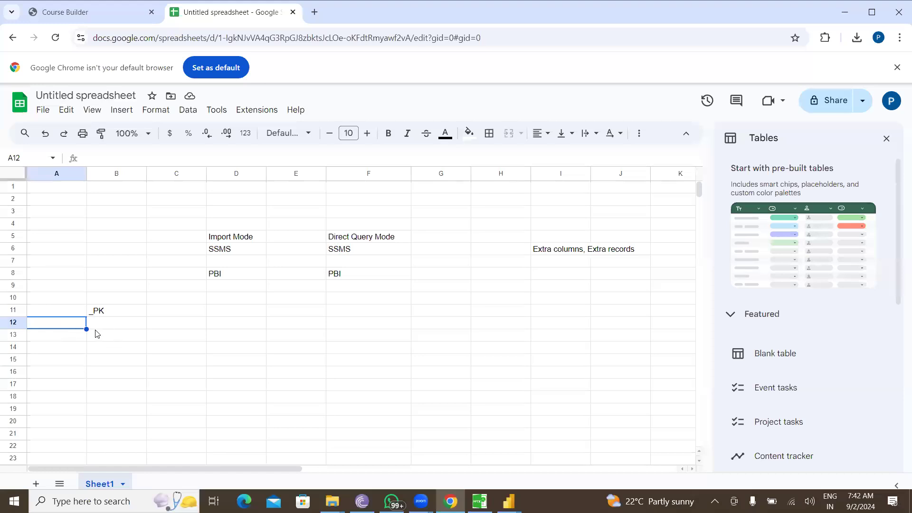
{"action": "double_click", "coordinate": [69, 322]}
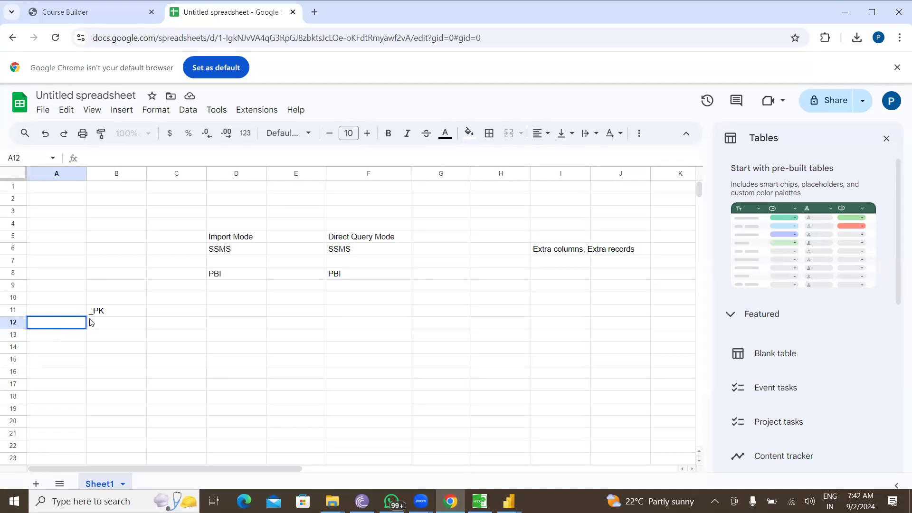
{"action": "left_click", "coordinate": [90, 319]}
{"action": "double_click", "coordinate": [104, 330]}
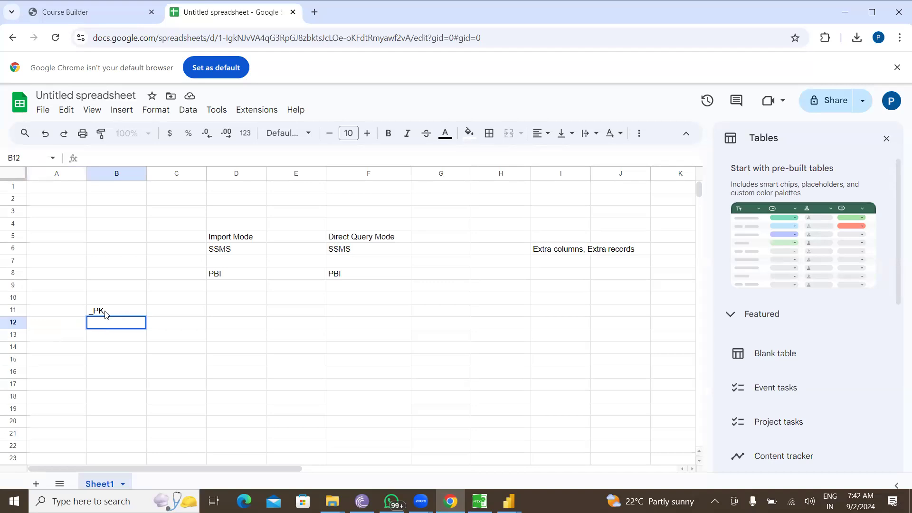
Step: Add the headings sales amt, disc and order date in cells C11, D11 and E11 beside _PK
{"action": "double_click", "coordinate": [171, 311]}
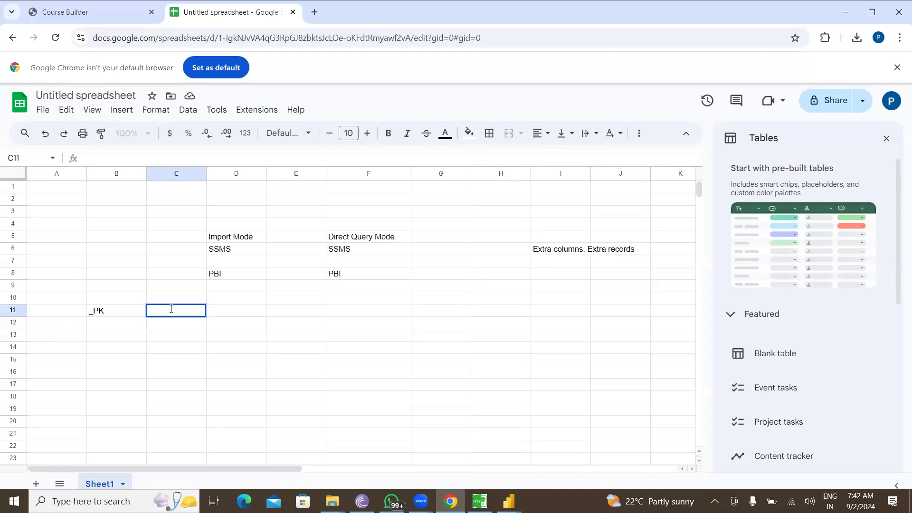
{"action": "type", "text": "sales a"}
{"action": "key", "text": "BackSpace"}
{"action": "type", "text": "amt"}
{"action": "double_click", "coordinate": [238, 312]}
{"action": "type", "text": "disc"}
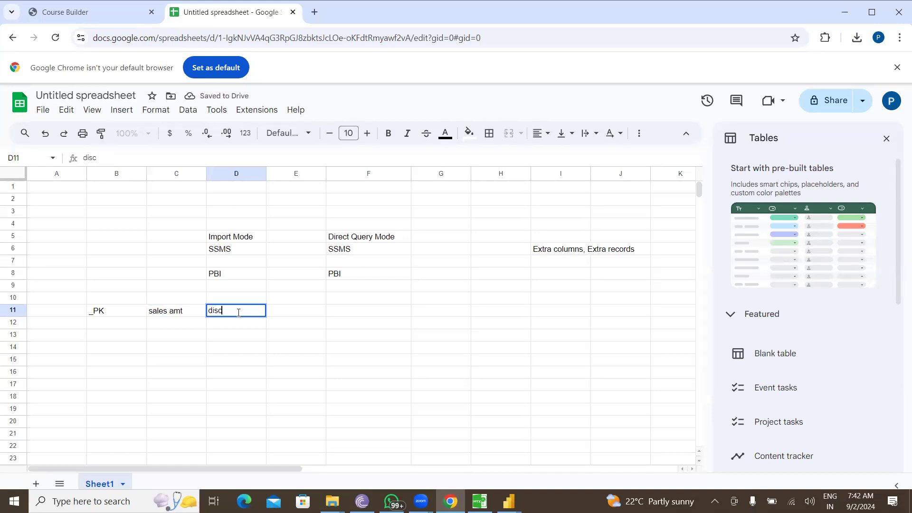
{"action": "double_click", "coordinate": [282, 312]}
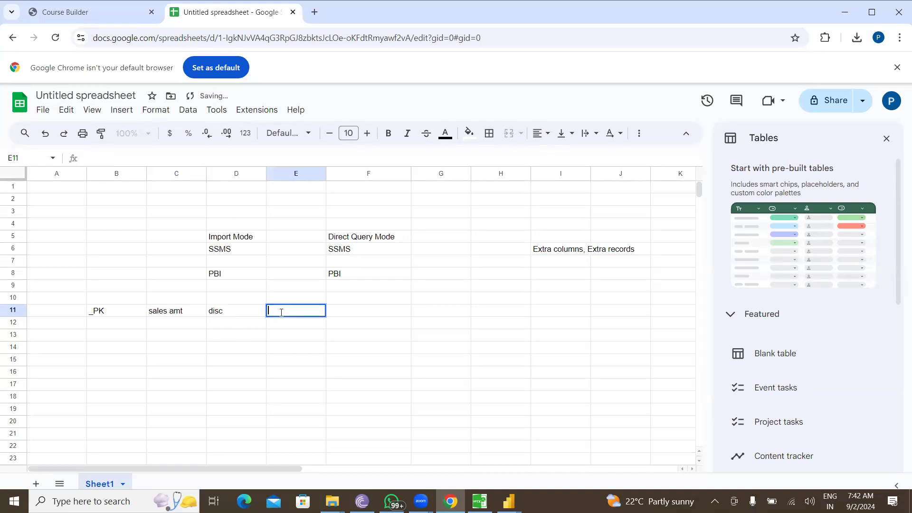
{"action": "type", "text": "order date"}
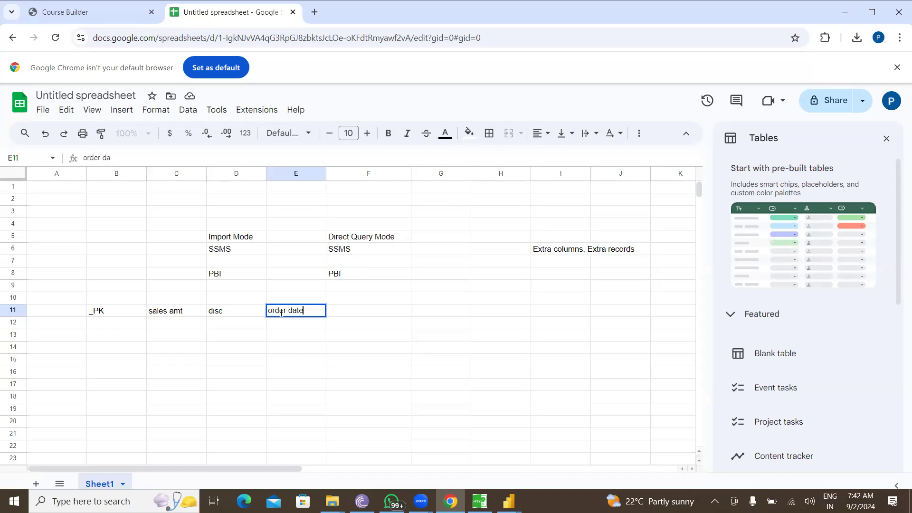
{"action": "key", "text": "Return"}
{"action": "left_click", "coordinate": [99, 323]}
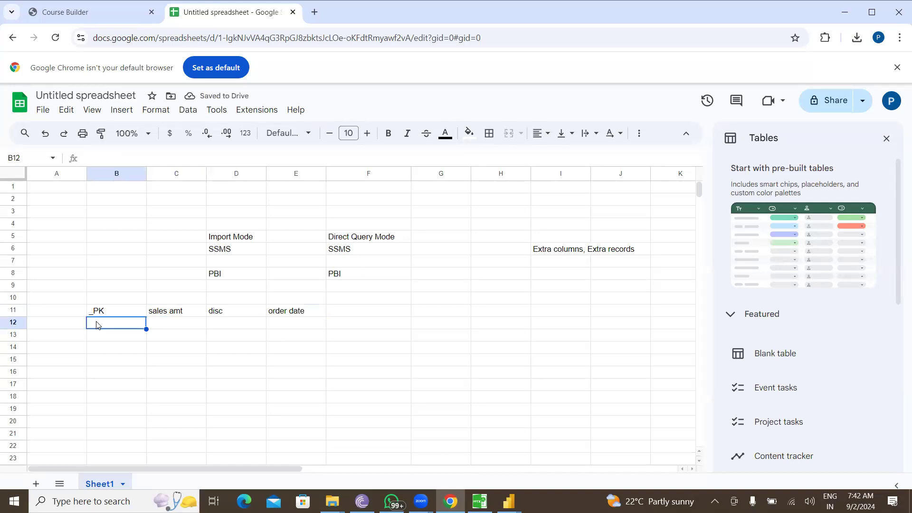
{"action": "left_click", "coordinate": [162, 326]}
{"action": "left_click_drag", "start_coordinate": [162, 326], "coordinate": [430, 331]}
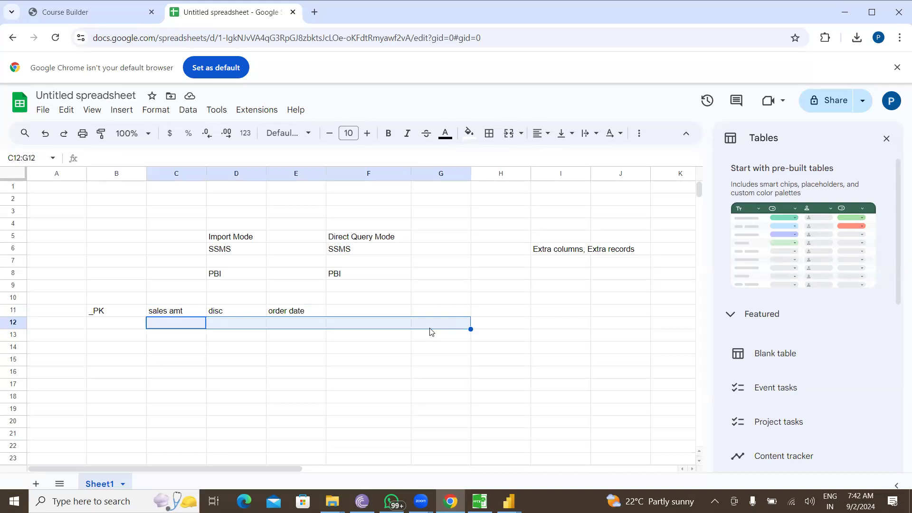
{"action": "left_click", "coordinate": [110, 325]}
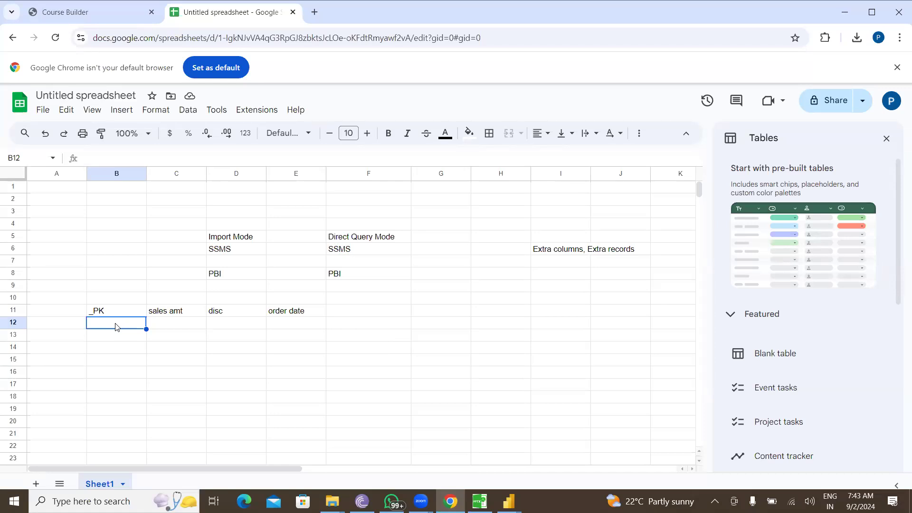
{"action": "left_click", "coordinate": [169, 330]}
{"action": "left_click", "coordinate": [223, 325]}
{"action": "left_click", "coordinate": [308, 325]}
{"action": "left_click", "coordinate": [367, 327]}
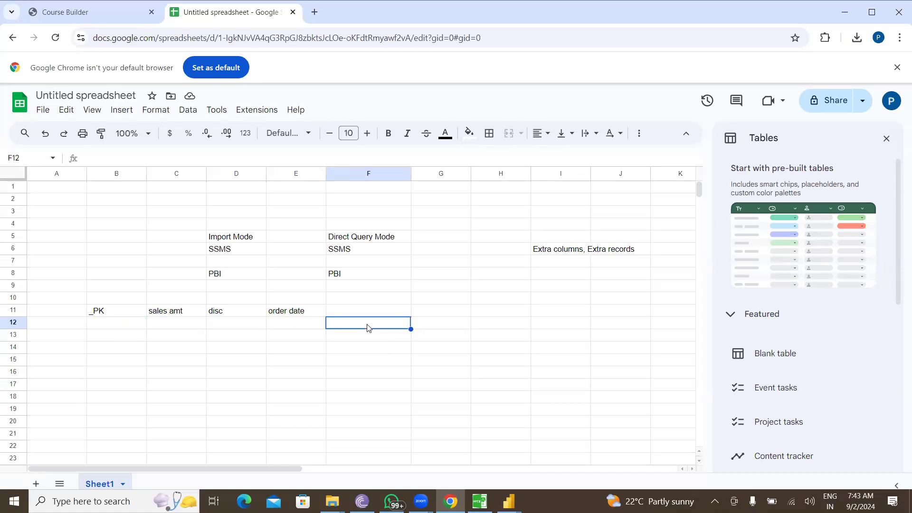
Step: Switch back to Power Query Editor and look over the orders table's columns from OrderID to Delivery Date
{"action": "left_click", "coordinate": [841, 15]}
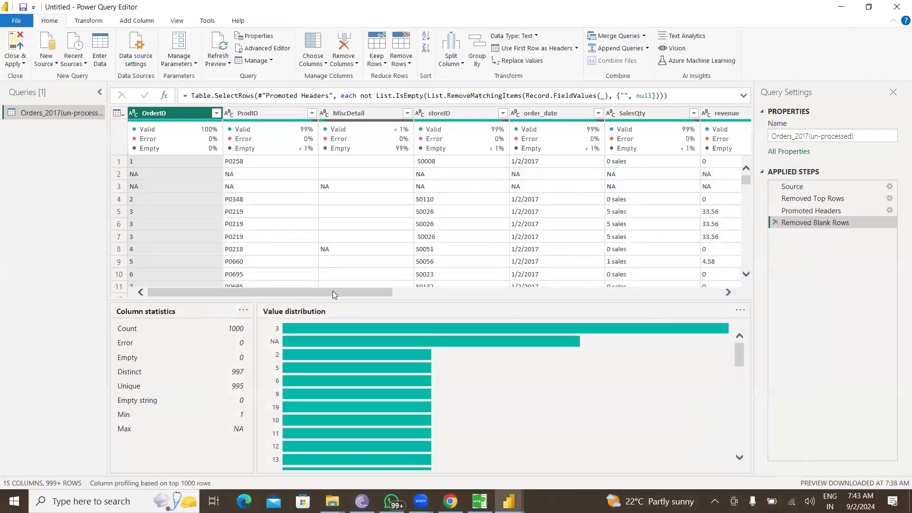
{"action": "left_click_drag", "start_coordinate": [332, 291], "coordinate": [296, 290]}
{"action": "left_click_drag", "start_coordinate": [268, 294], "coordinate": [620, 298]}
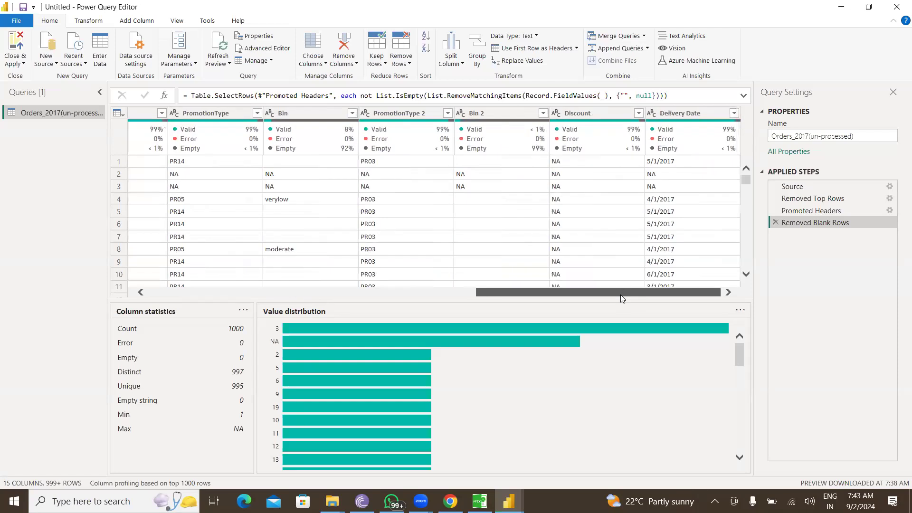
{"action": "left_click_drag", "start_coordinate": [622, 298], "coordinate": [215, 288]}
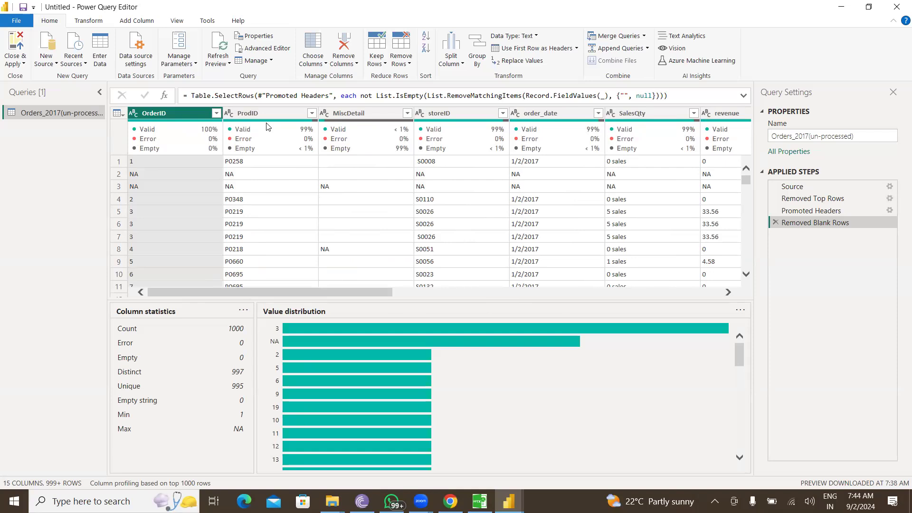
Step: Filter the OrderID column to exclude the NA value from the full list of values
{"action": "mouse_move", "coordinate": [266, 126]}
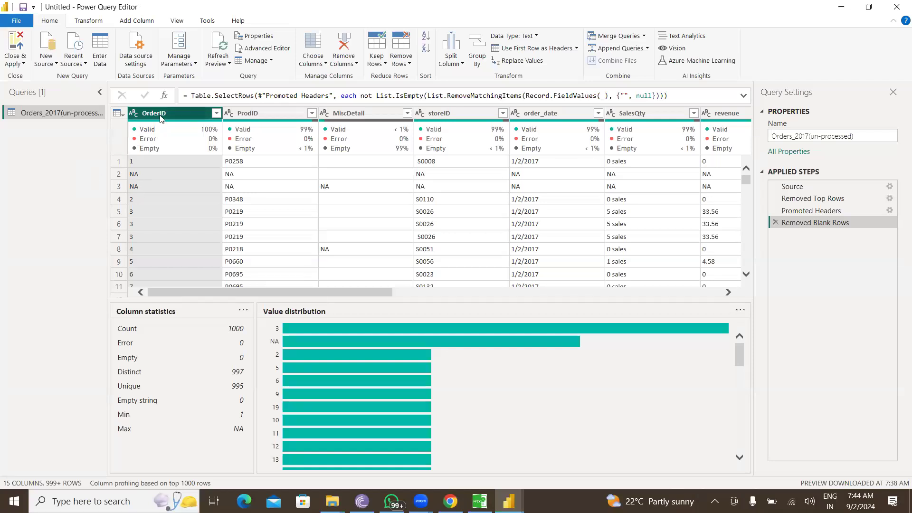
{"action": "left_click", "coordinate": [216, 114]}
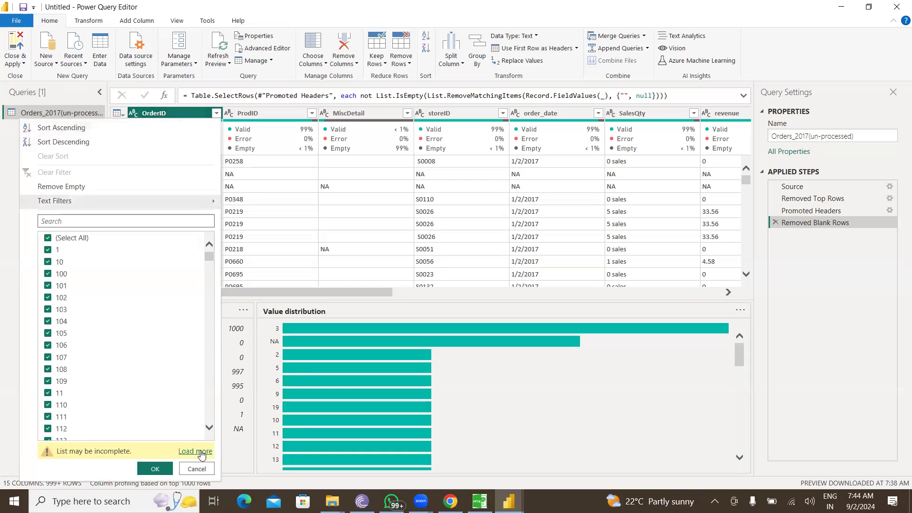
{"action": "left_click", "coordinate": [199, 451]}
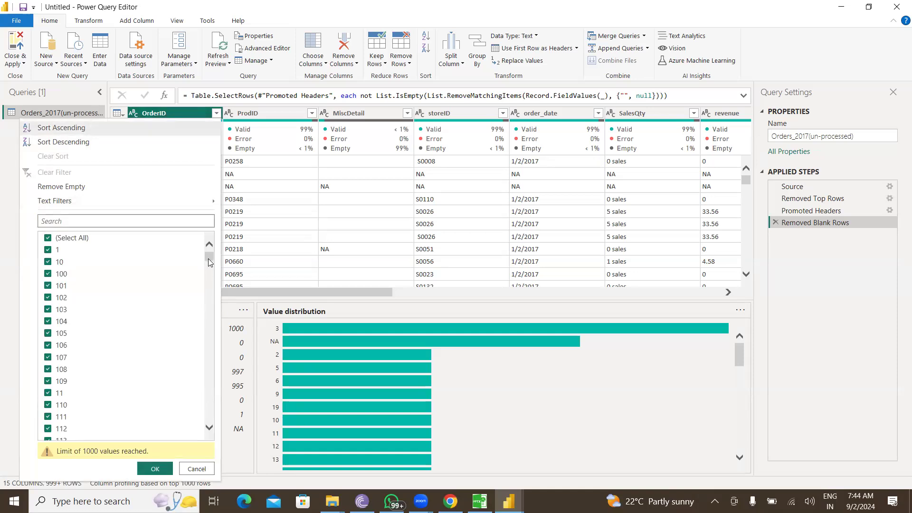
{"action": "scroll", "coordinate": [90, 263], "scroll_direction": "down", "scroll_amount": 15}
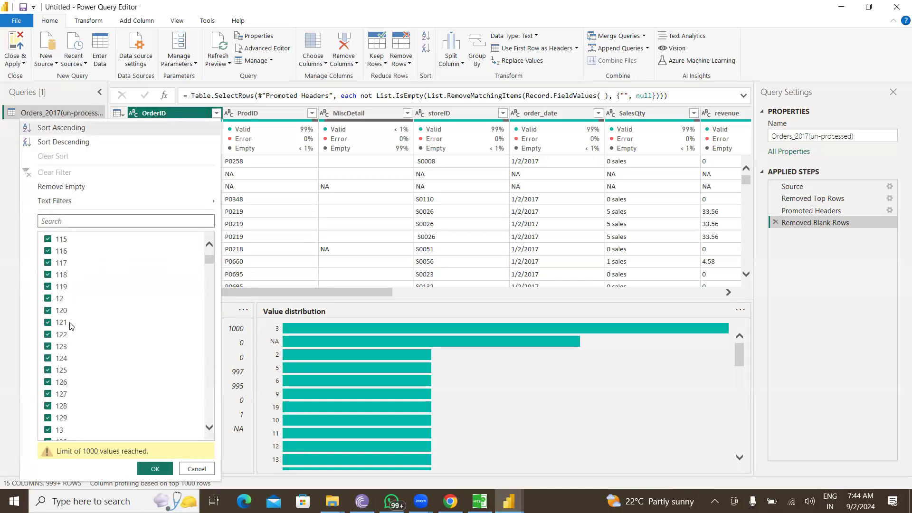
{"action": "scroll", "coordinate": [71, 326], "scroll_direction": "down", "scroll_amount": 2}
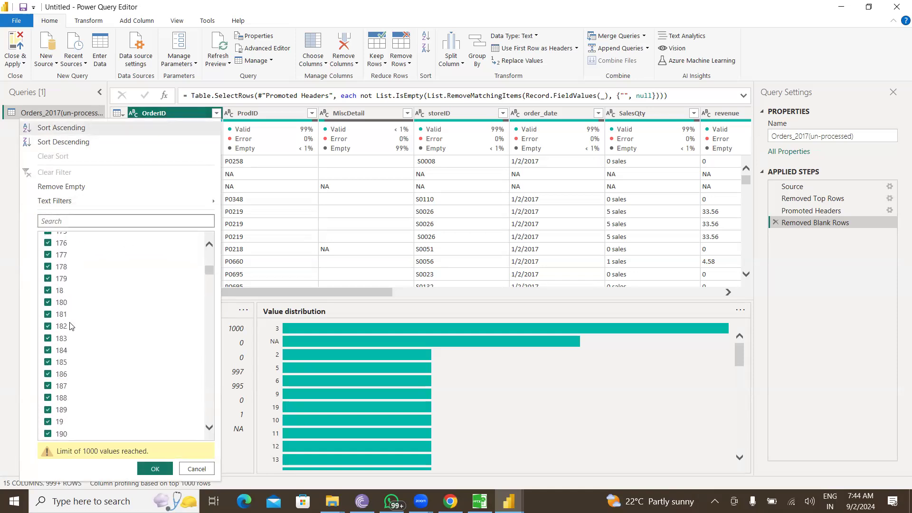
{"action": "scroll", "coordinate": [70, 326], "scroll_direction": "up", "scroll_amount": 12}
{"action": "left_click", "coordinate": [73, 222]}
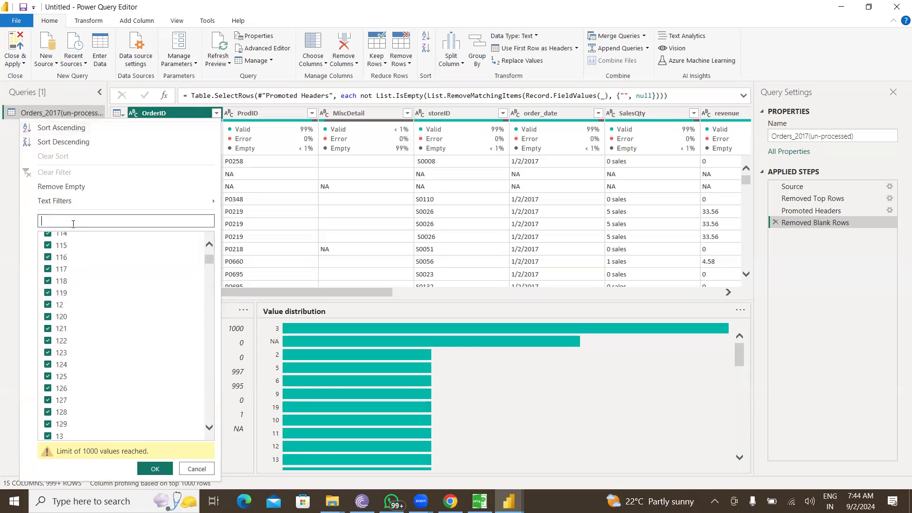
{"action": "type", "text": "NA"}
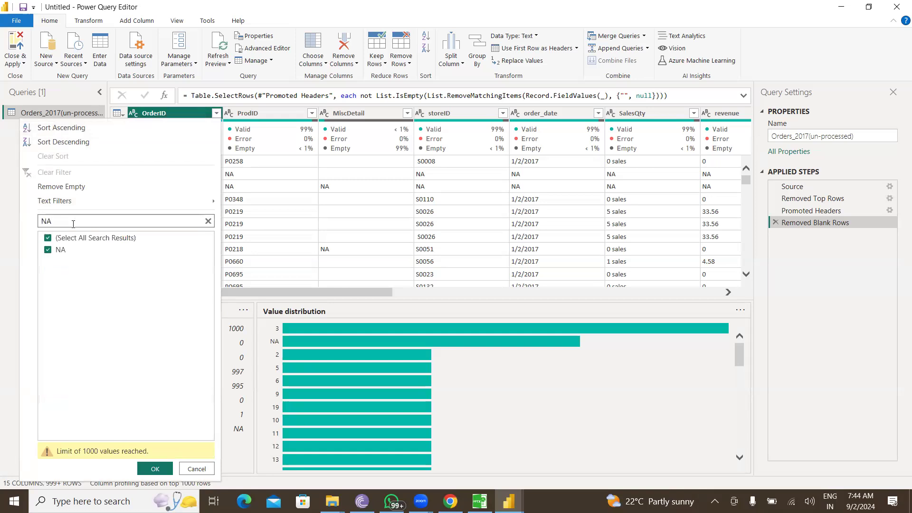
{"action": "left_click", "coordinate": [48, 250]}
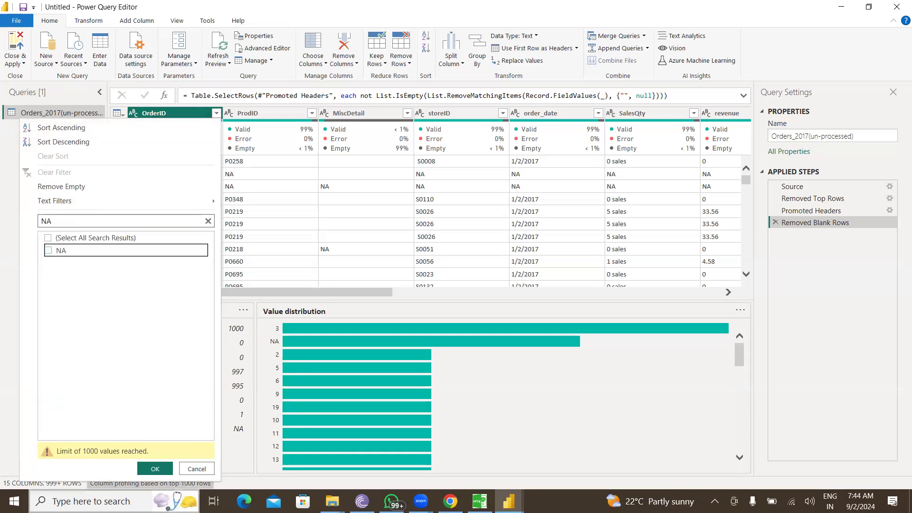
{"action": "left_click", "coordinate": [155, 469]}
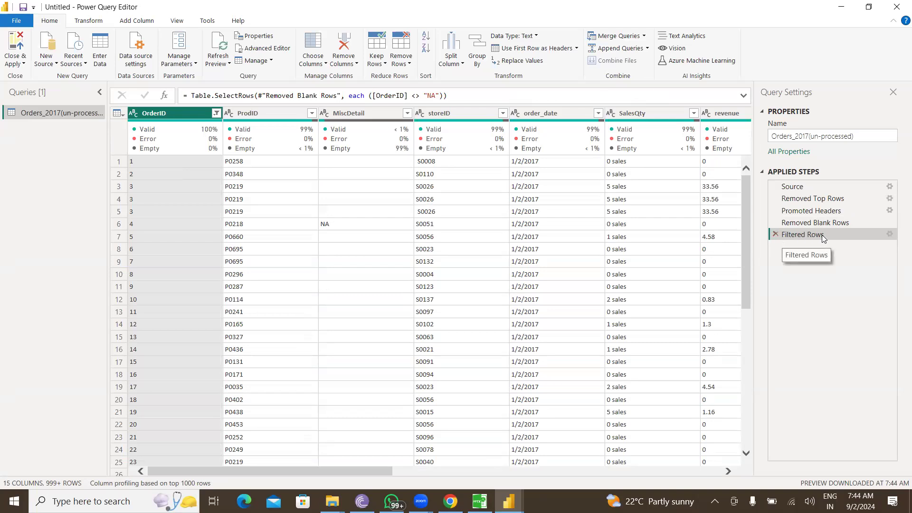
Step: Rename the Filtered Rows applied step as Filtered "NA's"
{"action": "mouse_move", "coordinate": [807, 222]}
{"action": "left_mouse_down"}
{"action": "mouse_move", "coordinate": [813, 198]}
{"action": "mouse_move", "coordinate": [812, 235]}
{"action": "left_mouse_up"}
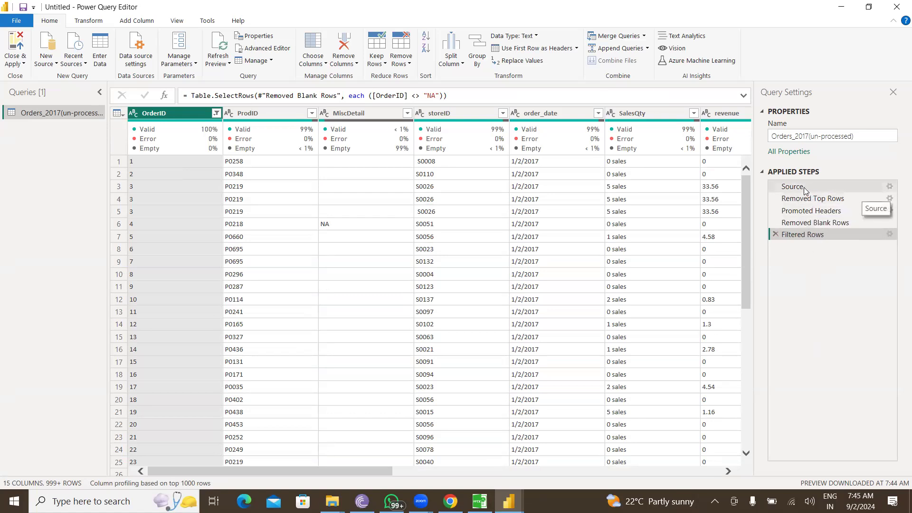
{"action": "double_click", "coordinate": [818, 234]}
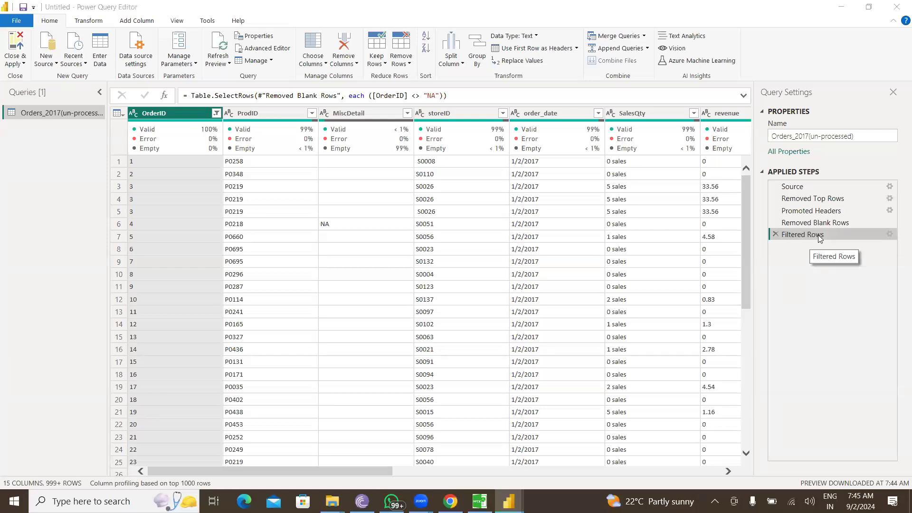
{"action": "left_click", "coordinate": [626, 314]}
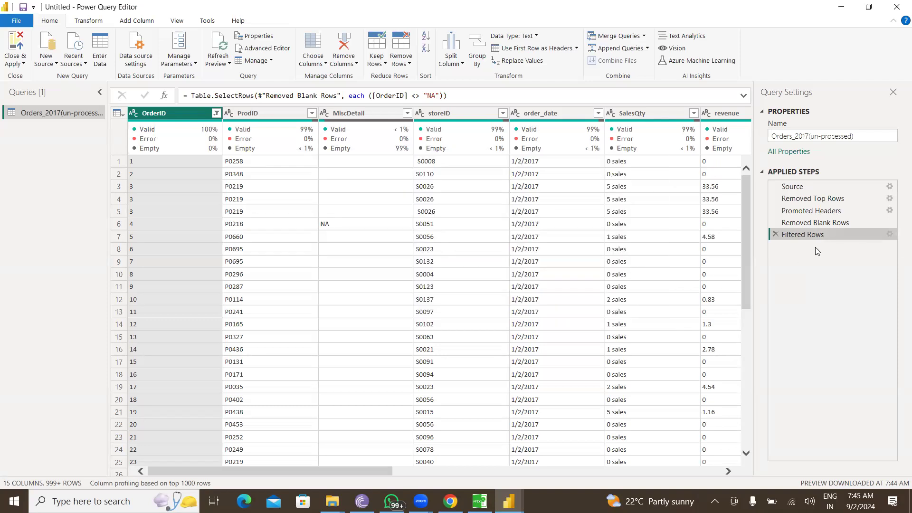
{"action": "right_click", "coordinate": [812, 236]}
{"action": "left_click", "coordinate": [826, 259]}
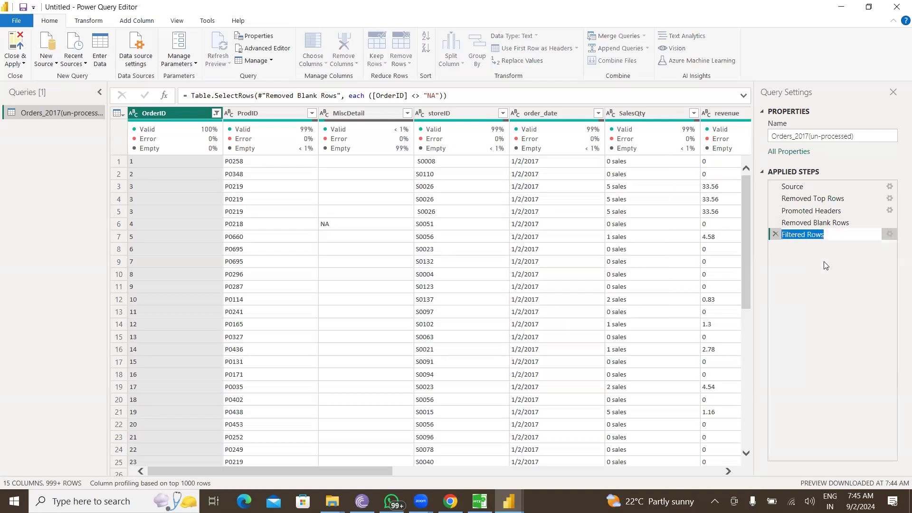
{"action": "type", "text": "F"}
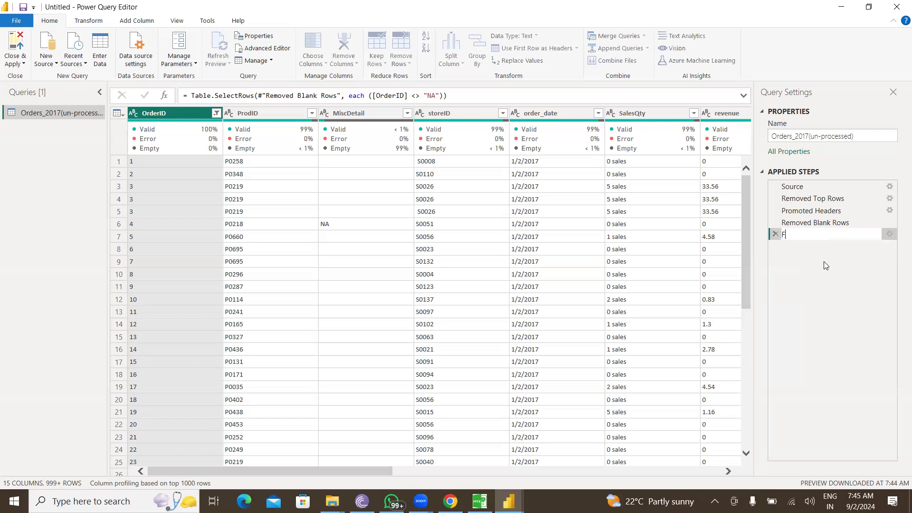
{"action": "type", "text": "iltered \"NA's"}
{"action": "key", "text": "Return"}
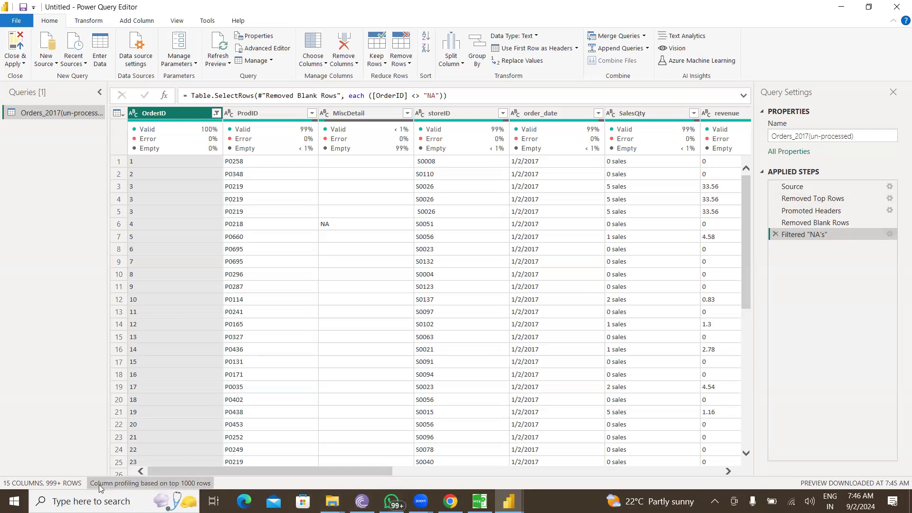
Step: Base column profiling on the entire data set and look through the filtered order rows
{"action": "left_click", "coordinate": [173, 483]}
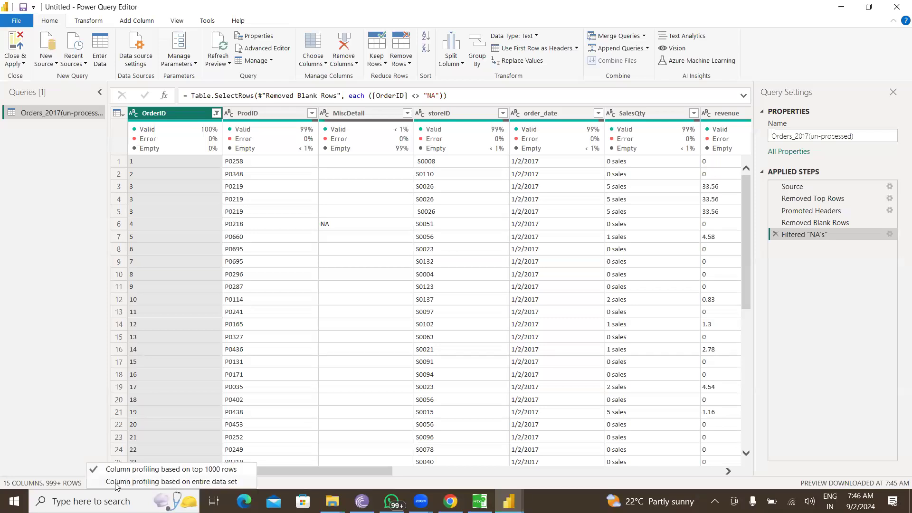
{"action": "left_click", "coordinate": [183, 484]}
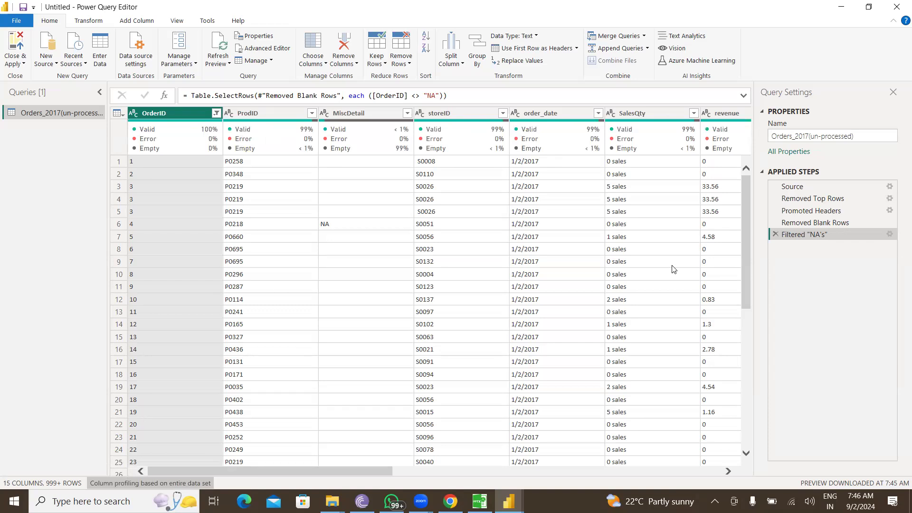
{"action": "mouse_move", "coordinate": [746, 236]}
{"action": "left_mouse_down"}
{"action": "mouse_move", "coordinate": [756, 442]}
{"action": "mouse_move", "coordinate": [746, 219]}
{"action": "left_mouse_up"}
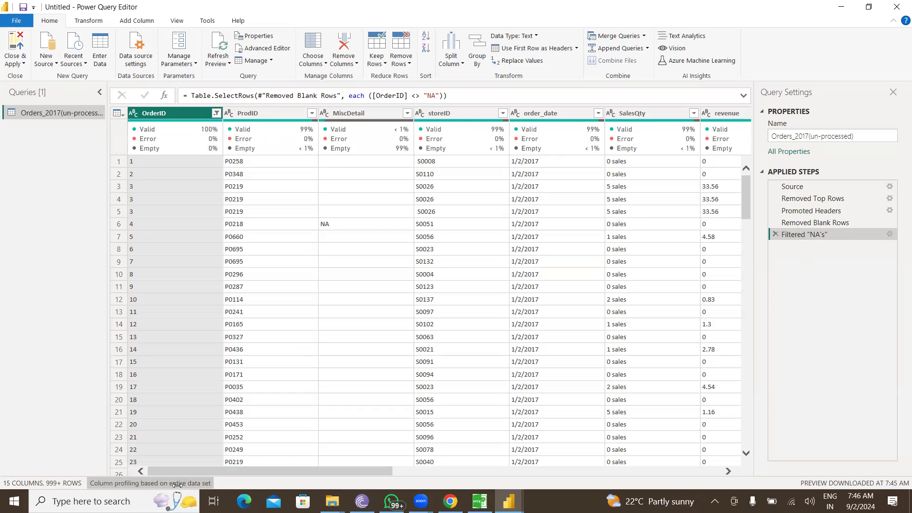
{"action": "left_click_drag", "start_coordinate": [745, 194], "coordinate": [735, 442]}
{"action": "left_click_drag", "start_coordinate": [744, 381], "coordinate": [746, 441]}
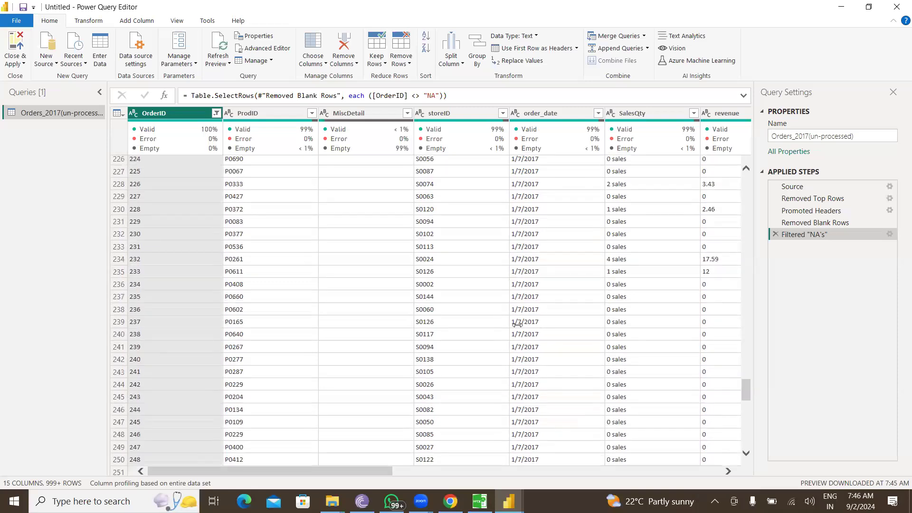
{"action": "scroll", "coordinate": [278, 206], "scroll_direction": "down", "scroll_amount": 1}
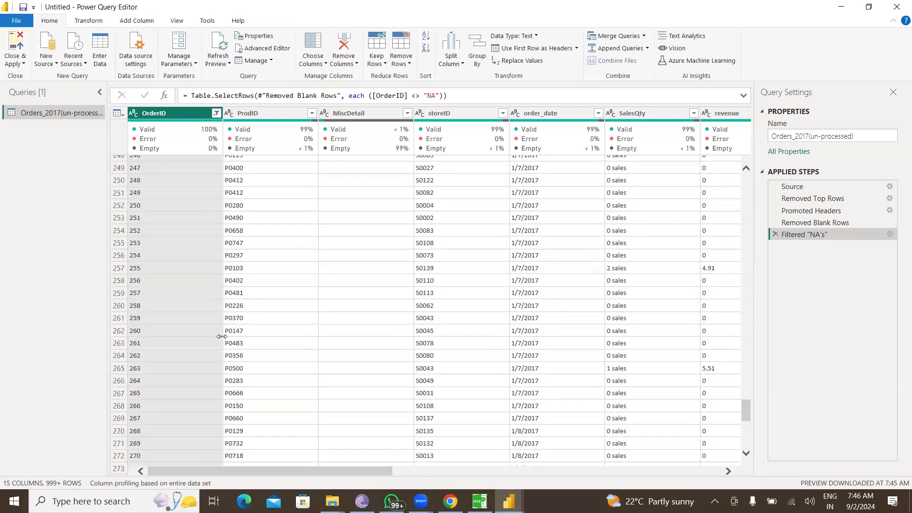
{"action": "left_click_drag", "start_coordinate": [748, 380], "coordinate": [758, 195]}
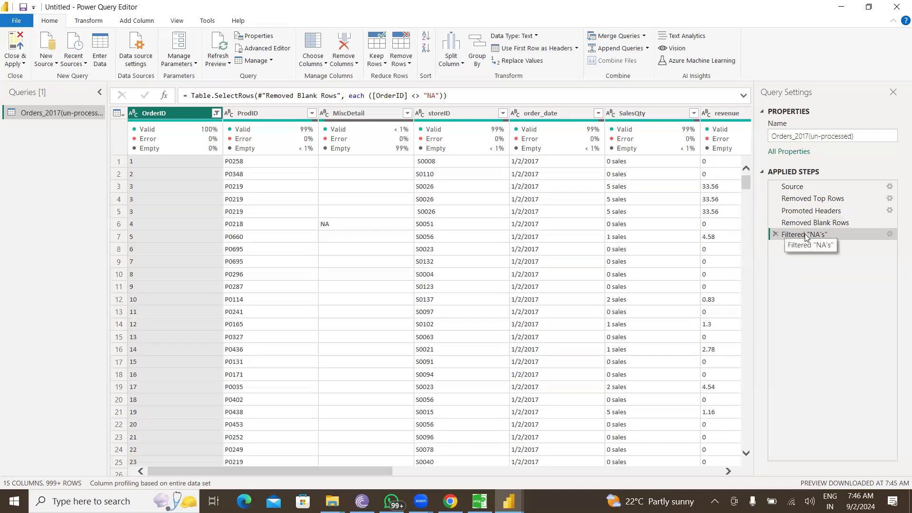
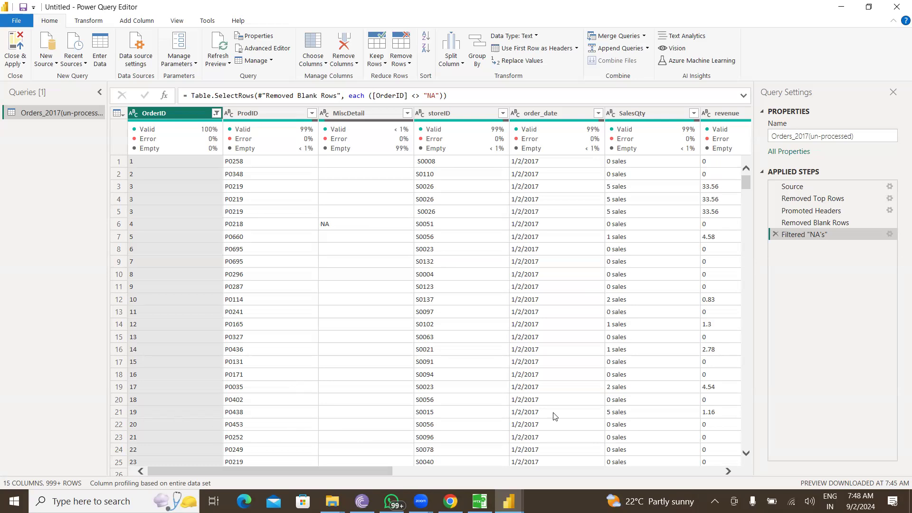
Step: Review the table at the applied steps Source, Removed Top Rows, Promoted Headers and Filtered "NA's"
{"action": "left_click", "coordinate": [804, 190]}
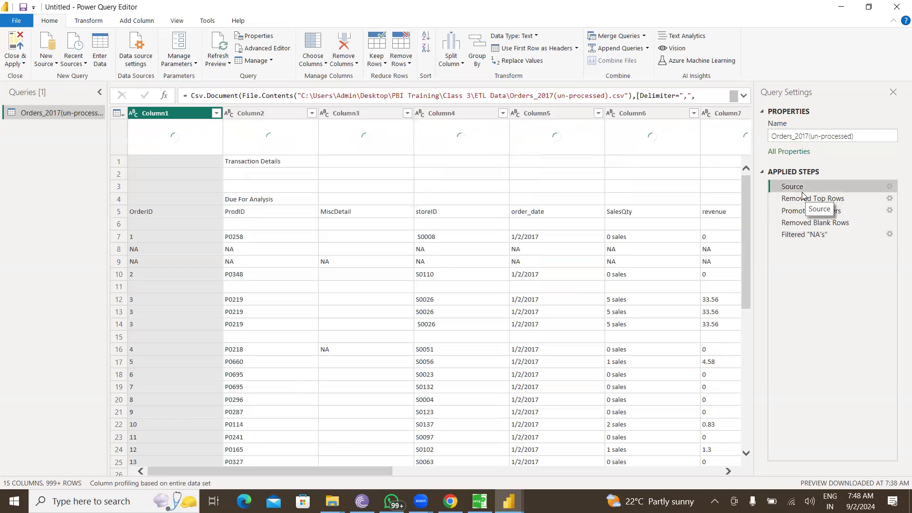
{"action": "left_click", "coordinate": [803, 199]}
{"action": "left_click", "coordinate": [802, 212]}
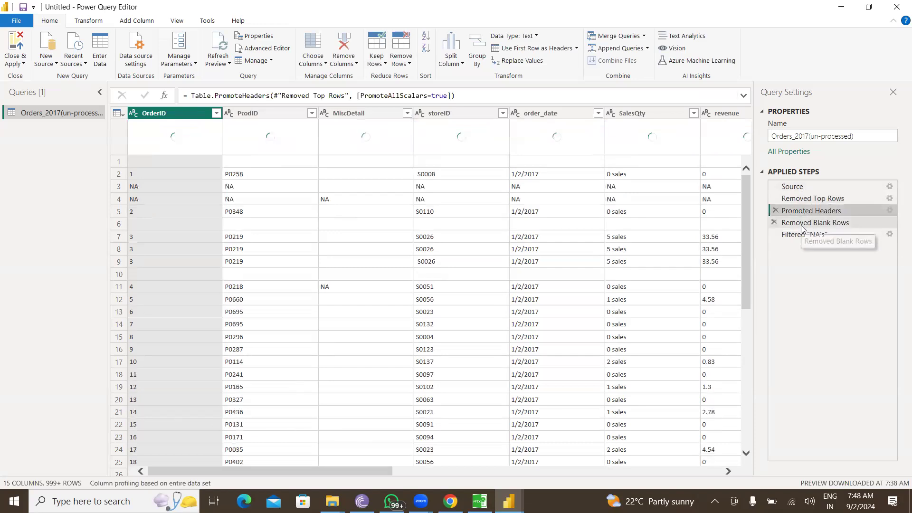
{"action": "left_click", "coordinate": [803, 235]}
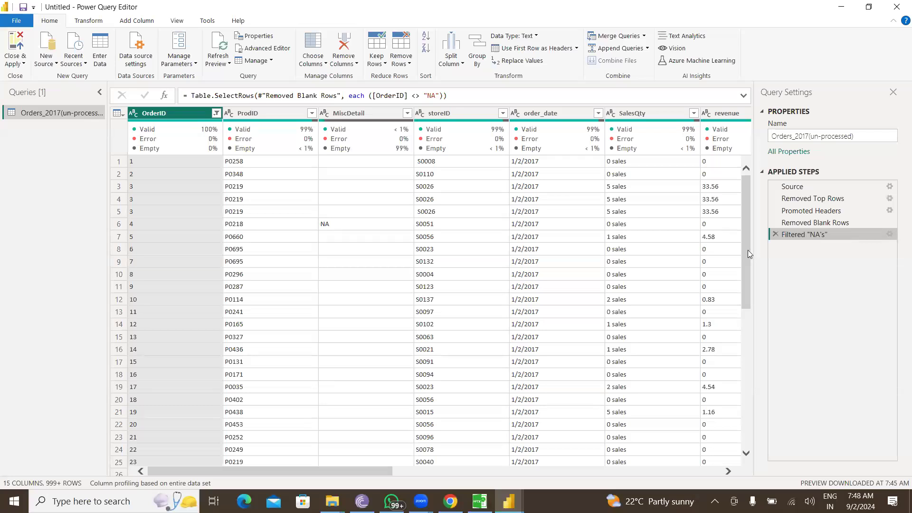
{"action": "left_click_drag", "start_coordinate": [743, 318], "coordinate": [744, 189]}
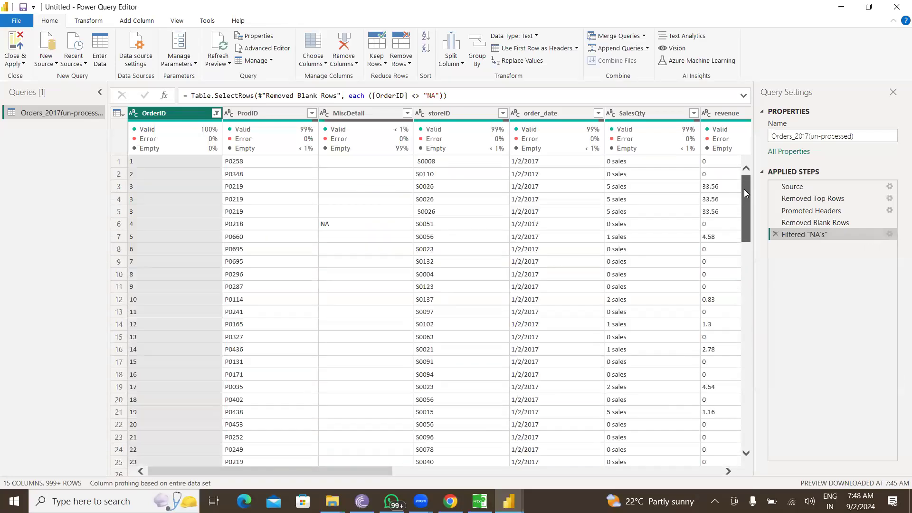
Step: Close Power Query Editor with the changes applied and show the orders data in Power BI Desktop's table view
{"action": "left_click", "coordinate": [16, 45]}
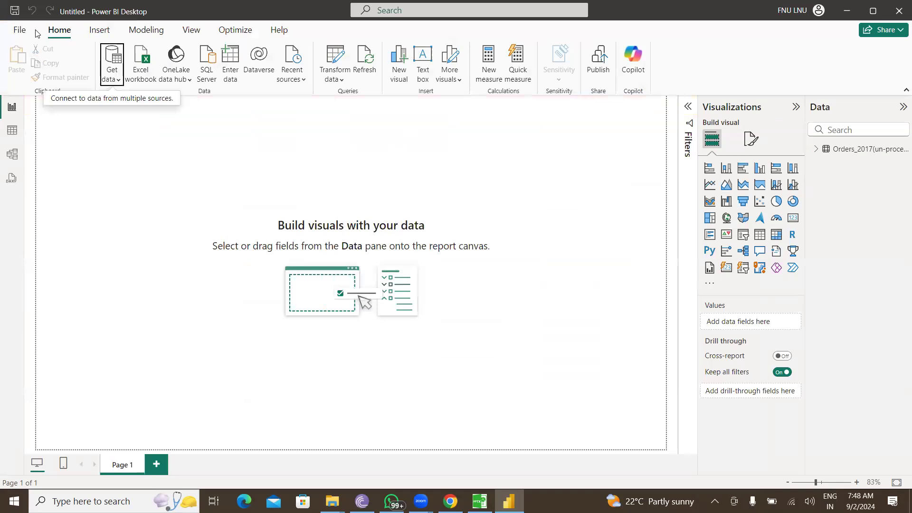
{"action": "left_click", "coordinate": [11, 130]}
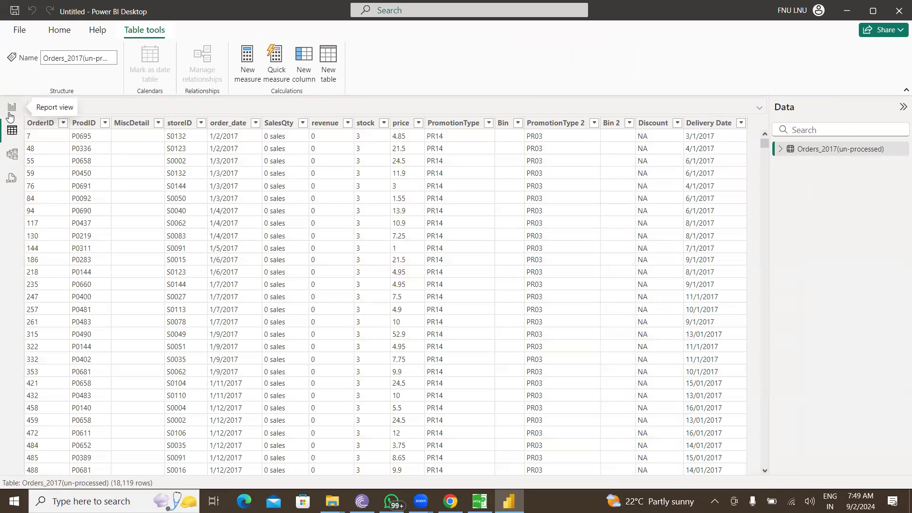
Step: Reopen Power Query Editor on the orders query and look over its applied steps and column quality
{"action": "left_click", "coordinate": [57, 31]}
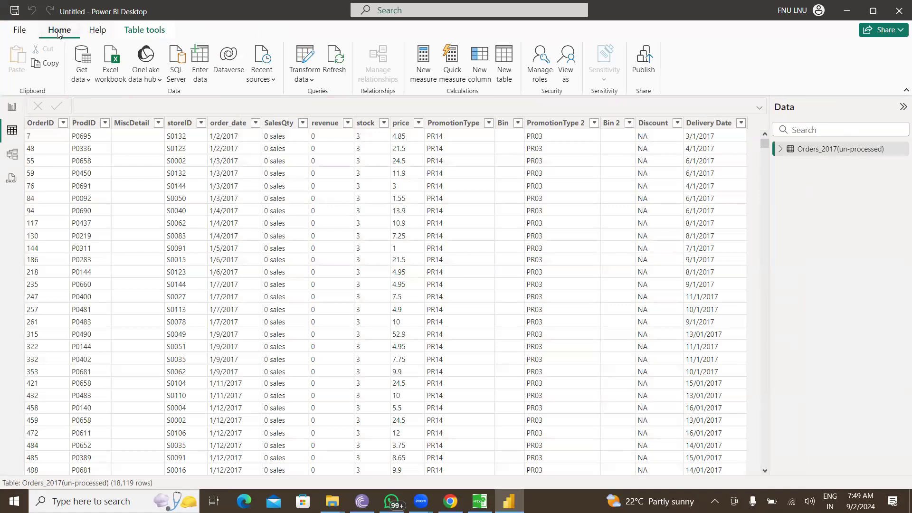
{"action": "left_click", "coordinate": [305, 62]}
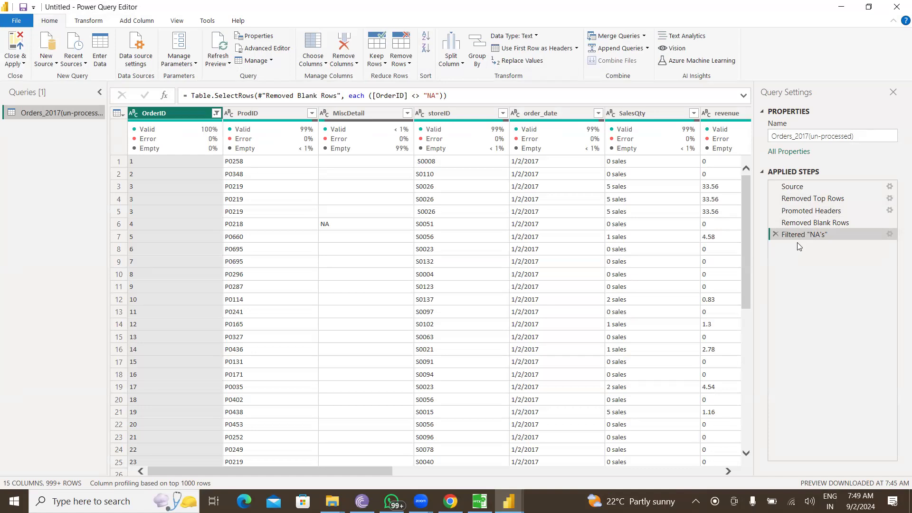
{"action": "left_click_drag", "start_coordinate": [807, 223], "coordinate": [785, 240]}
{"action": "left_click_drag", "start_coordinate": [745, 236], "coordinate": [745, 194]}
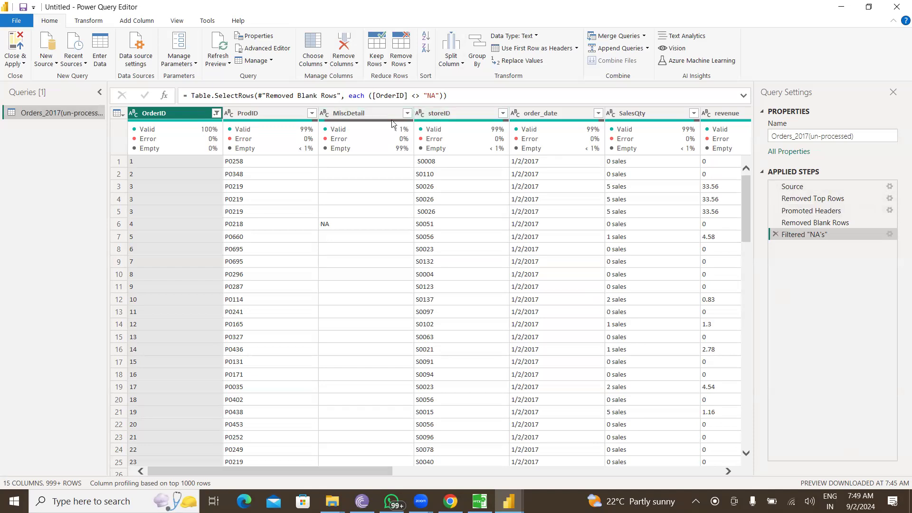
{"action": "mouse_move", "coordinate": [392, 123]}
{"action": "mouse_move", "coordinate": [265, 126]}
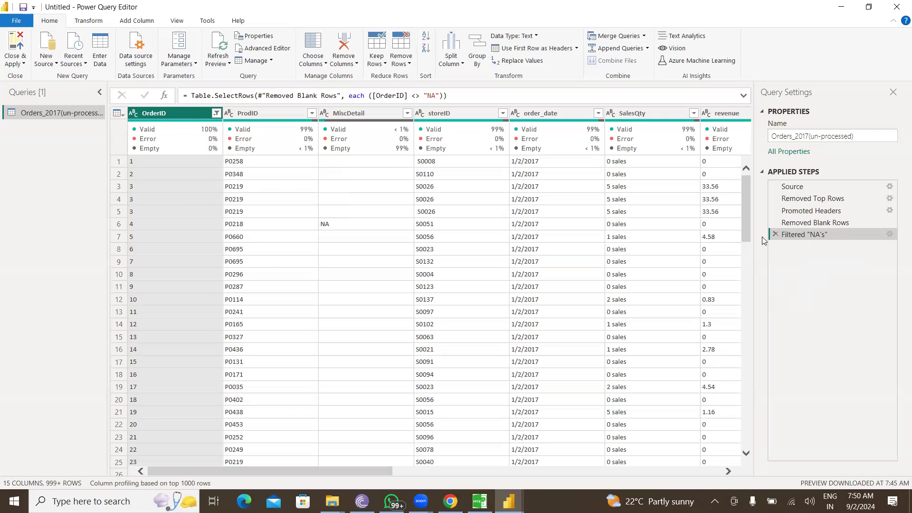
{"action": "mouse_move", "coordinate": [749, 205]}
{"action": "left_mouse_down"}
{"action": "mouse_move", "coordinate": [748, 422]}
{"action": "mouse_move", "coordinate": [749, 201]}
{"action": "left_mouse_up"}
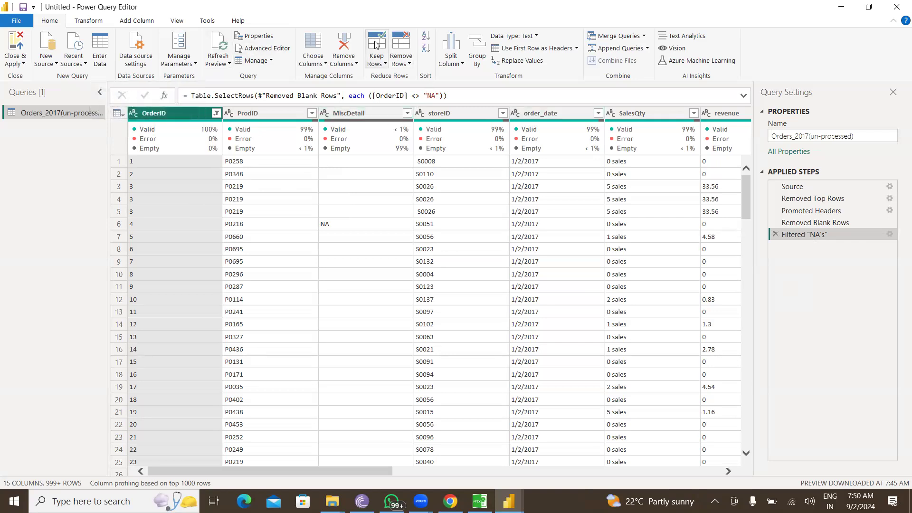
Step: Review the orders table at each applied step, from Source through Removed Blank Rows to Filtered "NA's"
{"action": "left_click", "coordinate": [799, 189]}
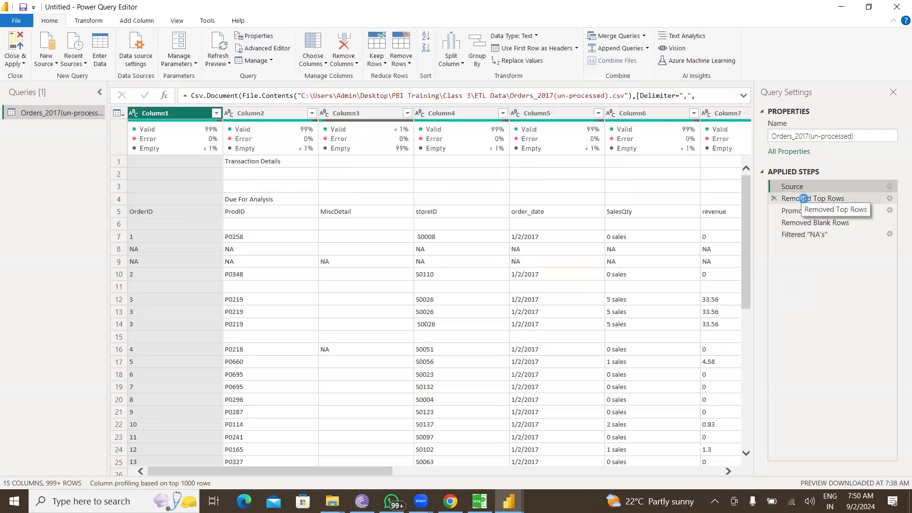
{"action": "left_click", "coordinate": [801, 199]}
{"action": "left_click", "coordinate": [804, 212]}
{"action": "left_click", "coordinate": [803, 223]}
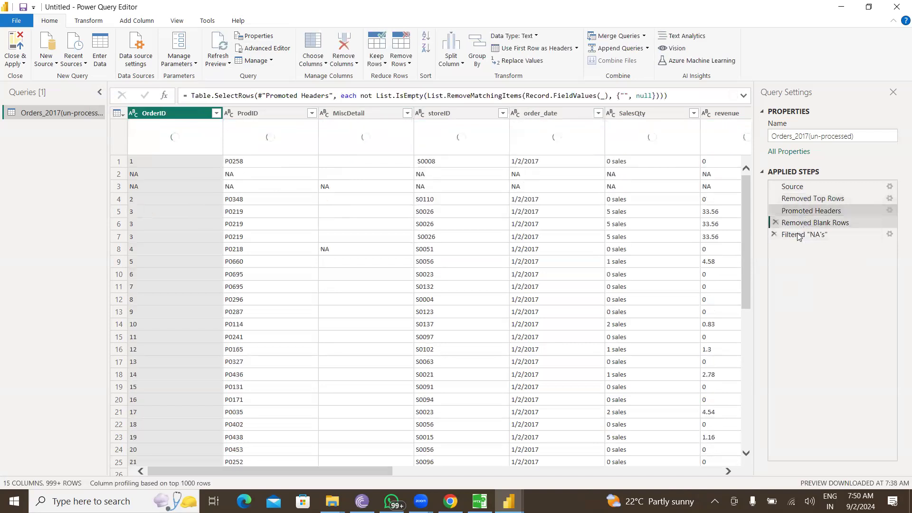
{"action": "left_click", "coordinate": [796, 234]}
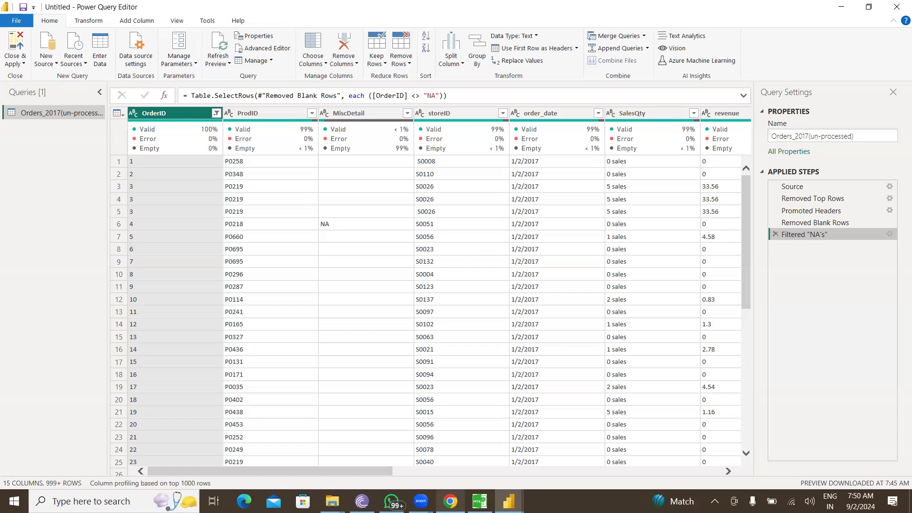
Step: Switch to the untitled Google Sheets spreadsheet and clear the notes in cells B3:J12
{"action": "left_click", "coordinate": [452, 444]}
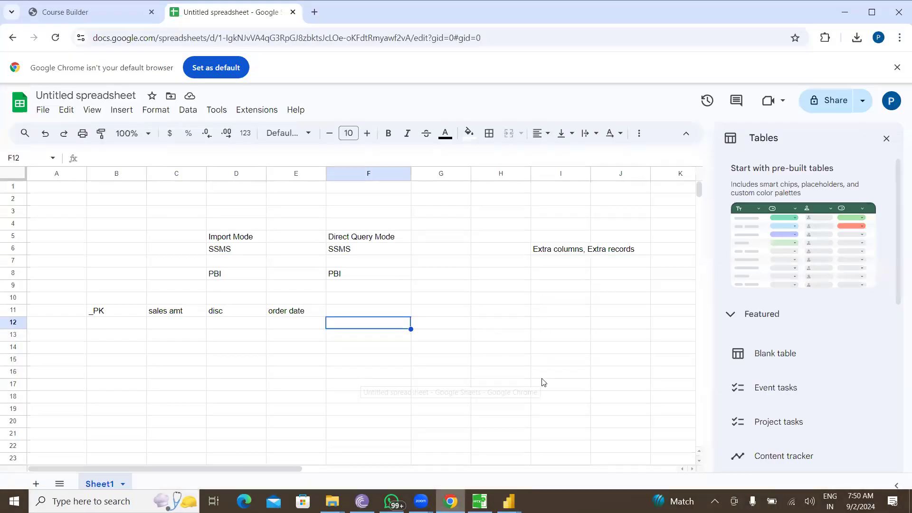
{"action": "left_click_drag", "start_coordinate": [647, 323], "coordinate": [103, 217]}
{"action": "key", "text": "Delete"}
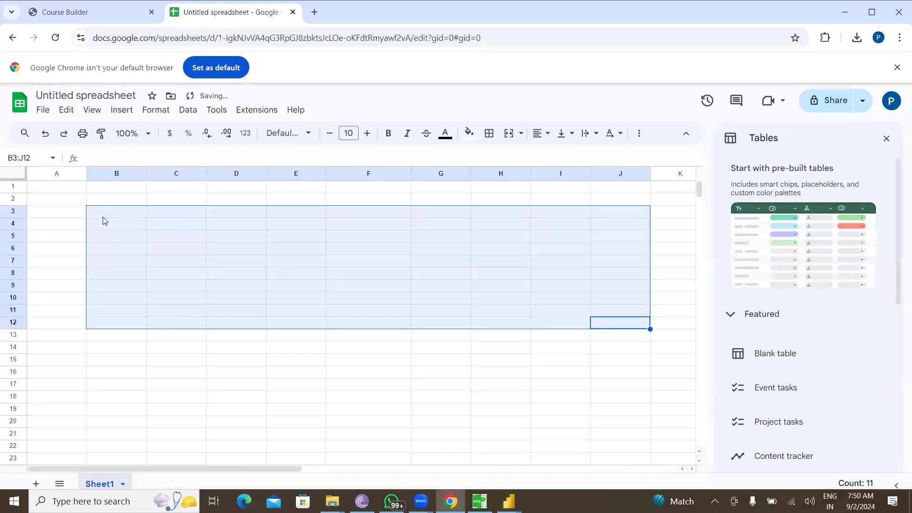
Step: Enter the heading "Bi Project" in cell C4 of the cleared sheet
{"action": "left_click", "coordinate": [124, 229]}
{"action": "left_click", "coordinate": [163, 222]}
{"action": "double_click", "coordinate": [163, 222]}
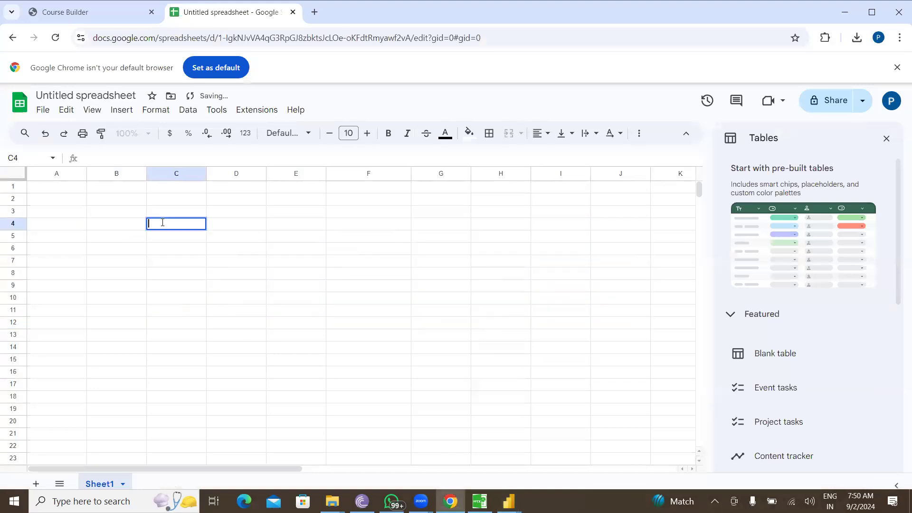
{"action": "type", "text": "Bi Project"}
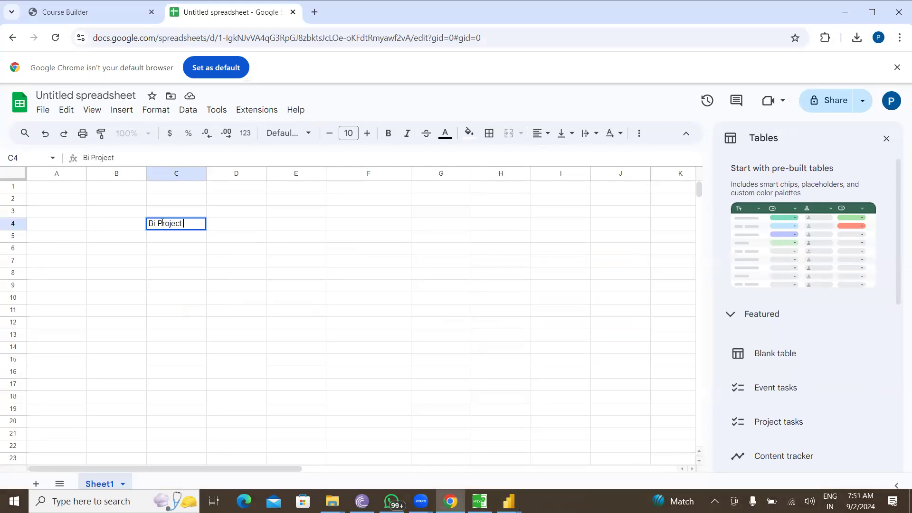
{"action": "left_click", "coordinate": [124, 256]}
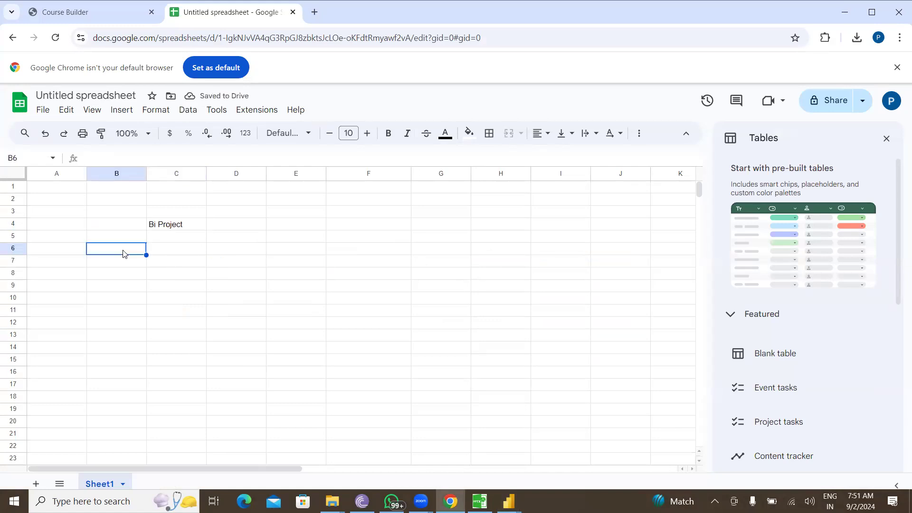
Step: List "Data Engineers" in cell B6 and "ETL Engineers" in cell B7 beneath the project heading
{"action": "double_click", "coordinate": [124, 248]}
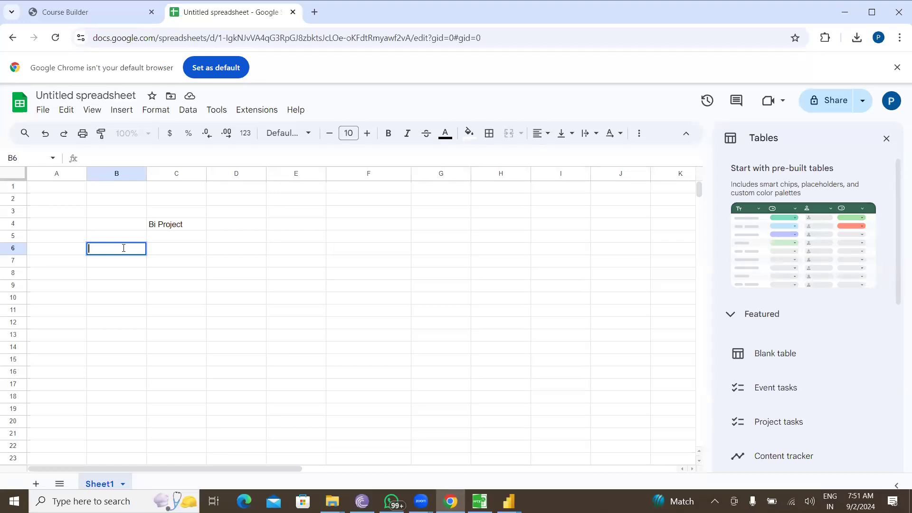
{"action": "type", "text": "Data Engineers"}
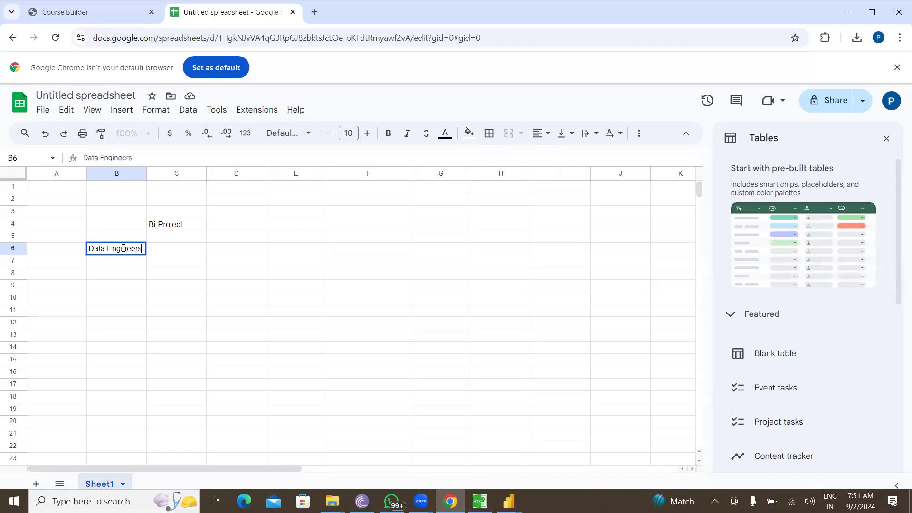
{"action": "double_click", "coordinate": [107, 263]}
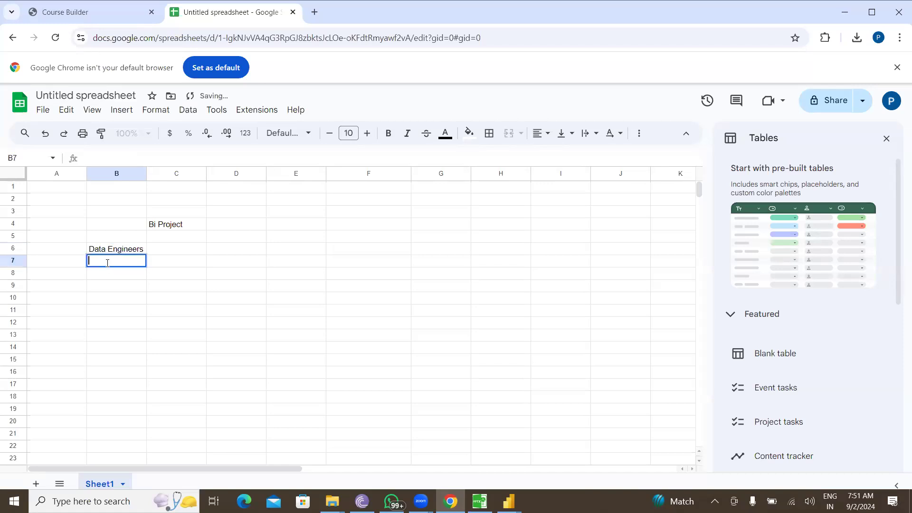
{"action": "type", "text": "ETL Engineers"}
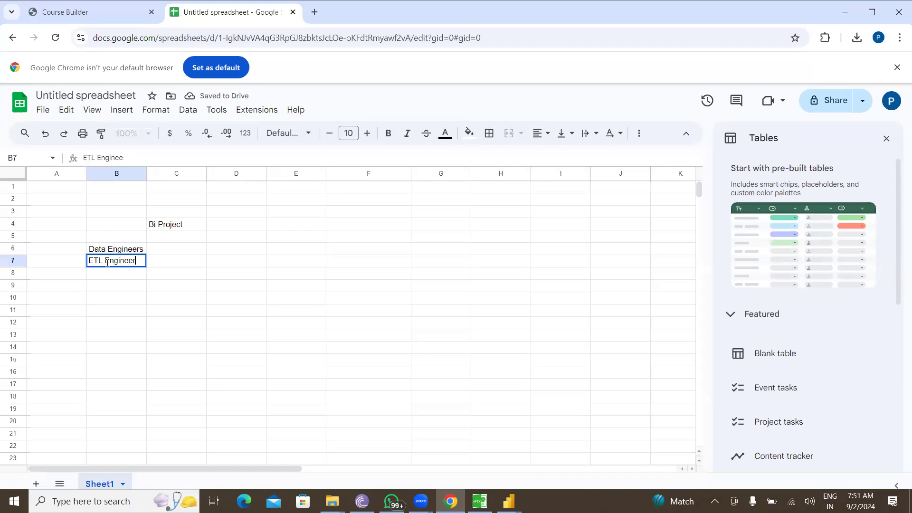
{"action": "left_click", "coordinate": [123, 302]}
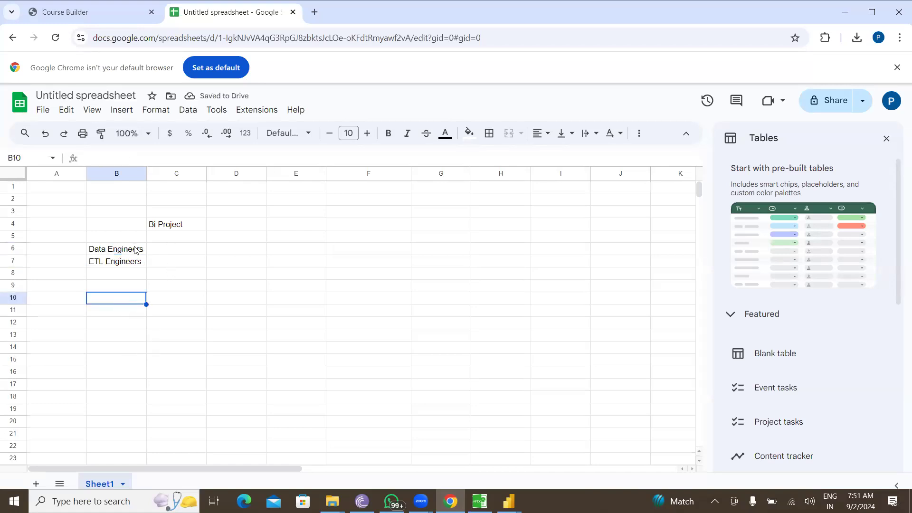
Step: Add the role "Bi Developers" in cell C6, beside Data Engineers
{"action": "left_click", "coordinate": [119, 247]}
{"action": "left_click", "coordinate": [113, 267]}
{"action": "left_click", "coordinate": [181, 248]}
{"action": "double_click", "coordinate": [180, 247]}
{"action": "type", "text": "Bi Developers"}
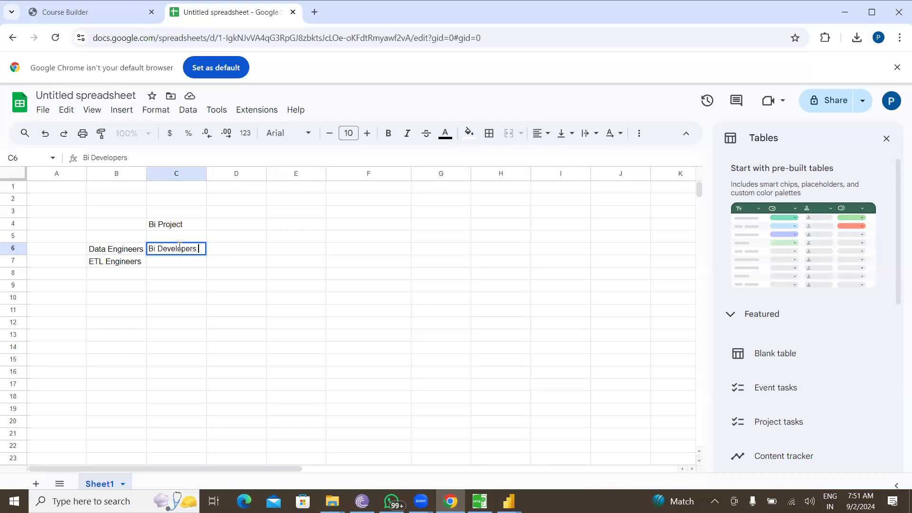
Step: Enter "Database Admins" in cell A4 and widen column A so the whole text fits
{"action": "double_click", "coordinate": [50, 223]}
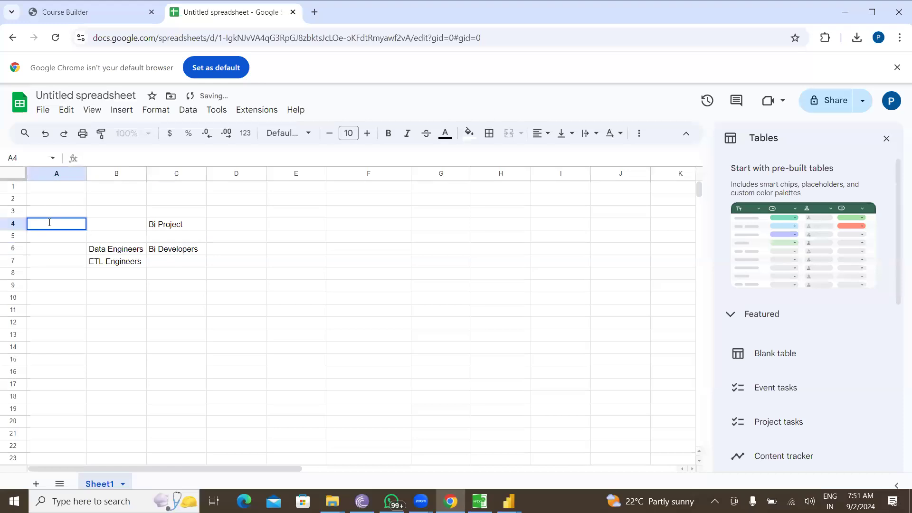
{"action": "type", "text": "Databa"}
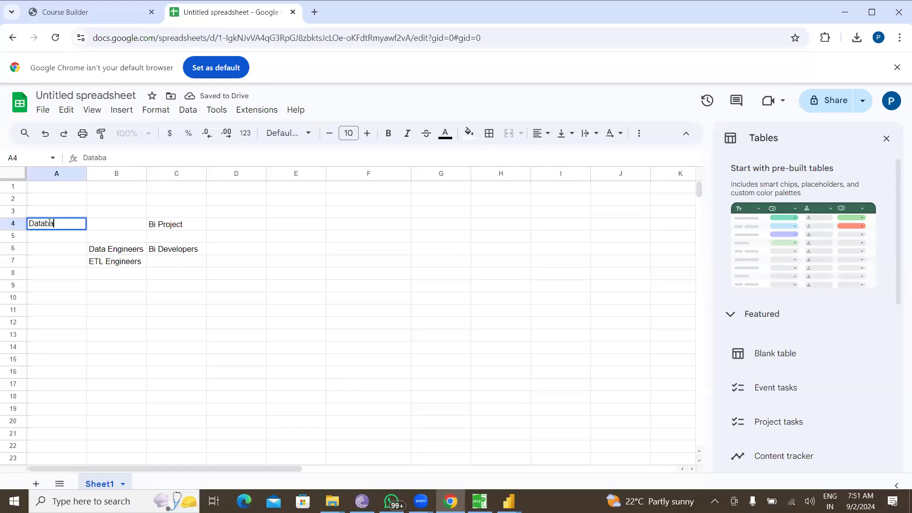
{"action": "type", "text": "se Admins"}
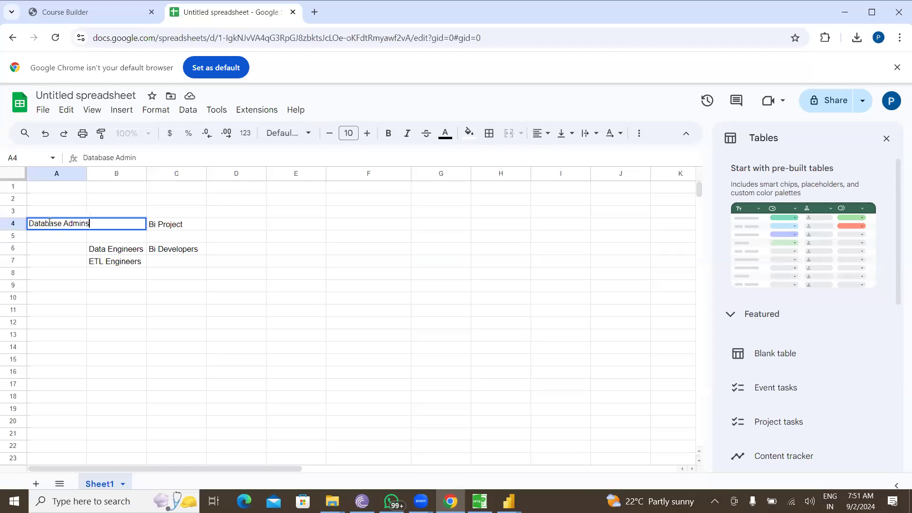
{"action": "left_click", "coordinate": [45, 298]}
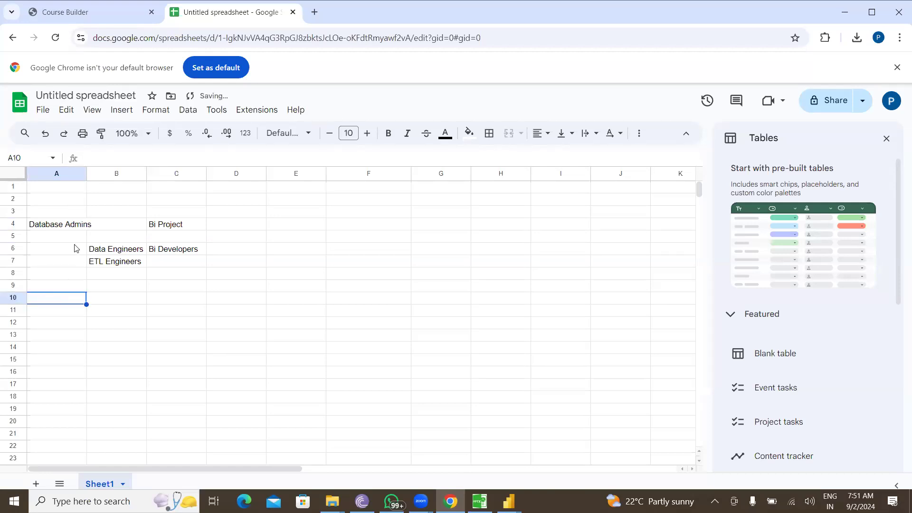
{"action": "left_click_drag", "start_coordinate": [85, 174], "coordinate": [99, 173]}
{"action": "left_click", "coordinate": [83, 320]}
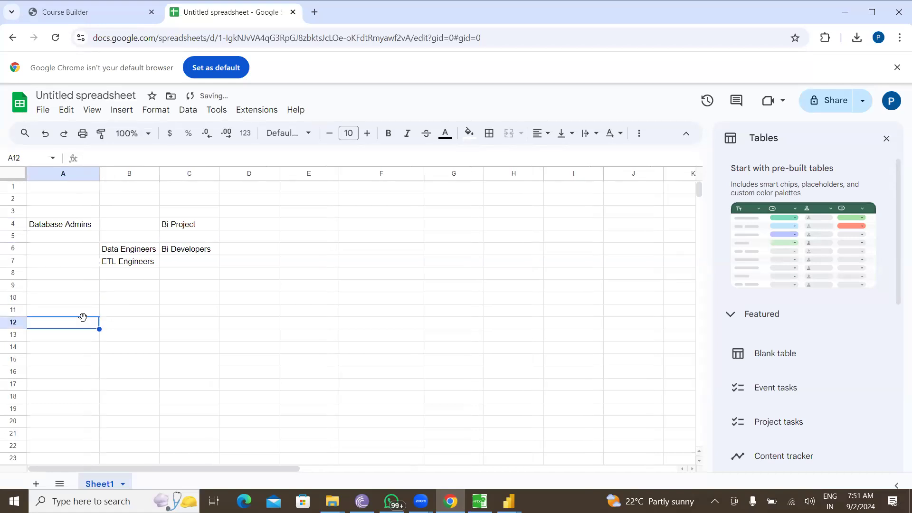
Step: Add the role "QC" in cell D6, beside Bi Developers
{"action": "left_click", "coordinate": [81, 229]}
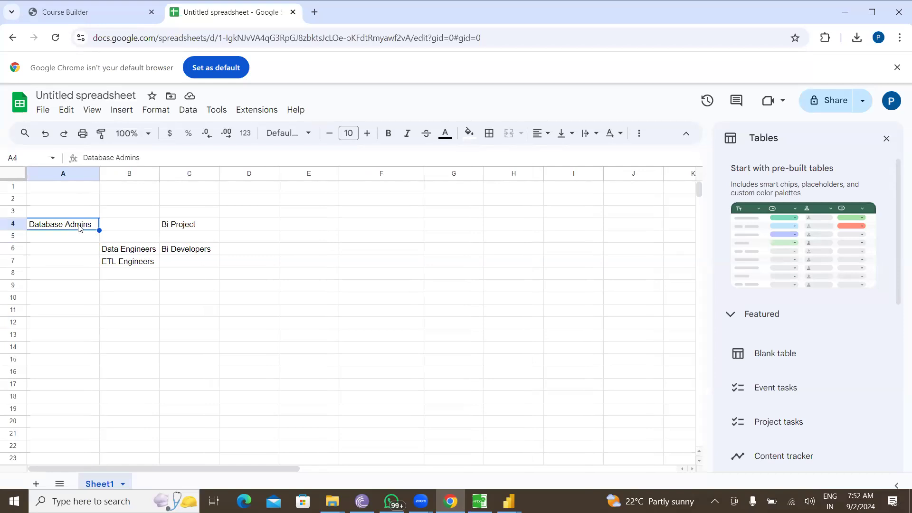
{"action": "left_click", "coordinate": [142, 254]}
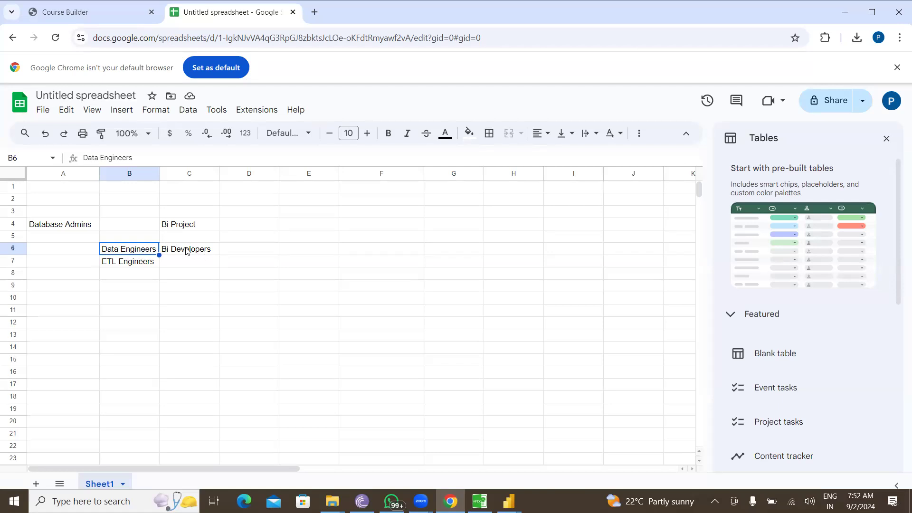
{"action": "left_click", "coordinate": [266, 251]}
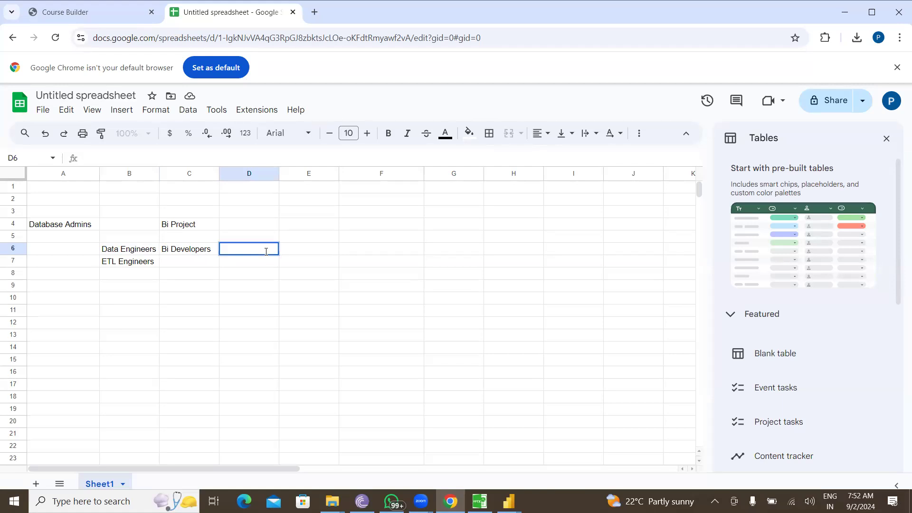
{"action": "type", "text": "QA"}
{"action": "key", "text": "BackSpace"}
{"action": "type", "text": "C"}
{"action": "left_click", "coordinate": [239, 300]}
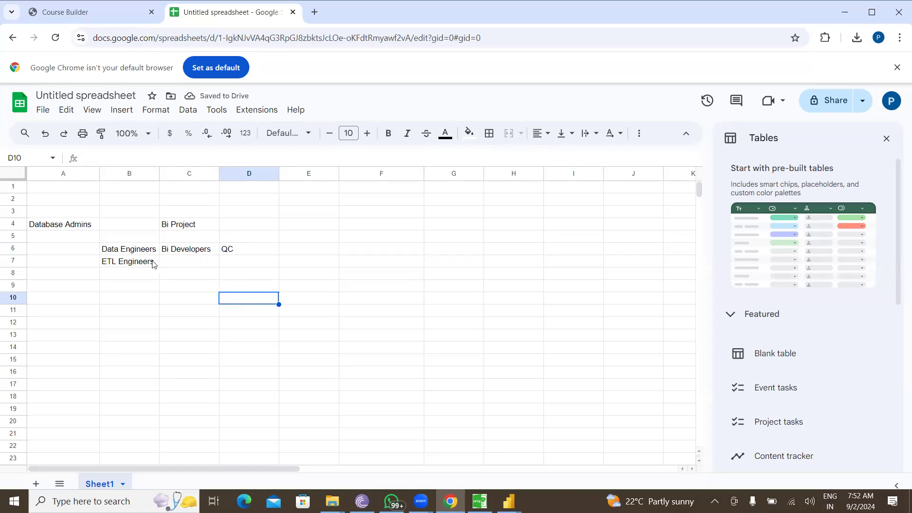
Step: Enter "BAs" in cell B12 and "DAs" in cell C12 below the other project roles
{"action": "double_click", "coordinate": [131, 323]}
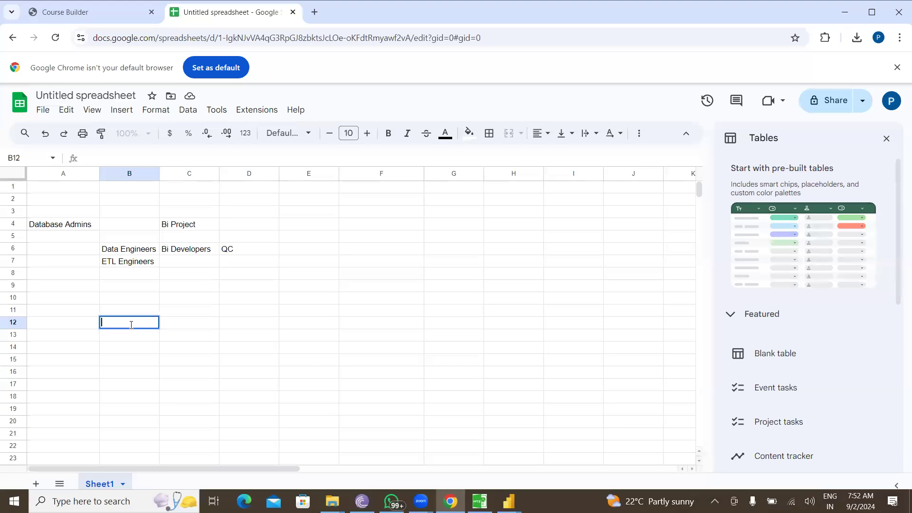
{"action": "type", "text": "BAs"}
{"action": "left_click", "coordinate": [183, 327]}
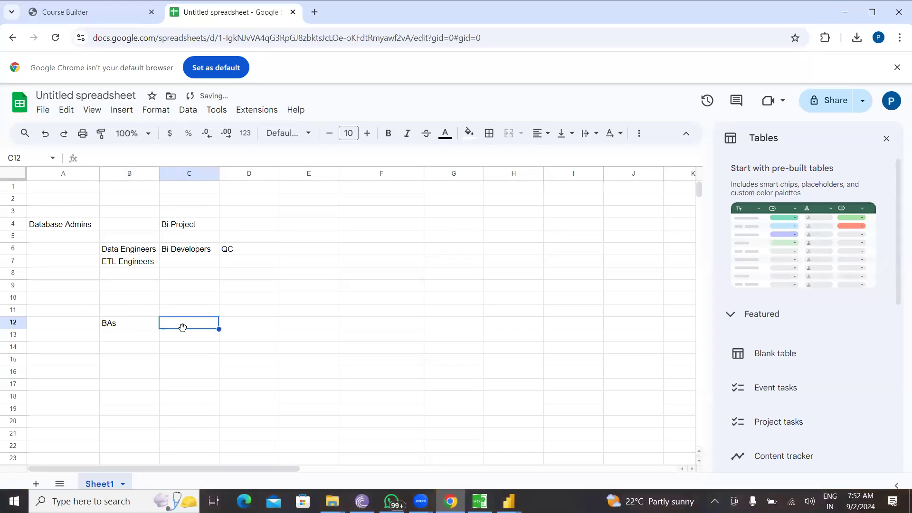
{"action": "double_click", "coordinate": [184, 323]}
{"action": "type", "text": "DAs"}
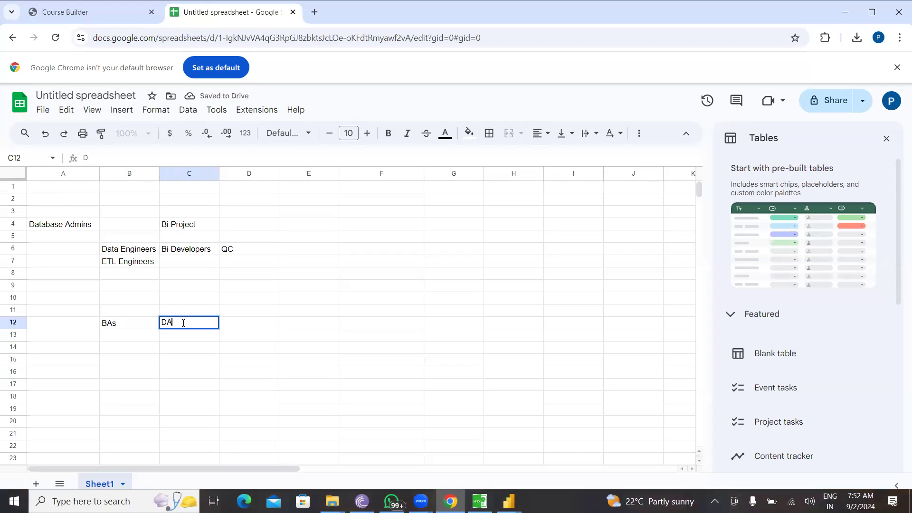
{"action": "left_click", "coordinate": [138, 362]}
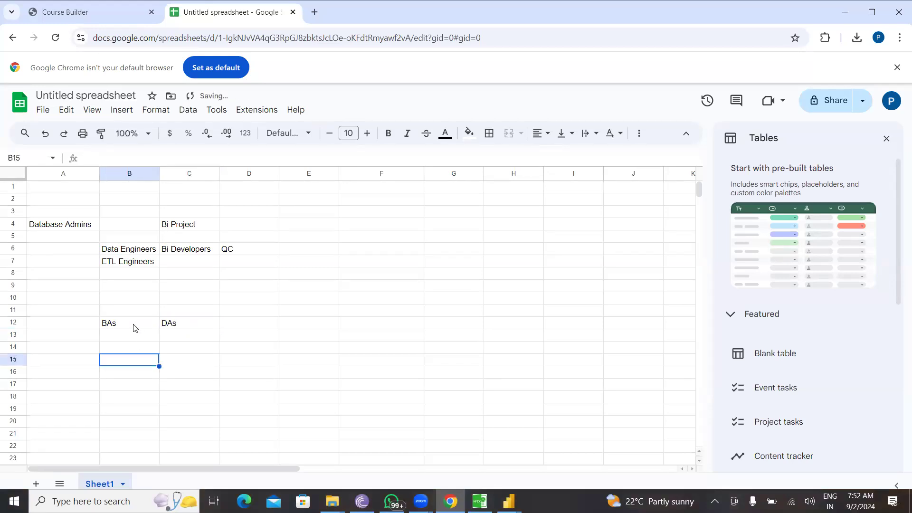
Step: Go over the BI project roles in the sheet, from Database Admins, engineers, developers and QC to BAs and DAs
{"action": "left_click", "coordinate": [173, 326]}
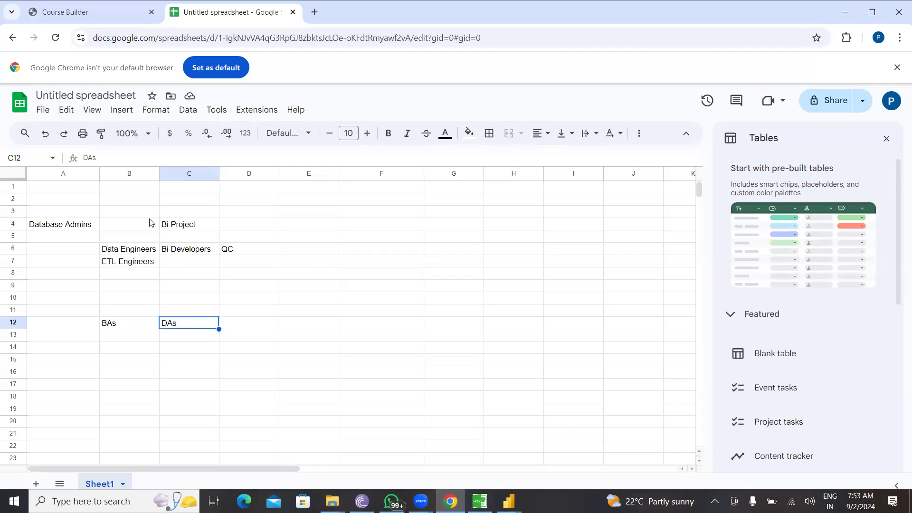
{"action": "left_click", "coordinate": [117, 327]}
{"action": "left_click", "coordinate": [177, 326]}
{"action": "left_click", "coordinate": [120, 327]}
{"action": "left_click", "coordinate": [175, 324]}
{"action": "left_click", "coordinate": [72, 226]}
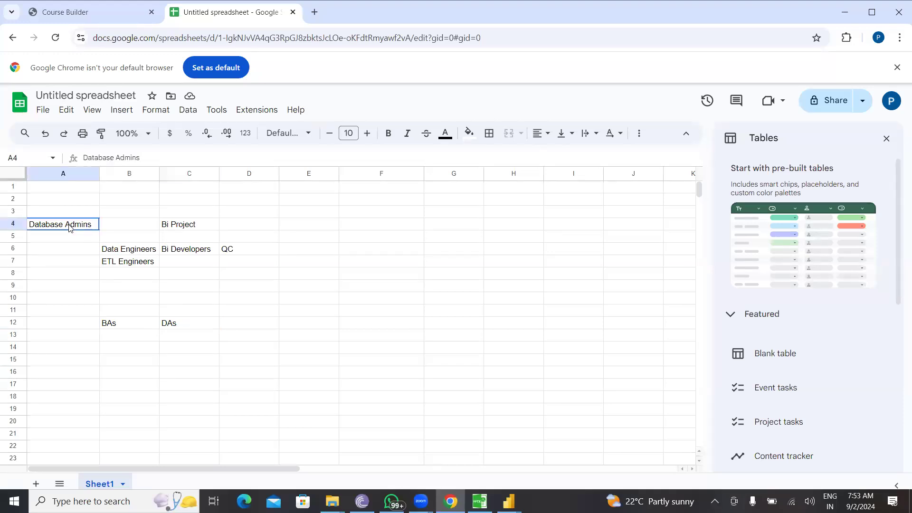
{"action": "left_click", "coordinate": [117, 253]}
{"action": "left_click", "coordinate": [188, 256]}
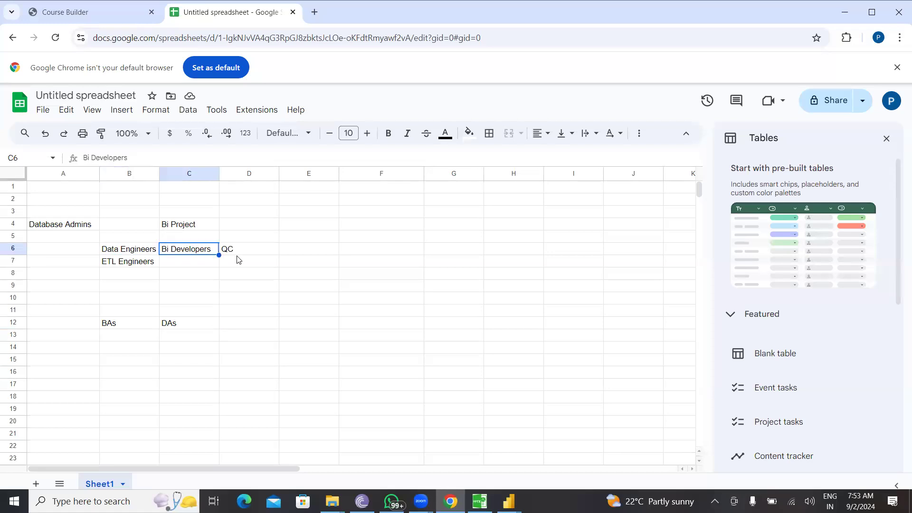
{"action": "left_click", "coordinate": [238, 255]}
{"action": "left_click", "coordinate": [120, 329]}
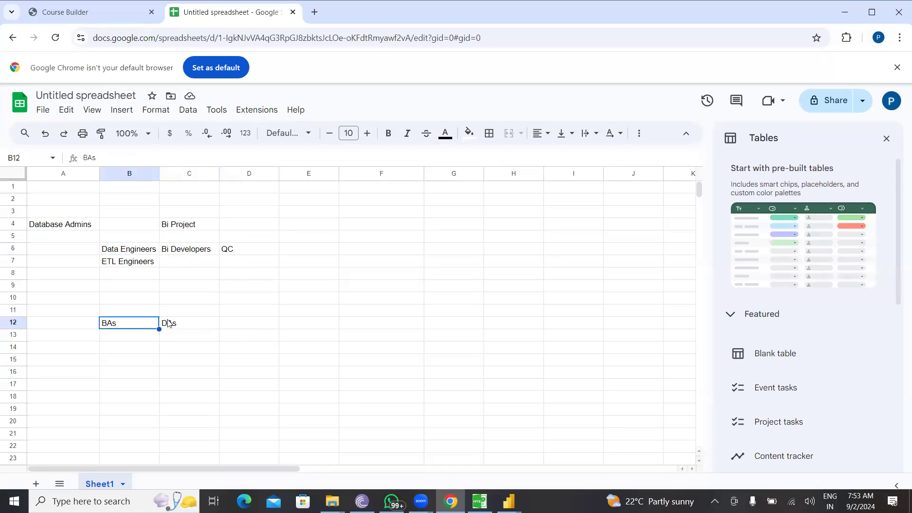
{"action": "left_click", "coordinate": [197, 323]}
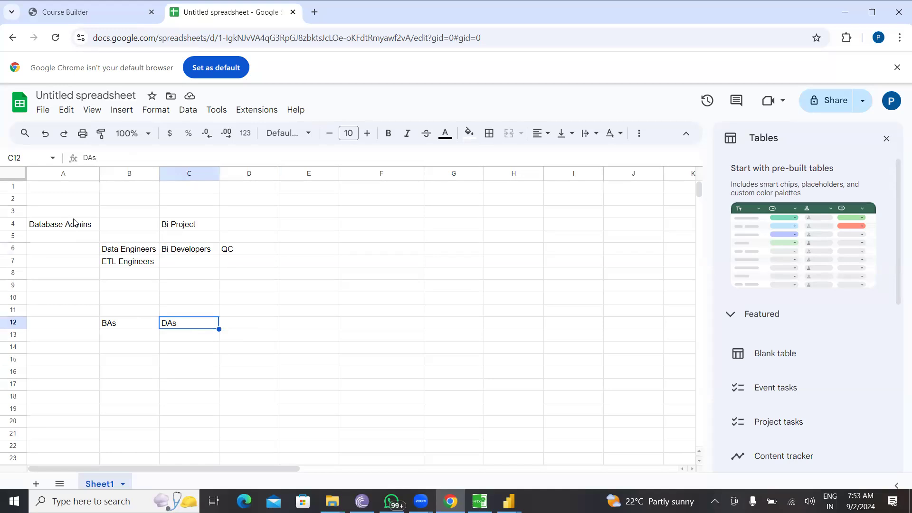
{"action": "left_click", "coordinate": [122, 326]}
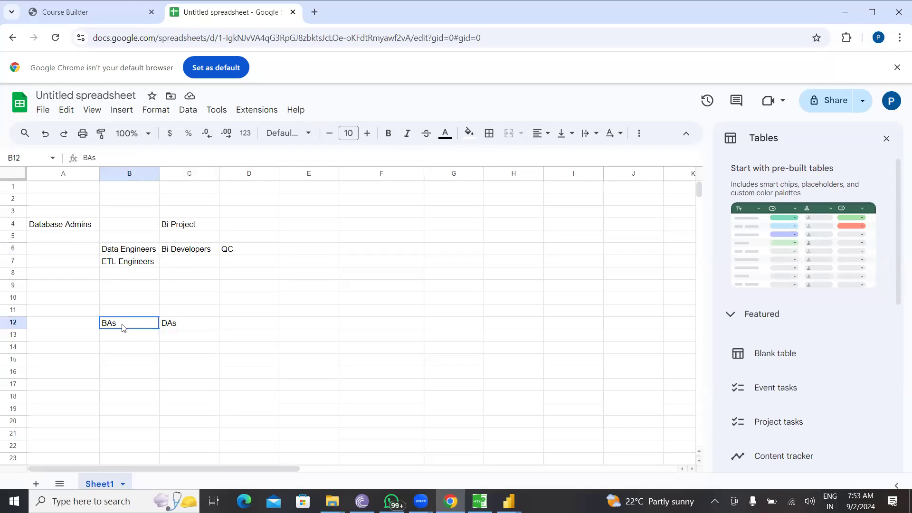
{"action": "left_click", "coordinate": [367, 252]}
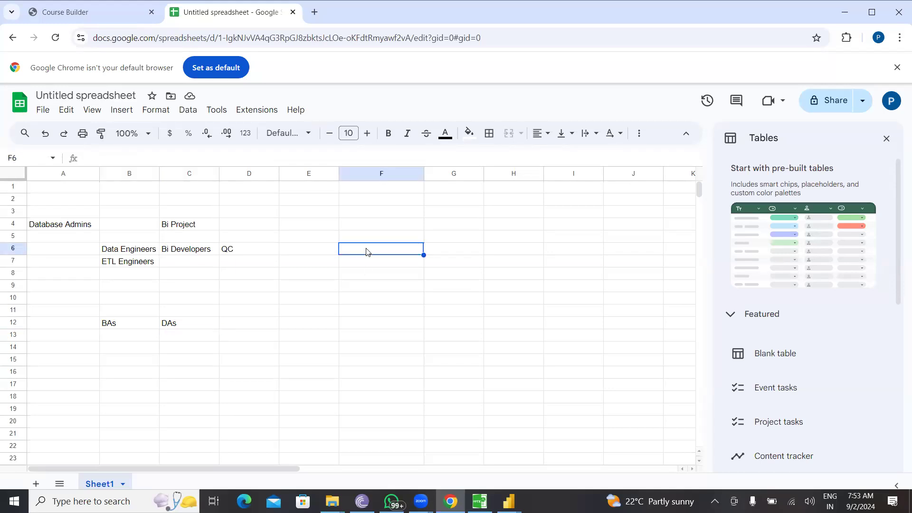
{"action": "left_click", "coordinate": [112, 326]}
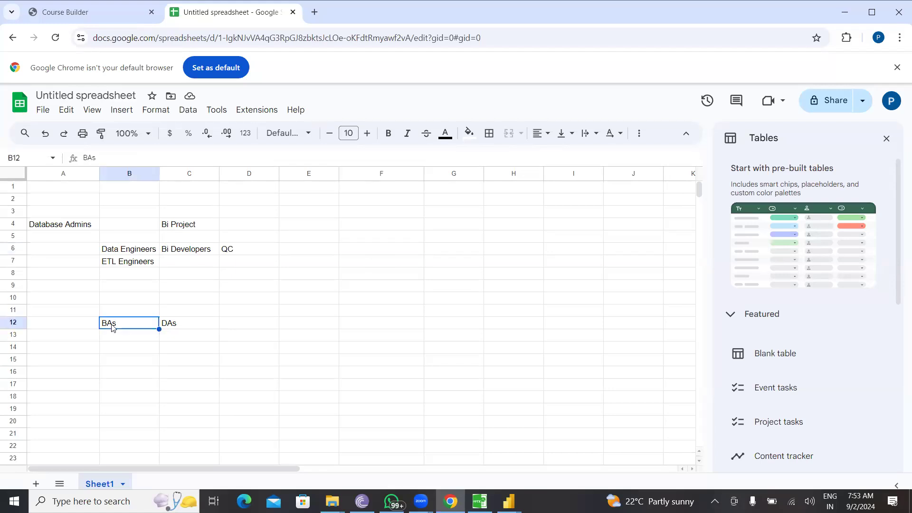
Step: Examine the BAs and DAs entries in relation to ETL Engineers and Bi Developers in the BI project outline
{"action": "left_click", "coordinate": [128, 264]}
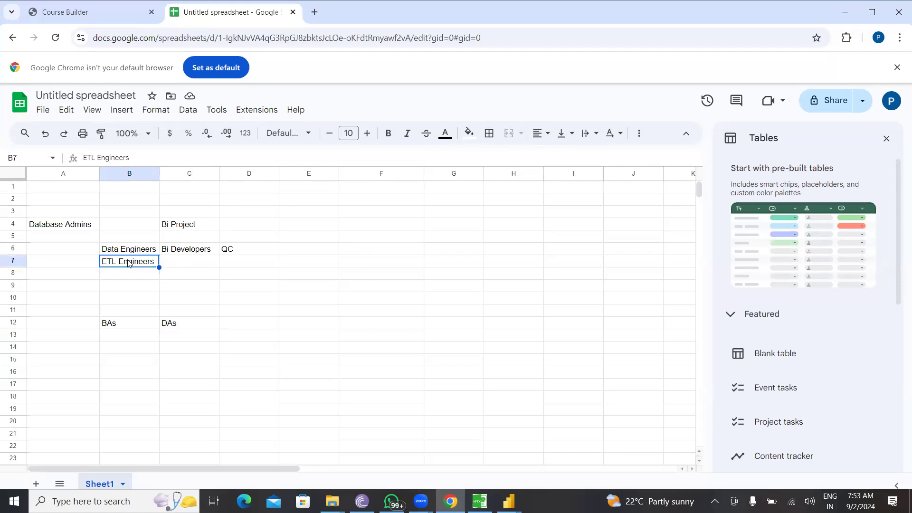
{"action": "left_click", "coordinate": [131, 323]}
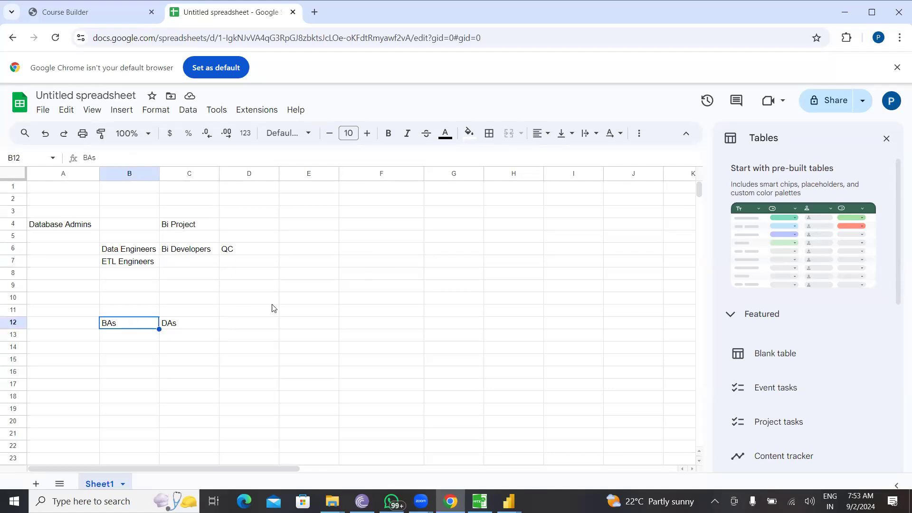
{"action": "left_click", "coordinate": [372, 255]}
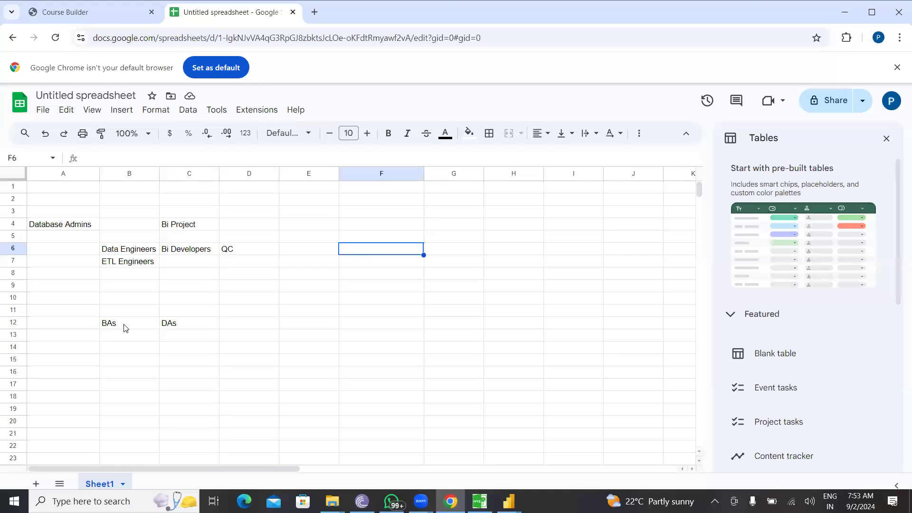
{"action": "left_click", "coordinate": [138, 325]}
{"action": "left_click", "coordinate": [174, 323]}
{"action": "left_click", "coordinate": [138, 324]}
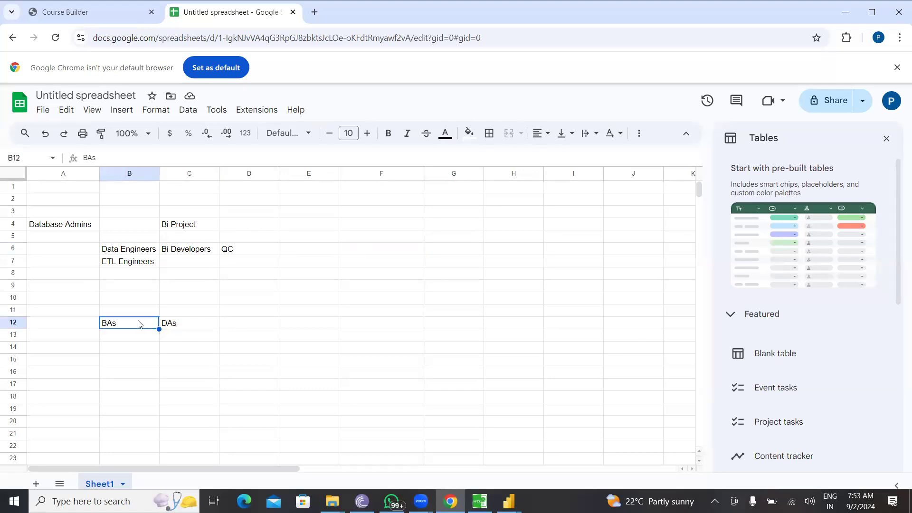
{"action": "left_click", "coordinate": [185, 252]}
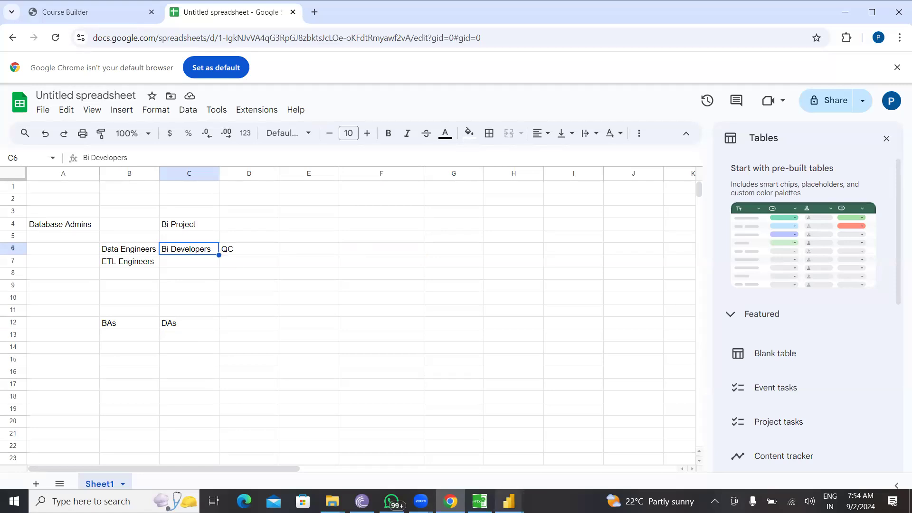
{"action": "left_click", "coordinate": [249, 315]}
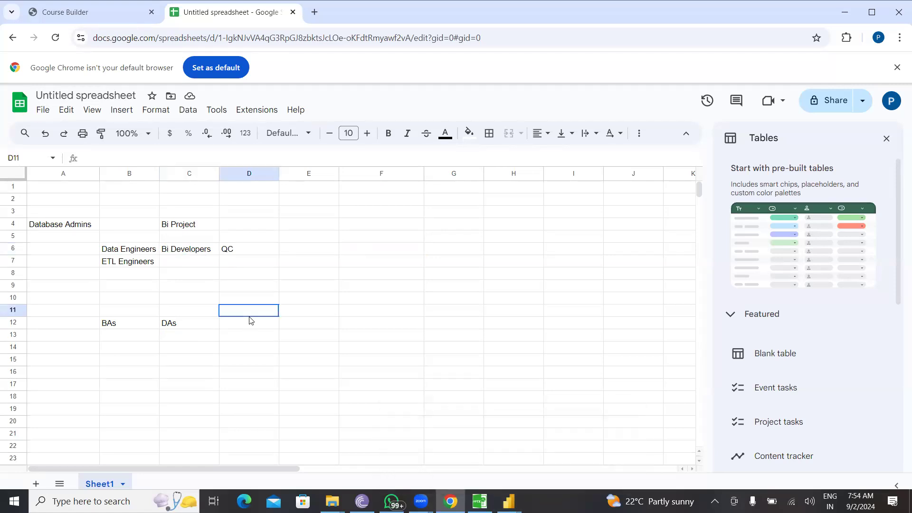
Step: Enter "ETL" in cell F5, to the side of the project roles, and keep that cell selected
{"action": "double_click", "coordinate": [350, 236]}
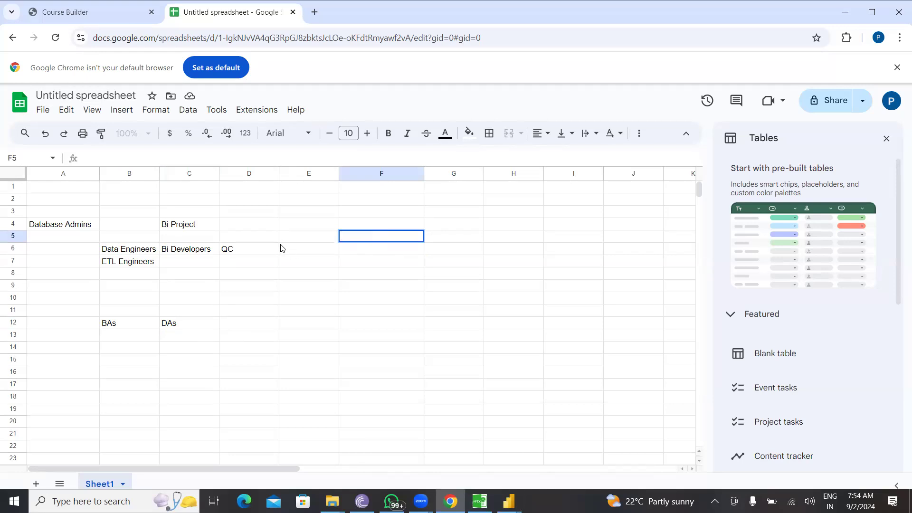
{"action": "double_click", "coordinate": [137, 262]}
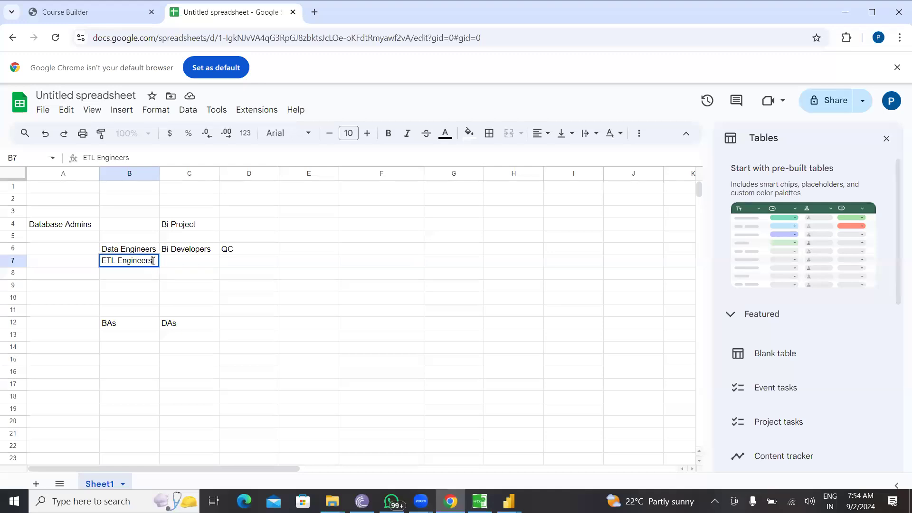
{"action": "double_click", "coordinate": [368, 236]}
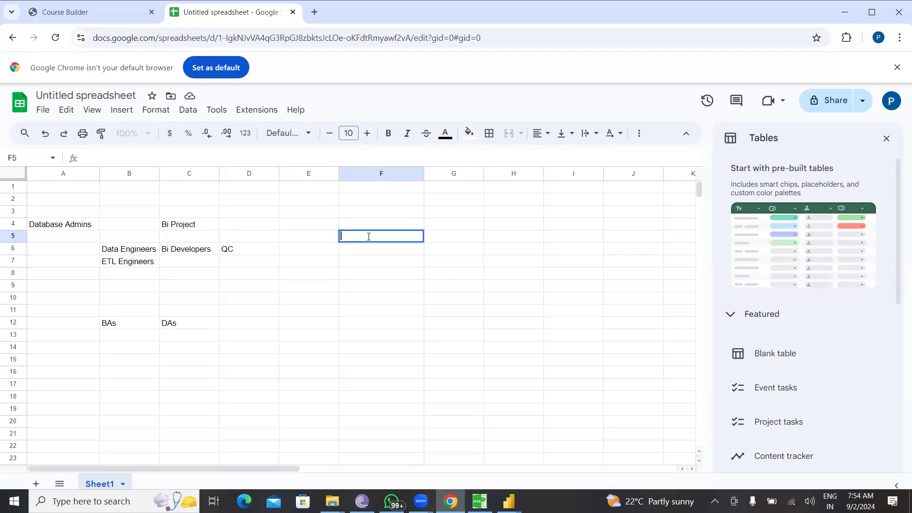
{"action": "type", "text": "ETL"}
{"action": "left_click", "coordinate": [454, 322]}
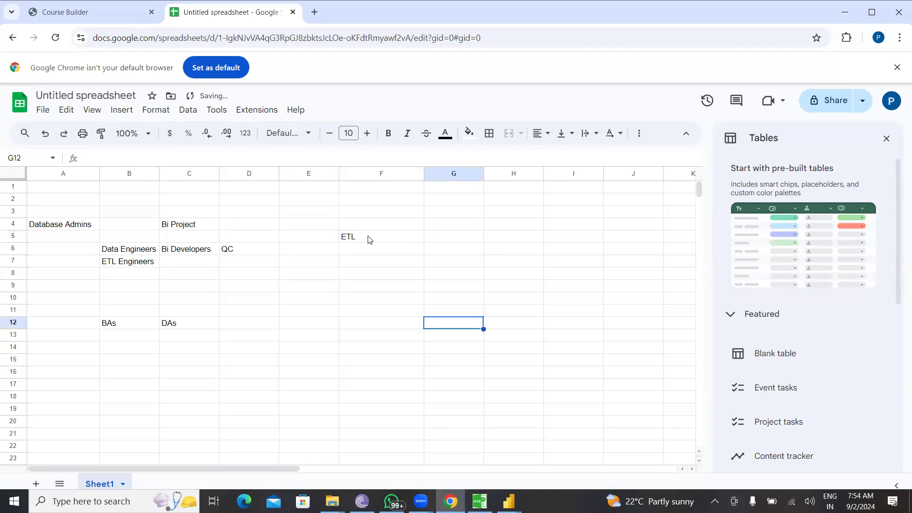
{"action": "left_click", "coordinate": [349, 238]}
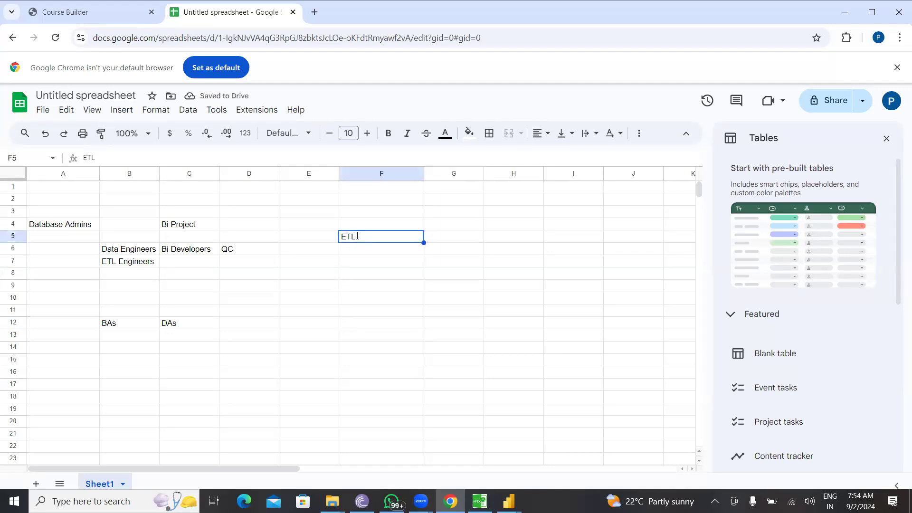
{"action": "left_click", "coordinate": [365, 327]}
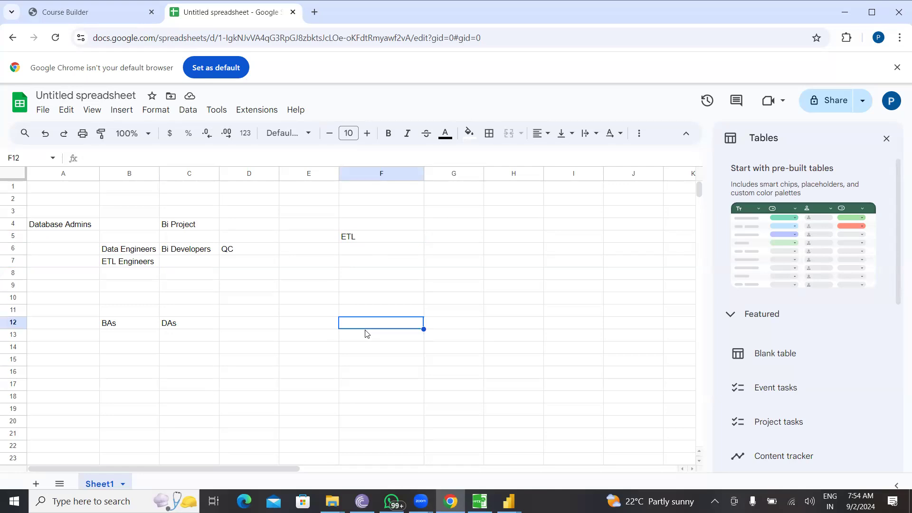
{"action": "left_click", "coordinate": [355, 239]}
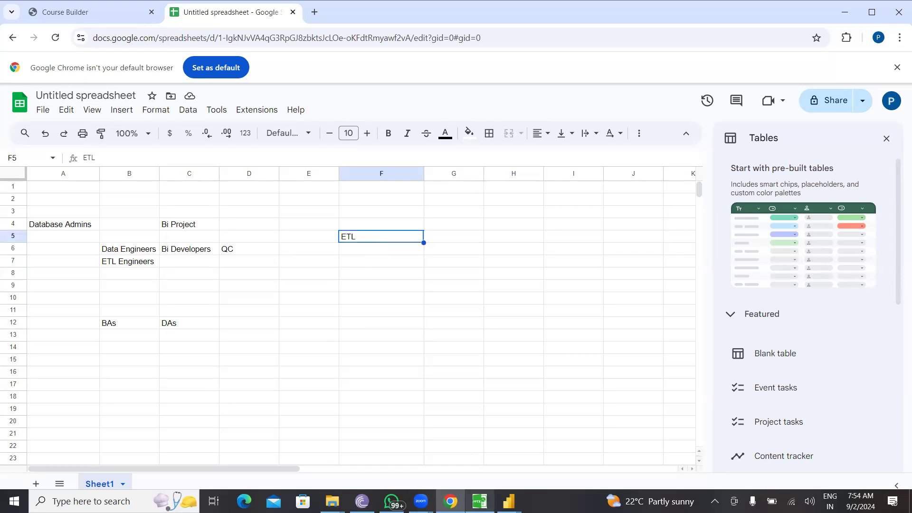
Step: Switch to Power Query Editor and go through the applied steps from Removed Top Rows to Filtered "NA's"
{"action": "left_click", "coordinate": [533, 481]}
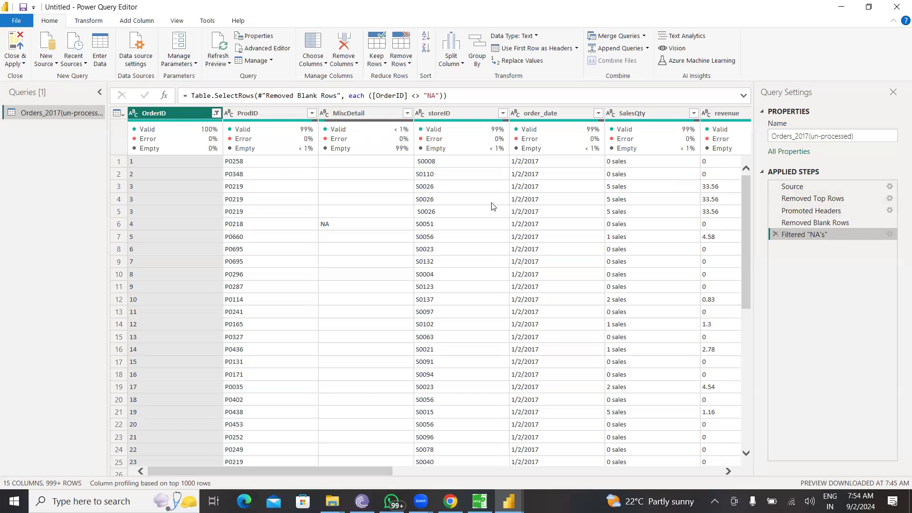
{"action": "left_click", "coordinate": [450, 501]}
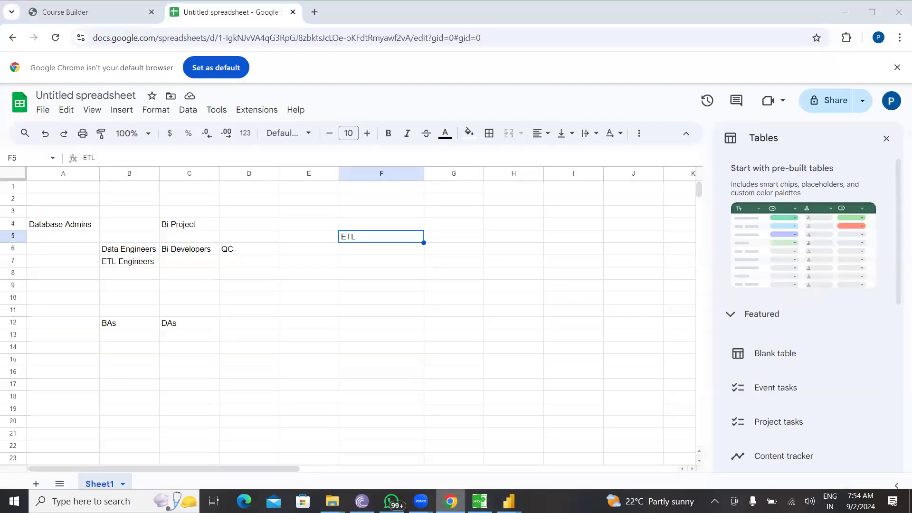
{"action": "left_click", "coordinate": [451, 501]}
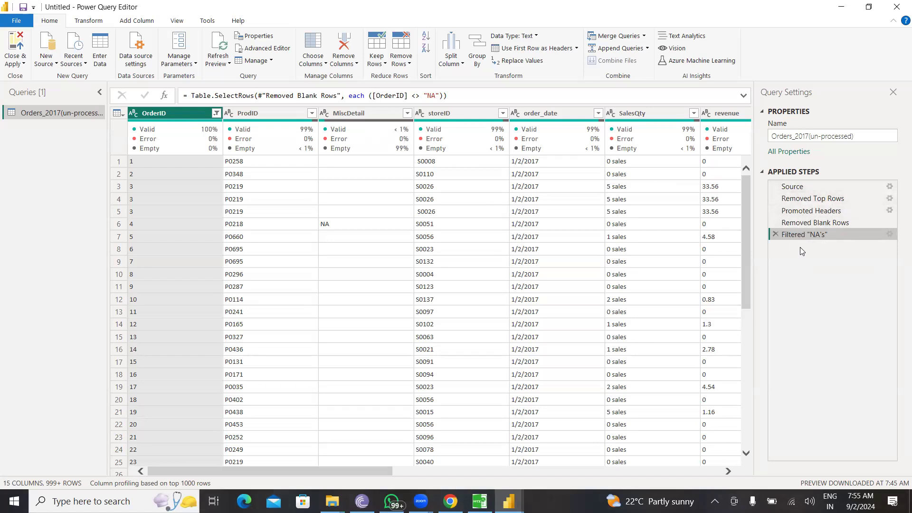
{"action": "left_click", "coordinate": [806, 210]}
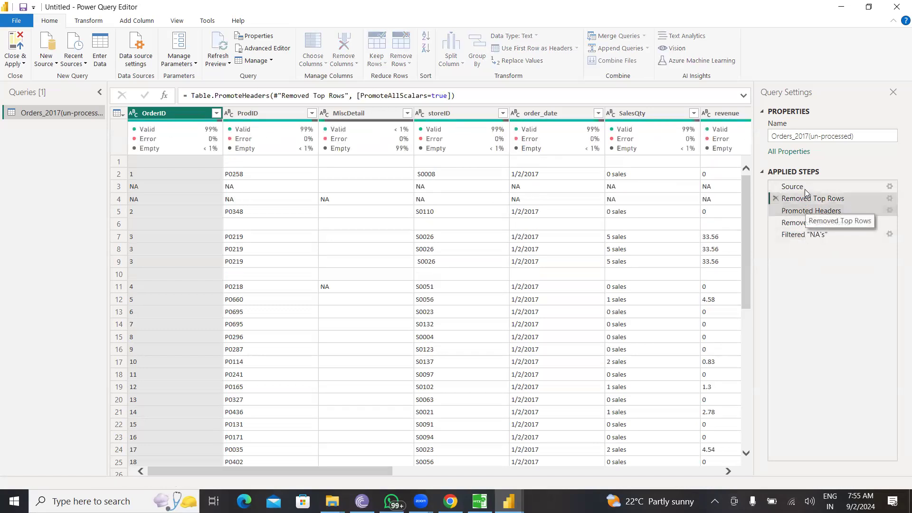
{"action": "left_click", "coordinate": [806, 199]}
{"action": "key", "text": "Up"}
{"action": "left_click", "coordinate": [806, 200]}
{"action": "left_click", "coordinate": [806, 210]}
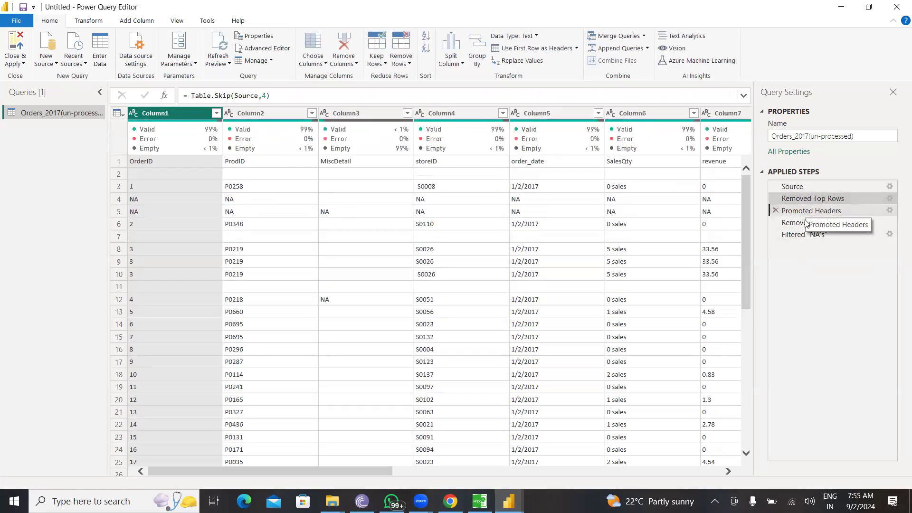
{"action": "left_click", "coordinate": [806, 223]}
{"action": "left_click", "coordinate": [806, 235]}
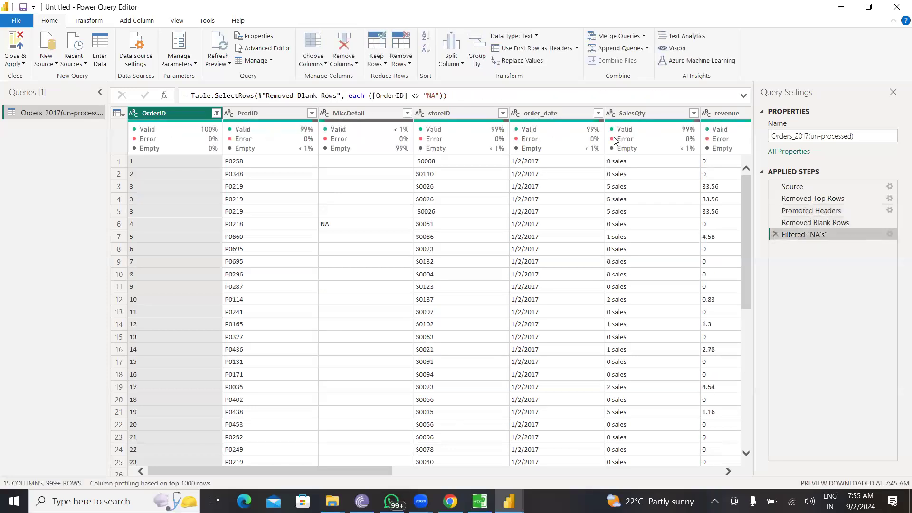
Step: Compare the raw CSV data at the Source step with the table at the Filtered "NA's" step
{"action": "left_click", "coordinate": [453, 93]}
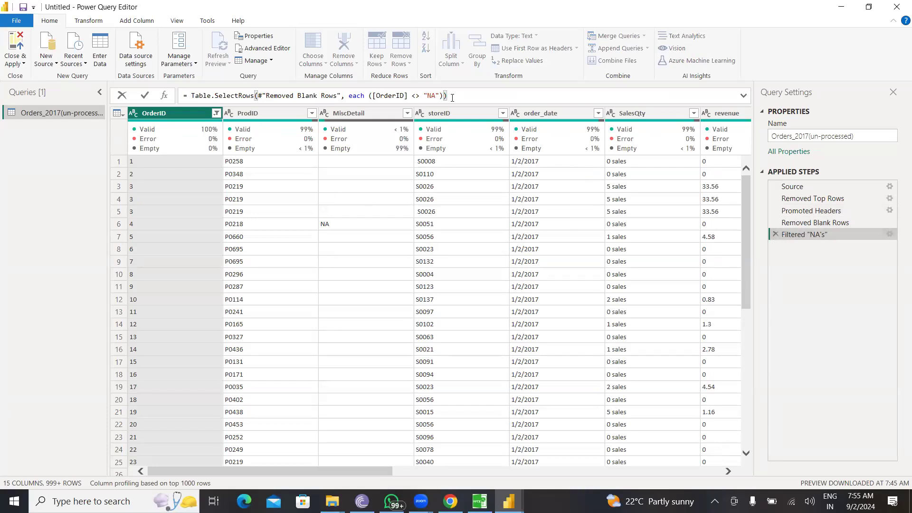
{"action": "left_click", "coordinate": [450, 501]}
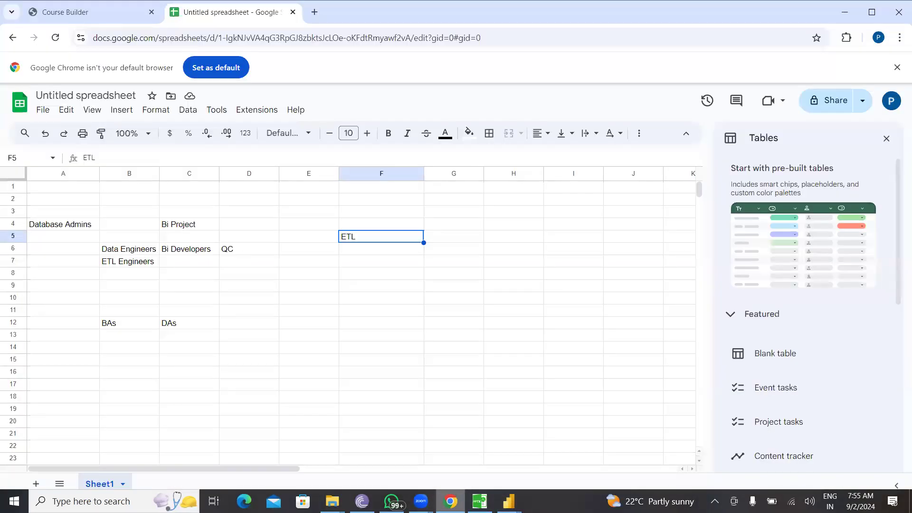
{"action": "key", "text": "alt+Tab"}
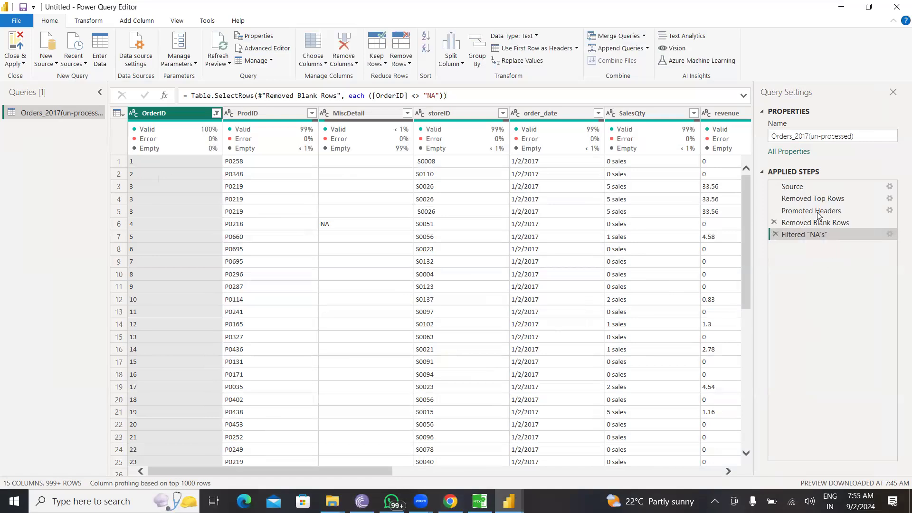
{"action": "left_click", "coordinate": [805, 189]}
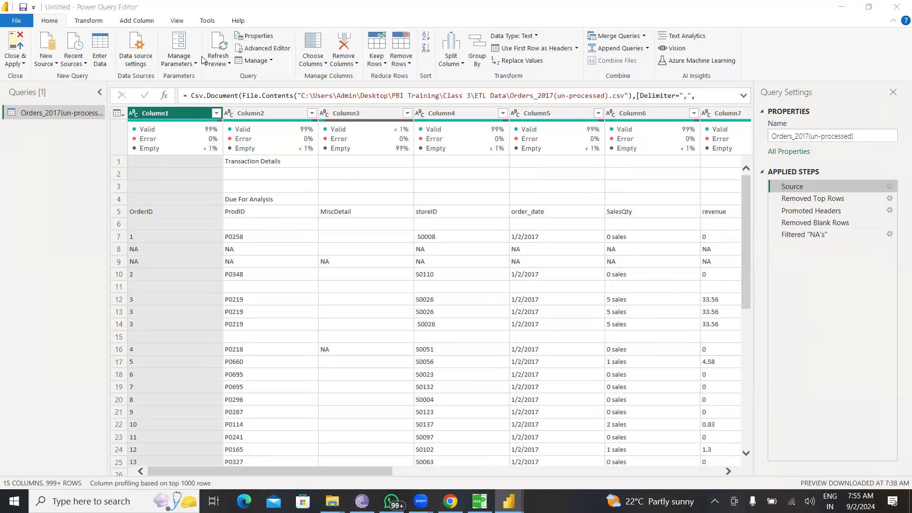
{"action": "left_click", "coordinate": [824, 235]}
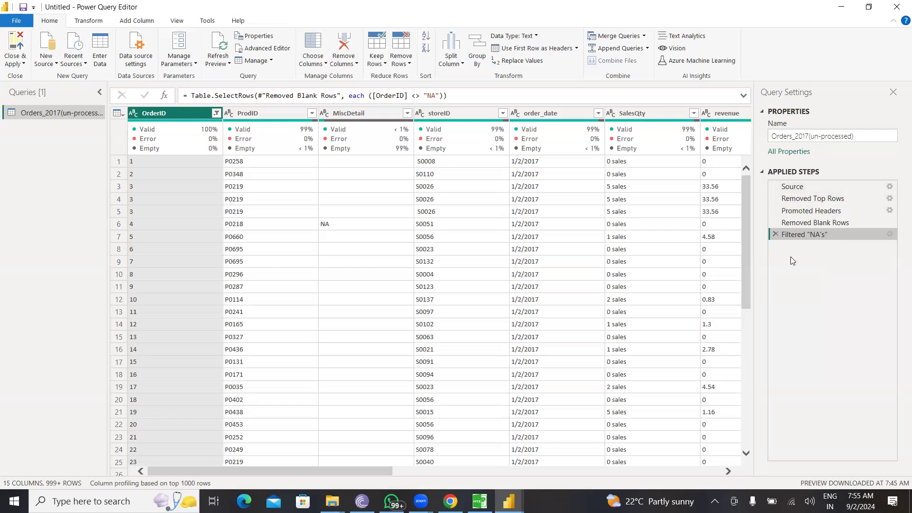
{"action": "left_click_drag", "start_coordinate": [744, 275], "coordinate": [747, 212]}
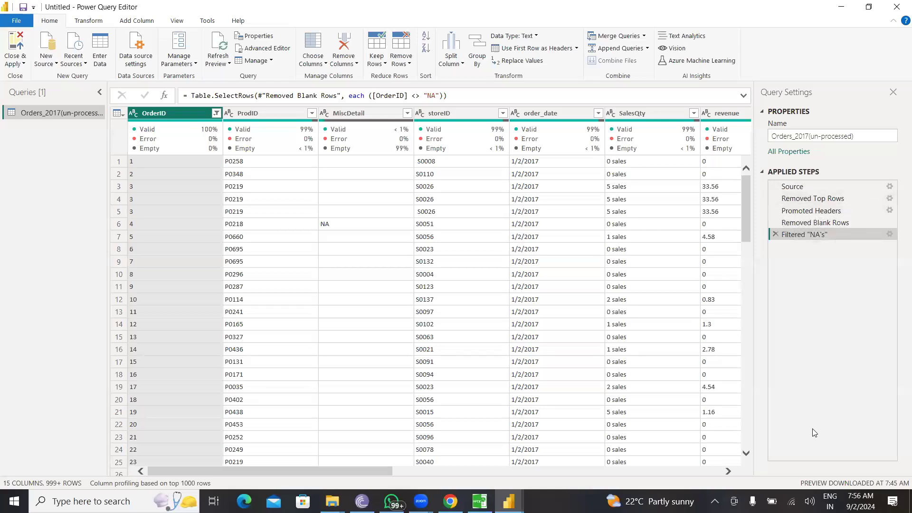
{"action": "left_click", "coordinate": [746, 453]}
{"action": "left_click", "coordinate": [746, 454]}
{"action": "left_click", "coordinate": [746, 453]}
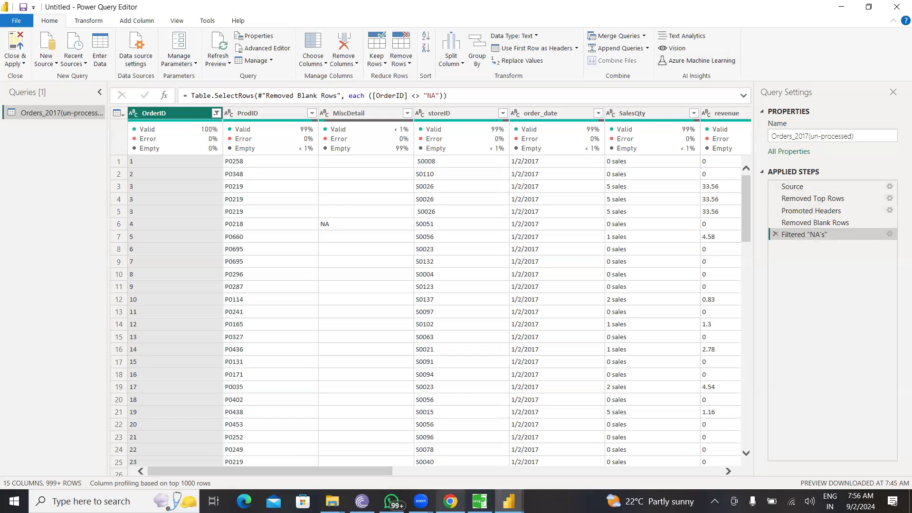
{"action": "mouse_move", "coordinate": [450, 501]}
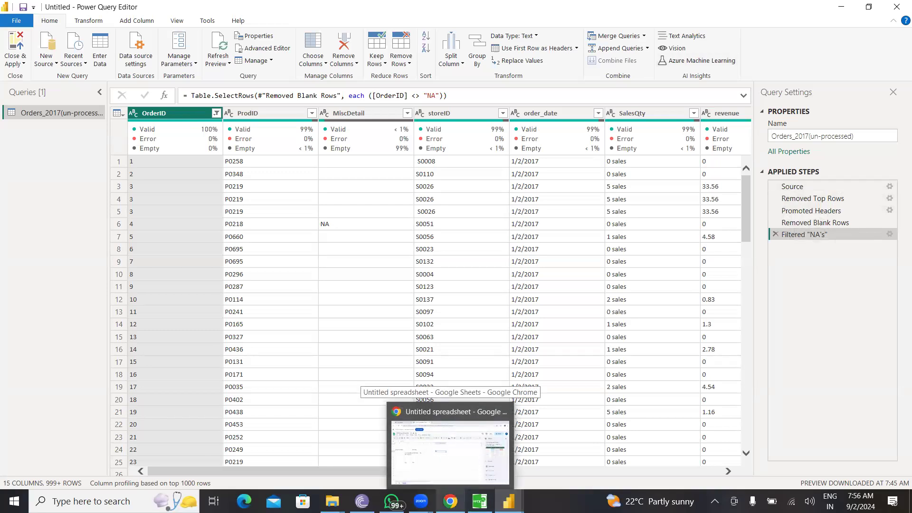
{"action": "mouse_move", "coordinate": [479, 501]}
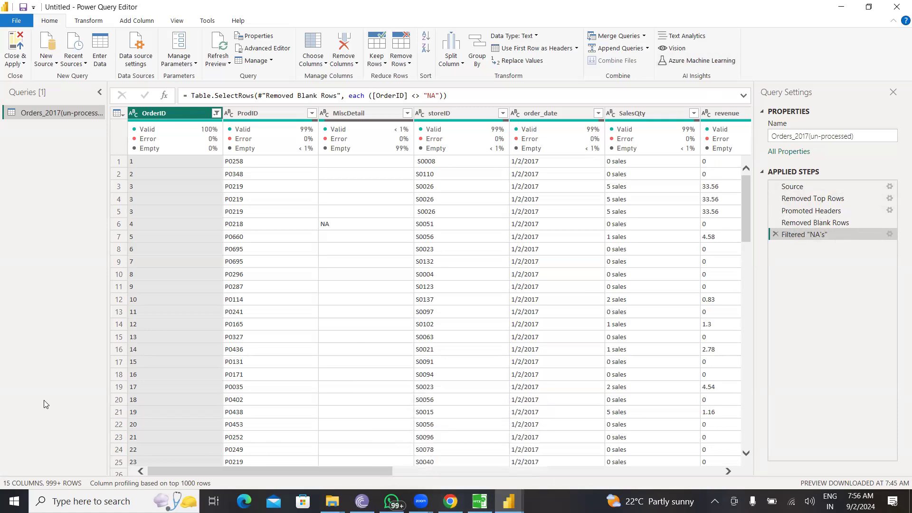
{"action": "left_click_drag", "start_coordinate": [289, 471], "coordinate": [203, 471]}
Step: Load the complete list of filter values for the MiscDetail column and close it without filtering
{"action": "left_click", "coordinate": [407, 114]}
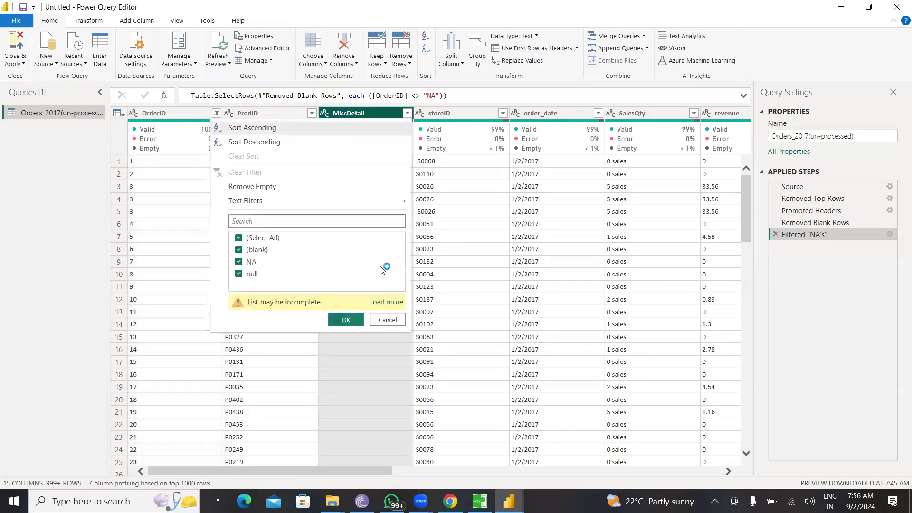
{"action": "left_click", "coordinate": [384, 302]}
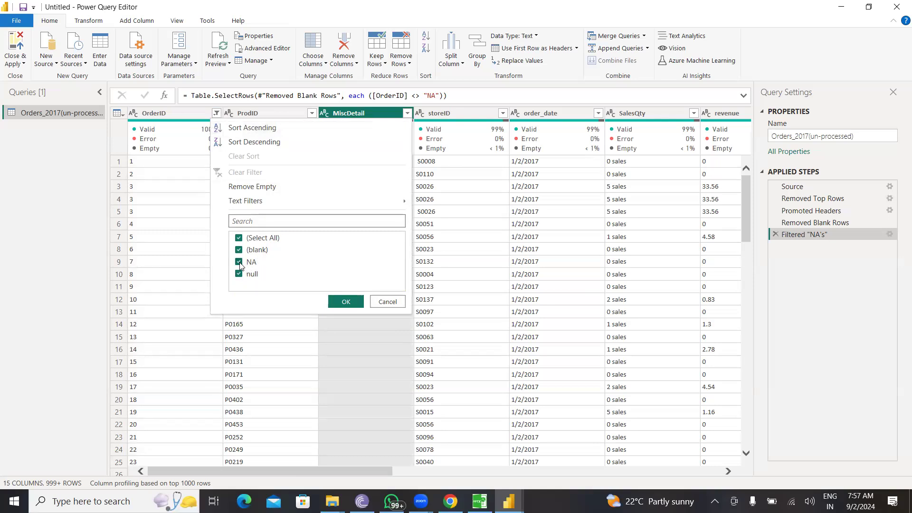
{"action": "left_click", "coordinate": [386, 302]}
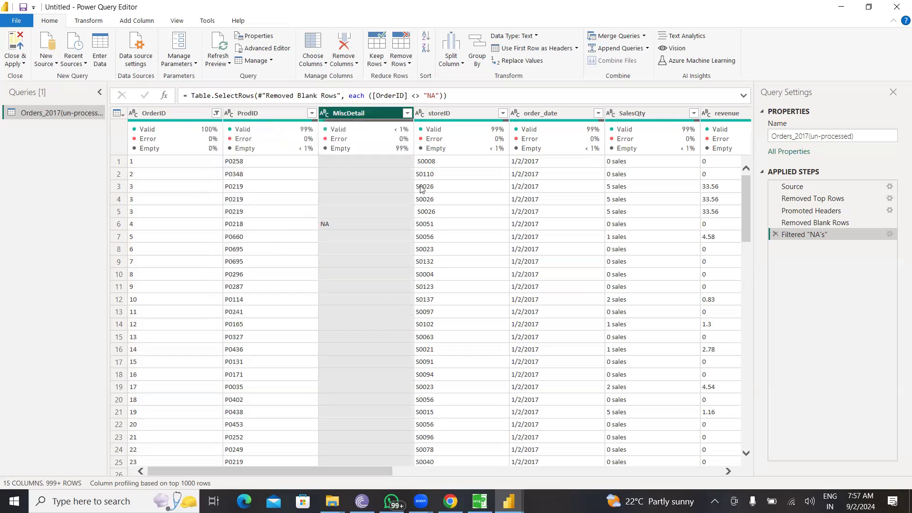
Step: Remove the MiscDetail column from the Orders_2017(un-processed) query
{"action": "right_click", "coordinate": [357, 114]}
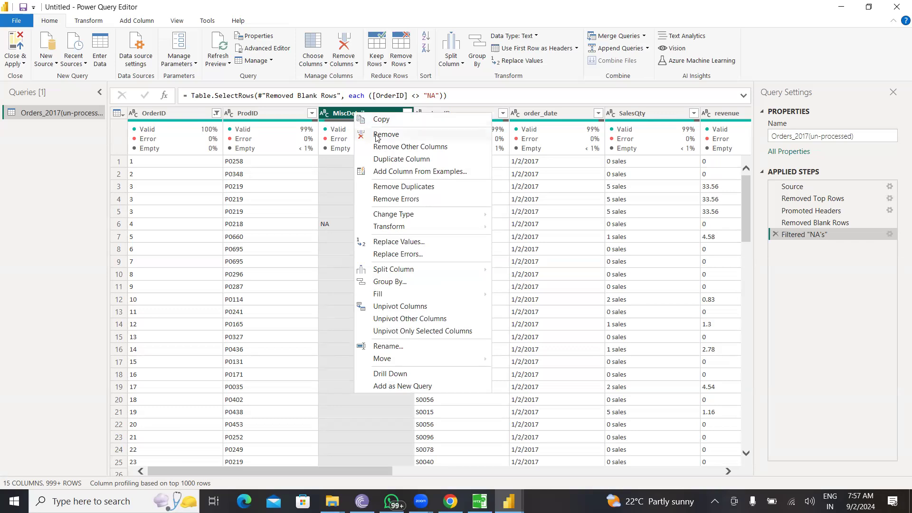
{"action": "left_click", "coordinate": [337, 118]}
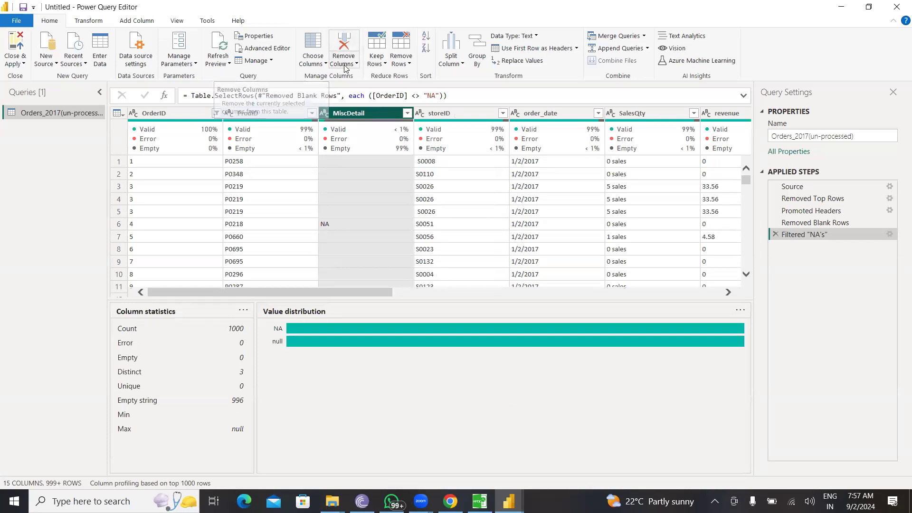
{"action": "left_click", "coordinate": [345, 44]}
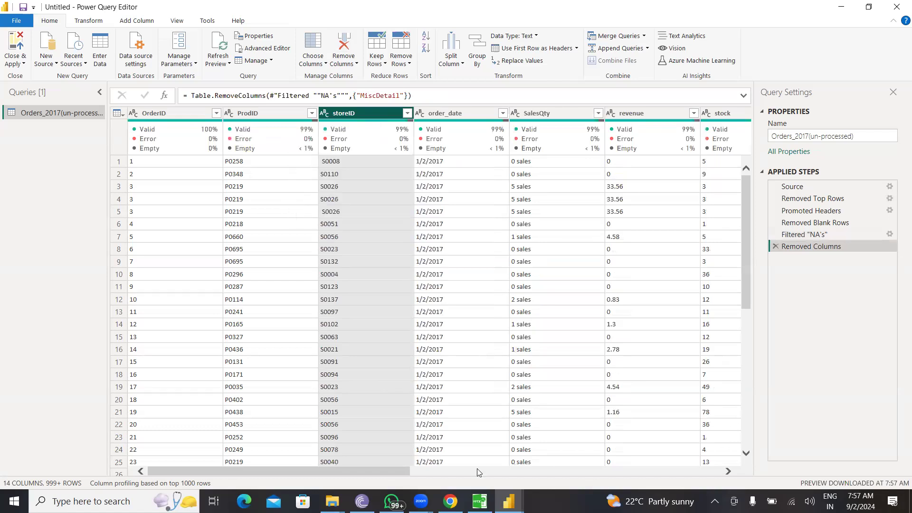
{"action": "left_click_drag", "start_coordinate": [393, 469], "coordinate": [610, 465]}
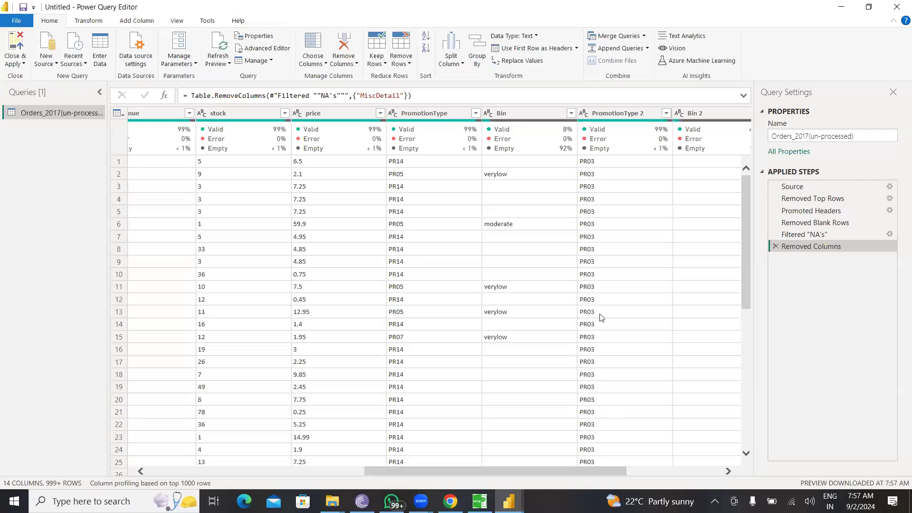
Step: Load the complete list of filter values for the Bin column and close it without filtering
{"action": "left_click", "coordinate": [571, 113]}
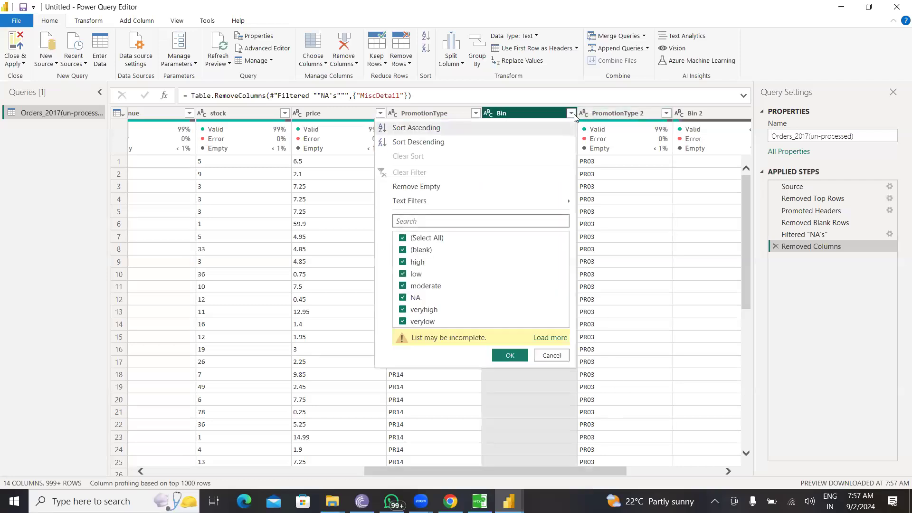
{"action": "left_click", "coordinate": [554, 340]}
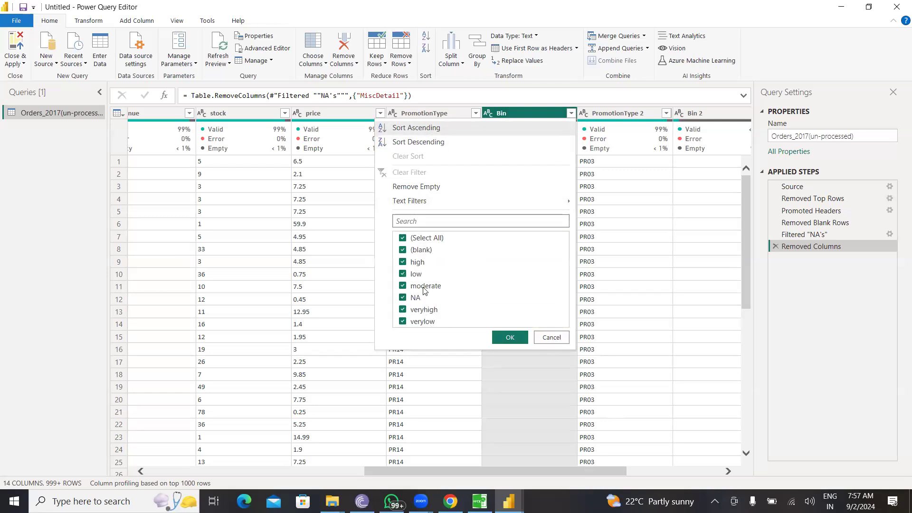
{"action": "left_click", "coordinate": [551, 337]}
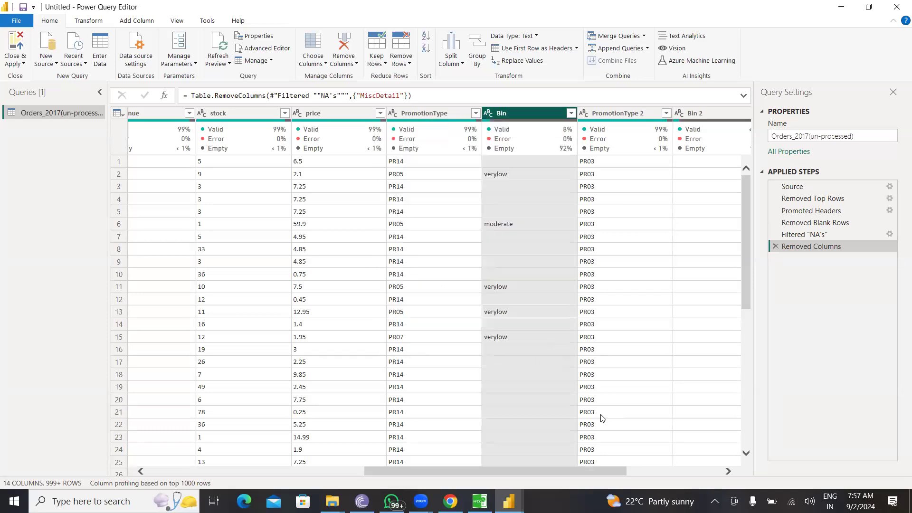
Step: Load the complete list of filter values for the Bin 2 column and close it without filtering
{"action": "left_click_drag", "start_coordinate": [601, 471], "coordinate": [645, 471]}
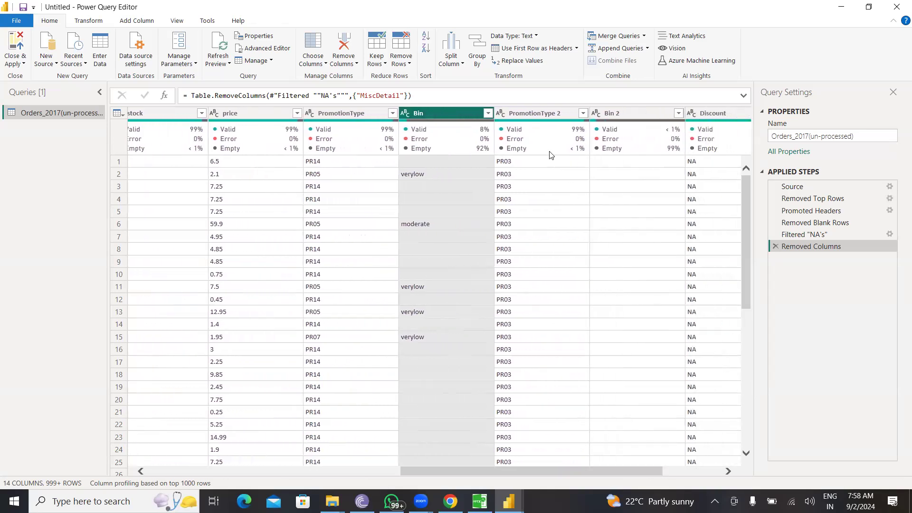
{"action": "left_click_drag", "start_coordinate": [558, 471], "coordinate": [638, 471]}
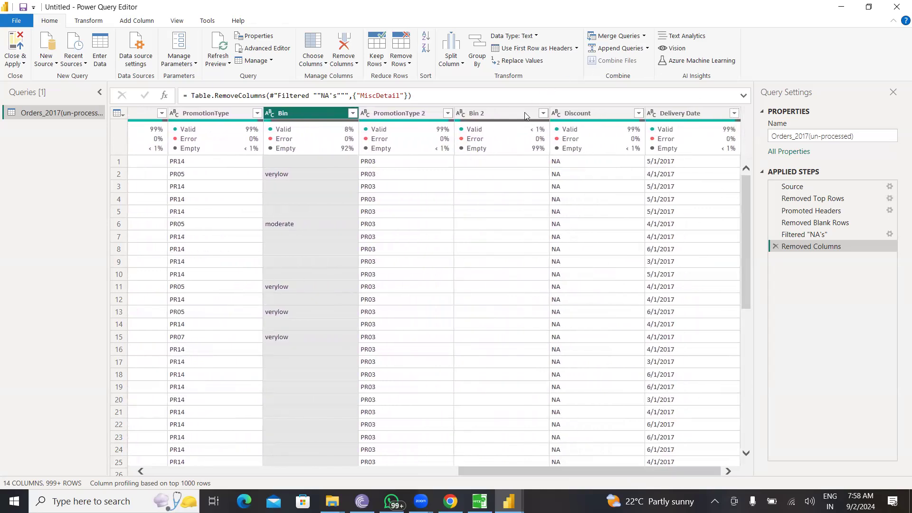
{"action": "left_click", "coordinate": [543, 113]}
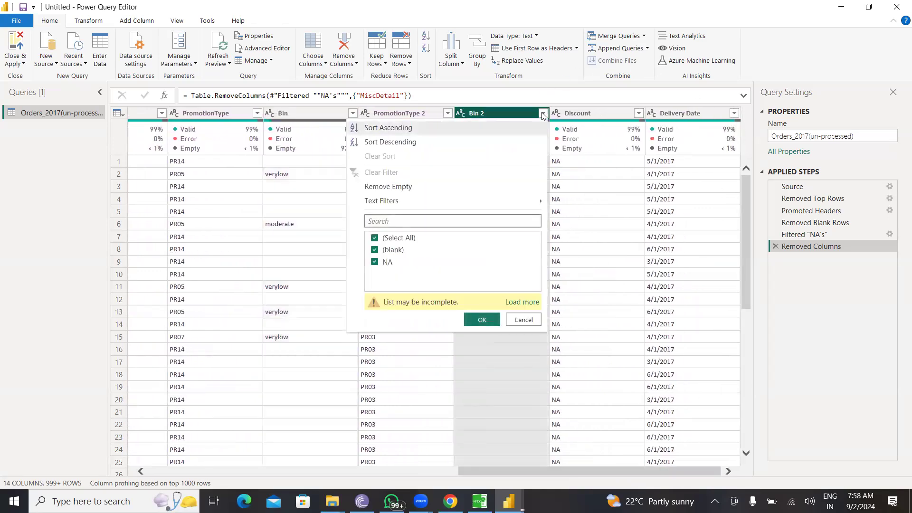
{"action": "left_click", "coordinate": [526, 302]}
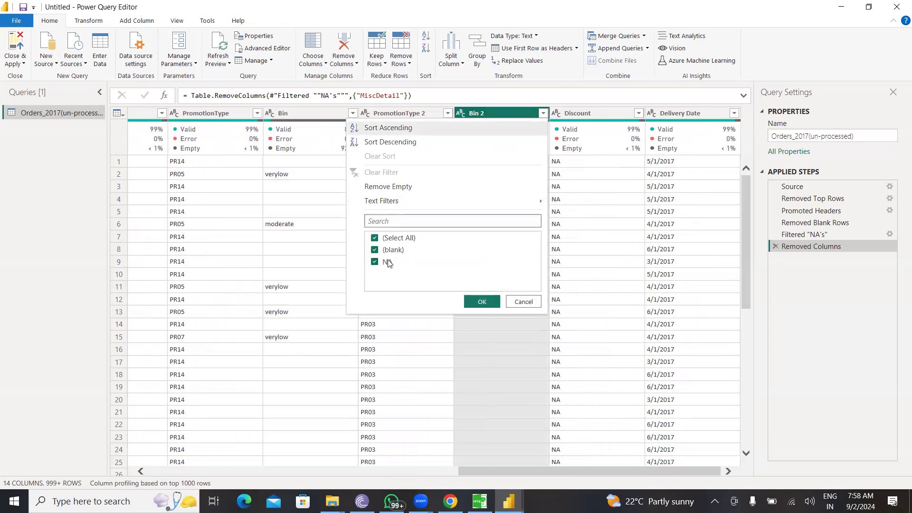
{"action": "left_click", "coordinate": [531, 303]}
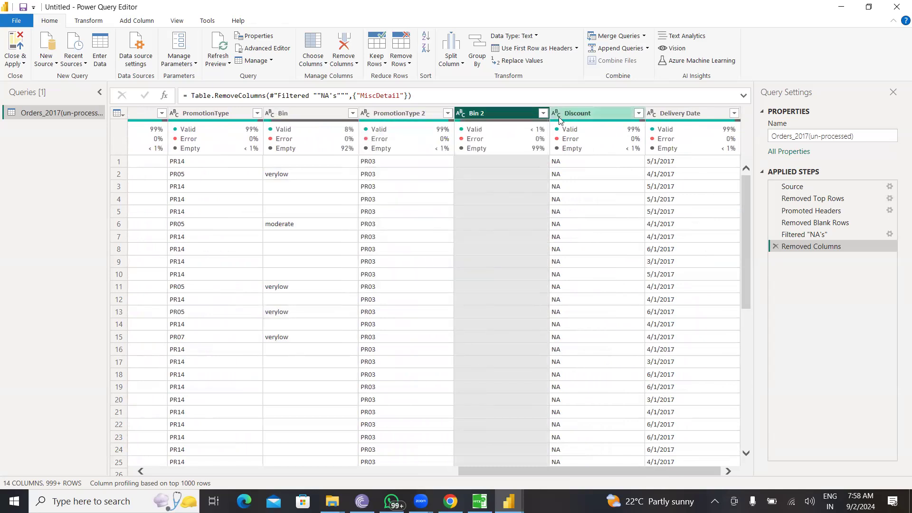
Step: Load the complete list of filter values for the Discount column and close it without filtering
{"action": "left_click", "coordinate": [616, 115]}
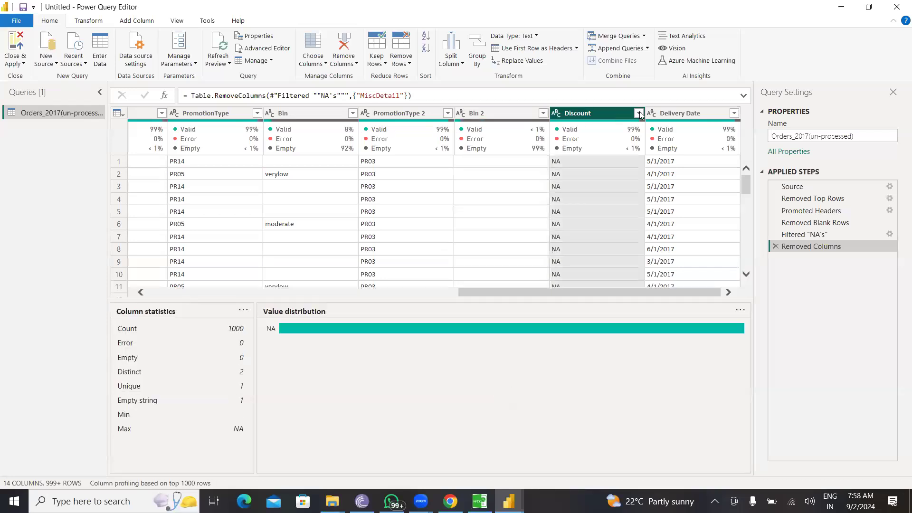
{"action": "left_click", "coordinate": [639, 113]}
{"action": "left_click", "coordinate": [620, 302]}
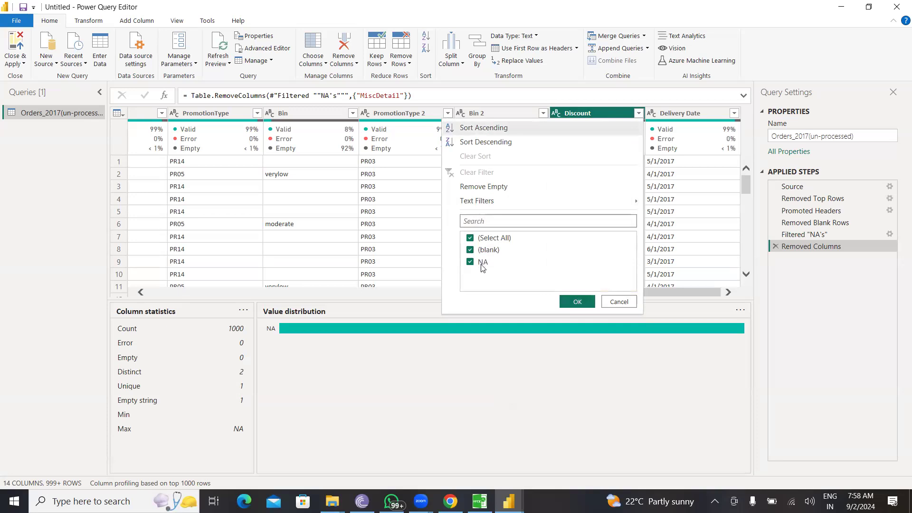
{"action": "left_click", "coordinate": [577, 301]}
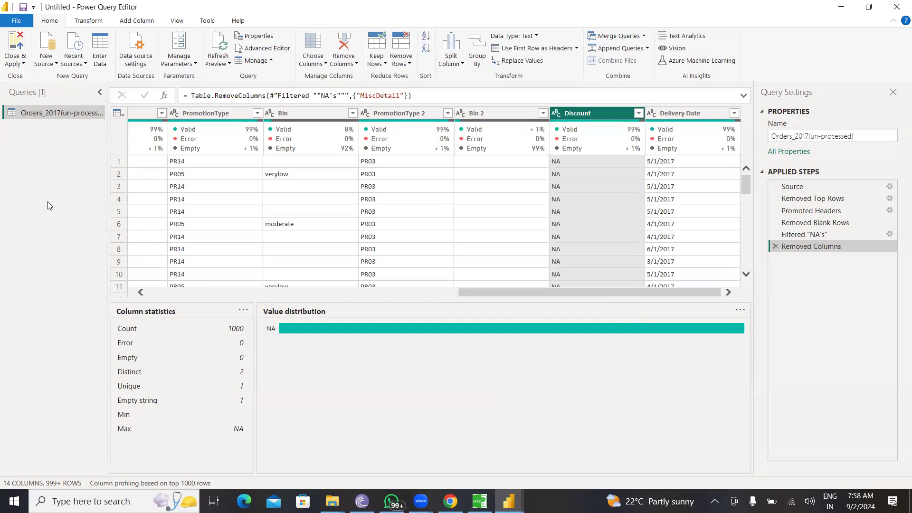
Step: Remove the Bin 2 and Discount columns from the Orders_2017(un-processed) query
{"action": "left_click", "coordinate": [483, 116]}
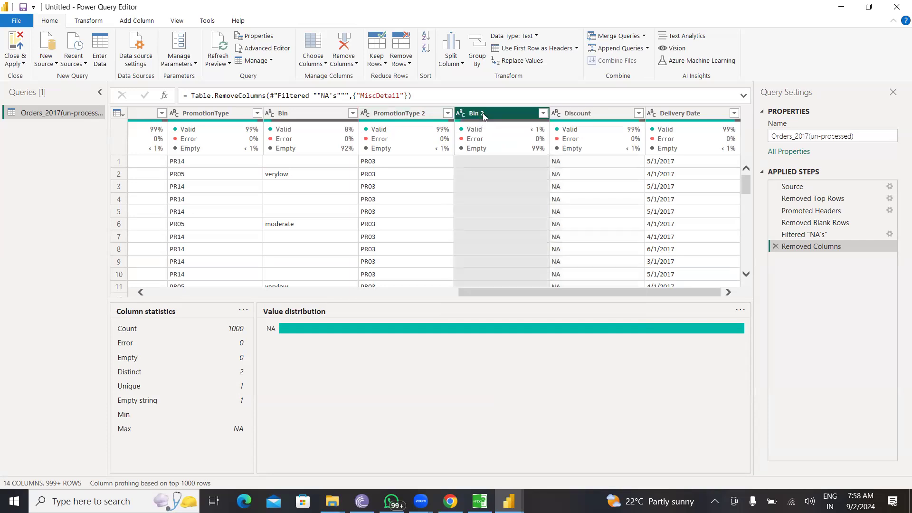
{"action": "left_click", "coordinate": [573, 117], "text": "ctrl"}
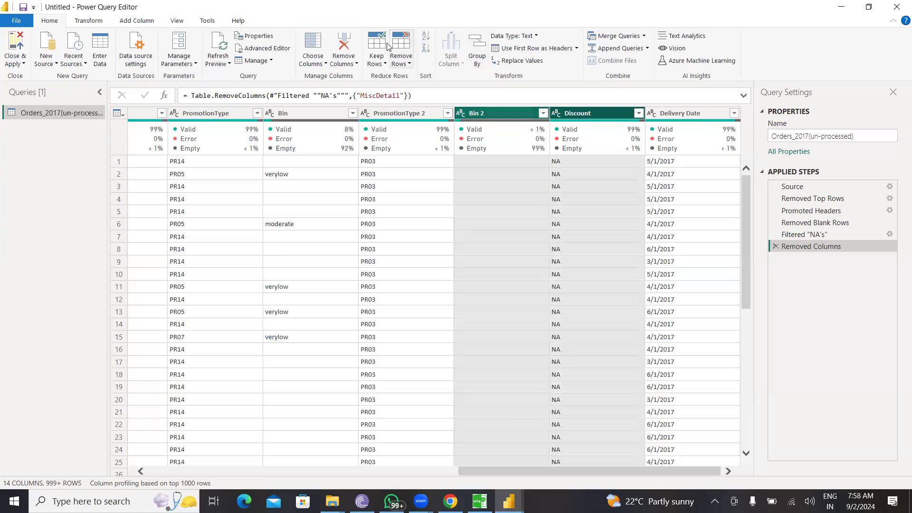
{"action": "left_click", "coordinate": [344, 48]}
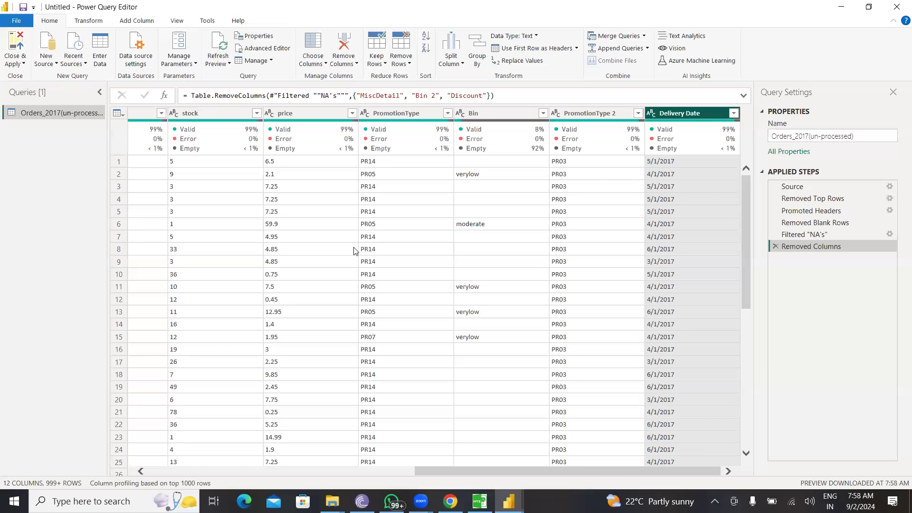
Step: Delete the Removed Columns step from the query's applied steps
{"action": "mouse_move", "coordinate": [517, 472]}
{"action": "left_mouse_down"}
{"action": "mouse_move", "coordinate": [200, 466]}
{"action": "mouse_move", "coordinate": [531, 468]}
{"action": "left_mouse_up"}
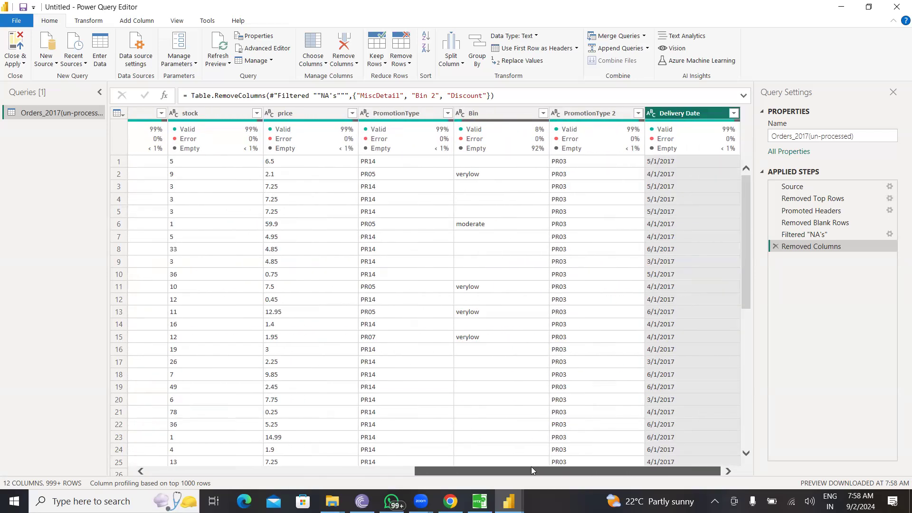
{"action": "mouse_move", "coordinate": [551, 468]}
{"action": "left_mouse_down"}
{"action": "mouse_move", "coordinate": [357, 458]}
{"action": "mouse_move", "coordinate": [541, 467]}
{"action": "left_mouse_up"}
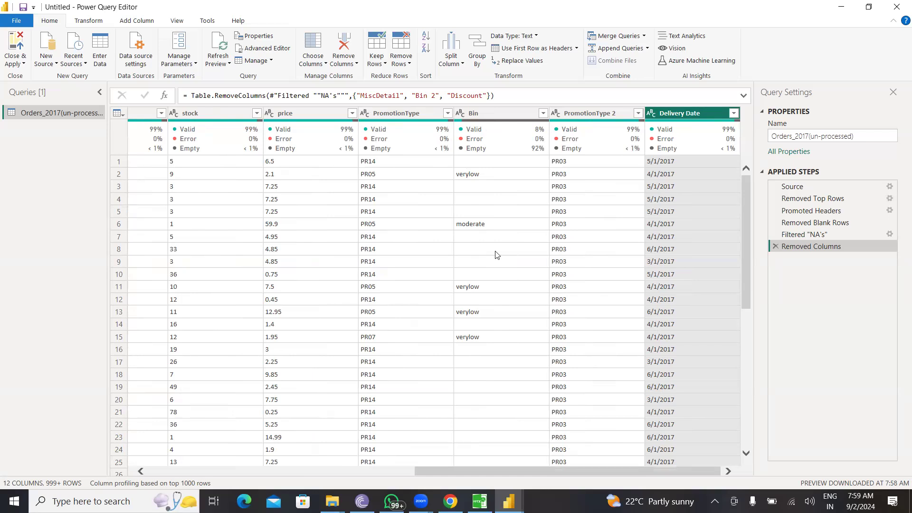
{"action": "left_click_drag", "start_coordinate": [815, 222], "coordinate": [814, 238]}
{"action": "left_click", "coordinate": [775, 246]}
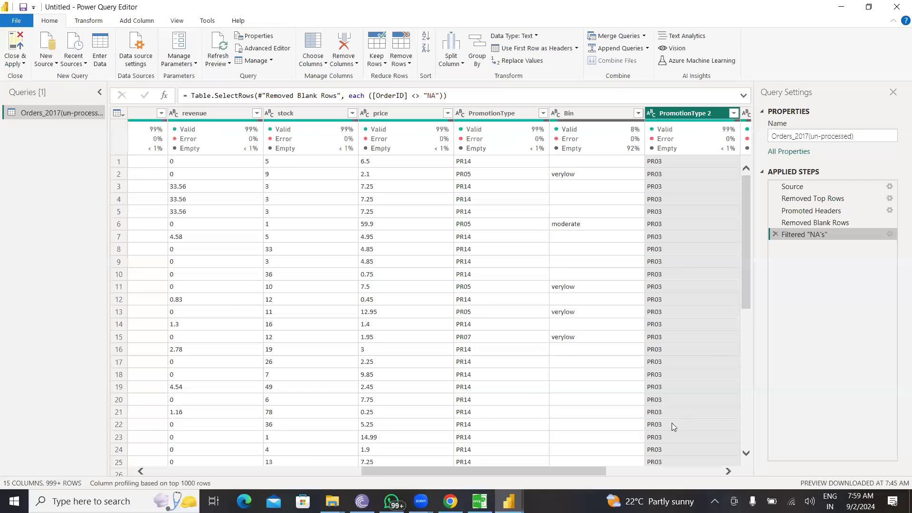
Step: Recheck the complete list of filter values for the MiscDetail column at the Filtered "NA's" step, leaving it unfiltered
{"action": "left_click_drag", "start_coordinate": [566, 469], "coordinate": [212, 469]}
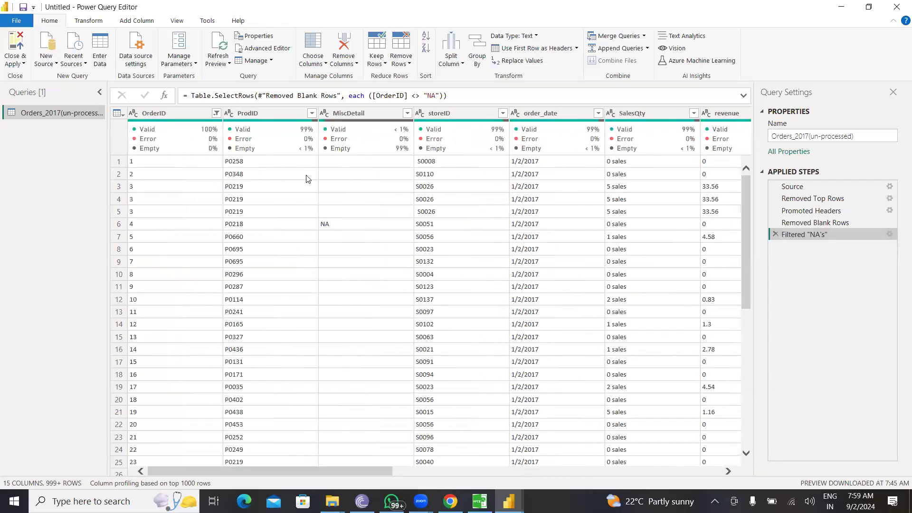
{"action": "left_click", "coordinate": [348, 112]}
{"action": "left_click", "coordinate": [407, 113]}
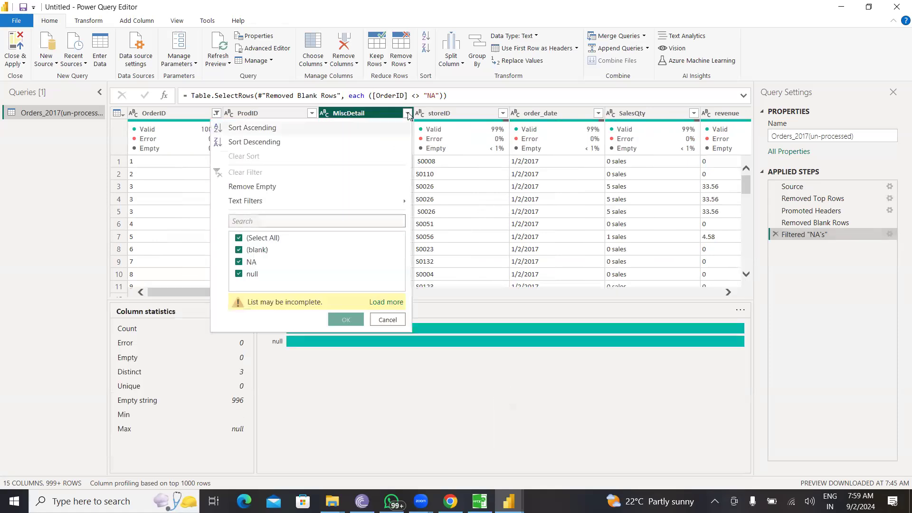
{"action": "left_click", "coordinate": [386, 302]}
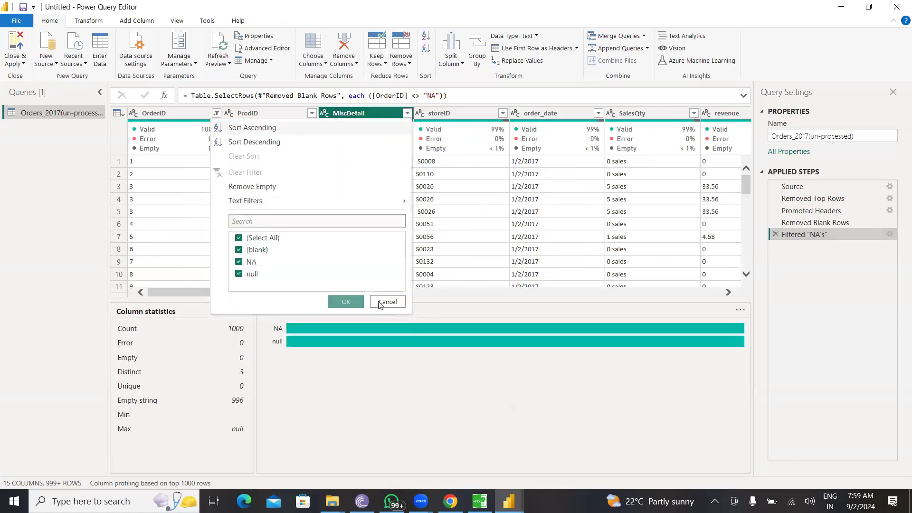
{"action": "left_click", "coordinate": [378, 306]}
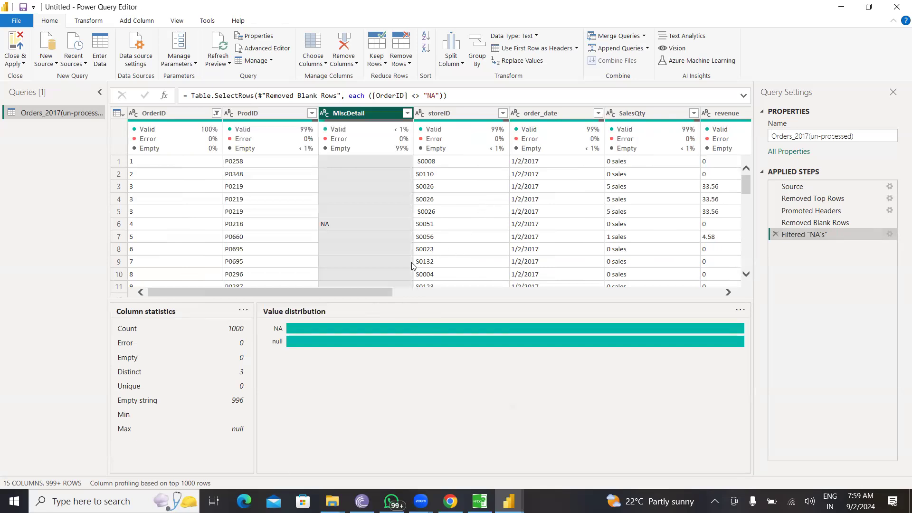
Step: Use Choose Columns to keep every column except MiscDetail, Bin 2 and Discount
{"action": "left_click_drag", "start_coordinate": [368, 291], "coordinate": [686, 252]}
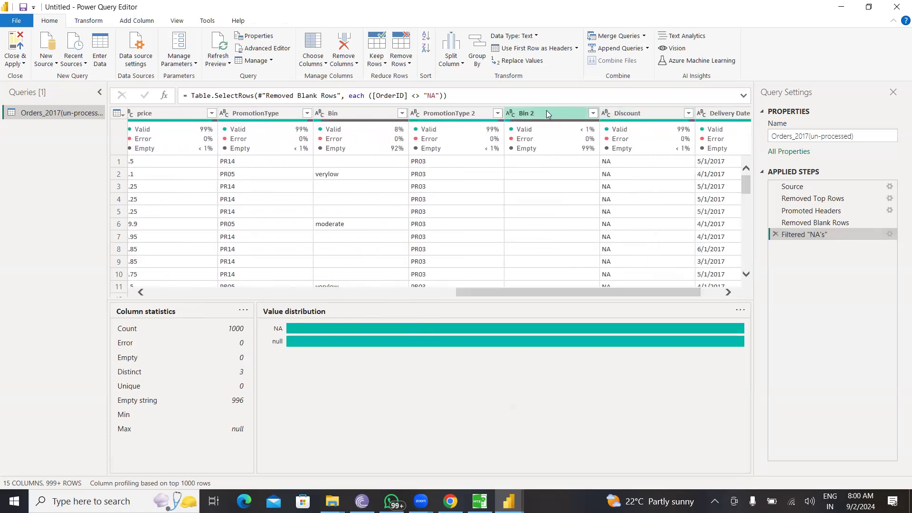
{"action": "left_click_drag", "start_coordinate": [821, 233], "coordinate": [802, 246]}
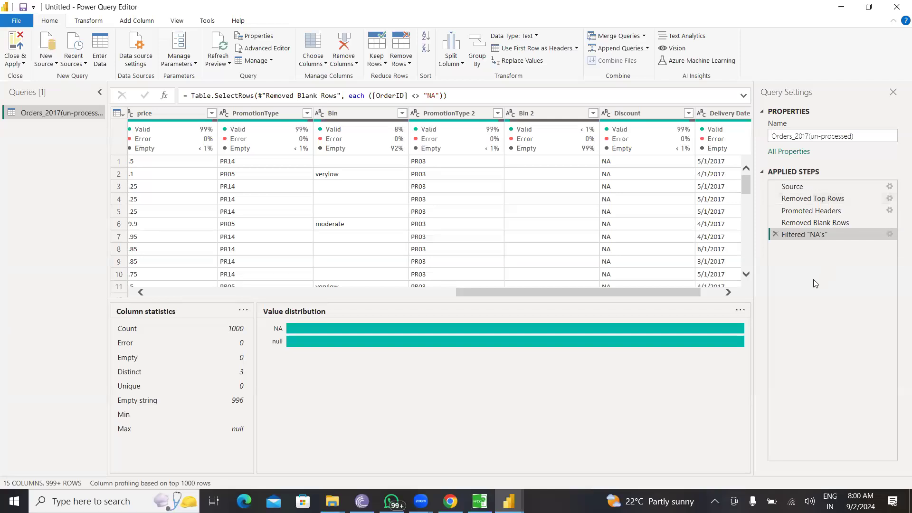
{"action": "left_click_drag", "start_coordinate": [683, 292], "coordinate": [730, 291]}
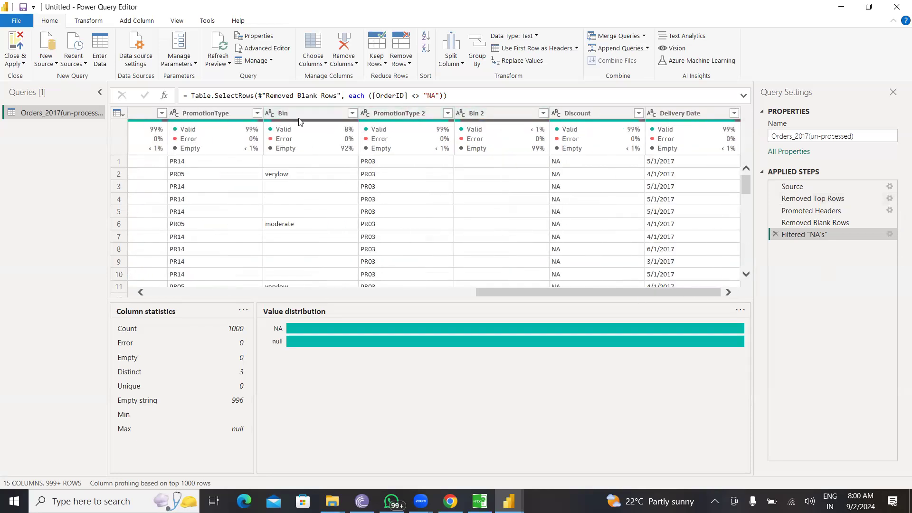
{"action": "left_click", "coordinate": [317, 65]}
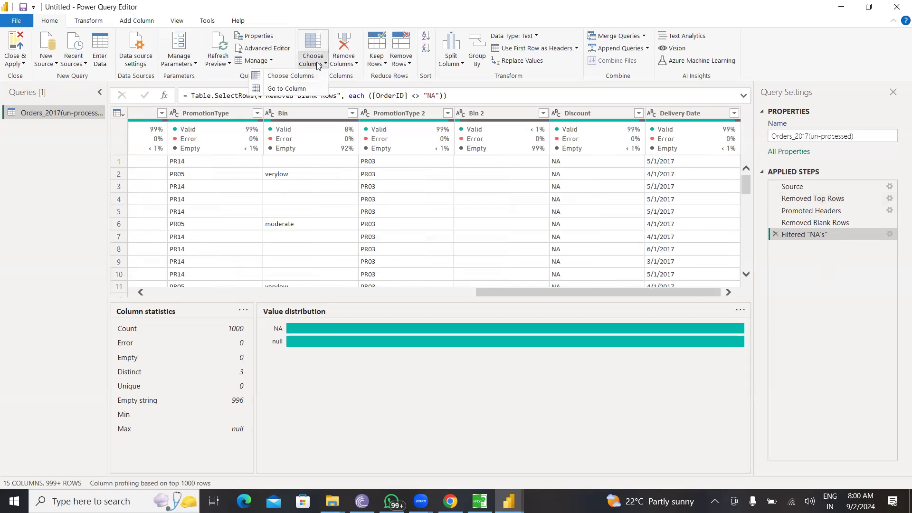
{"action": "left_click", "coordinate": [296, 80]}
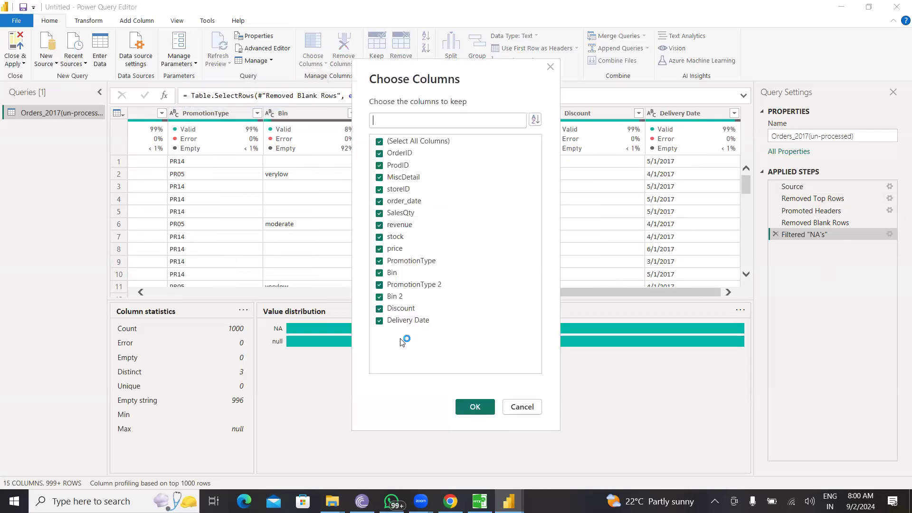
{"action": "left_click", "coordinate": [391, 181]}
{"action": "left_click", "coordinate": [392, 297]}
{"action": "left_click", "coordinate": [391, 309]}
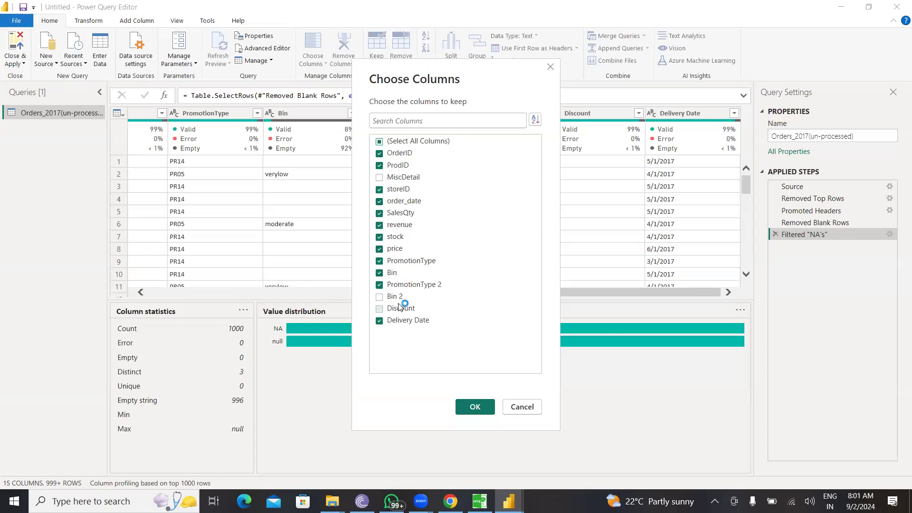
{"action": "left_click", "coordinate": [474, 409]}
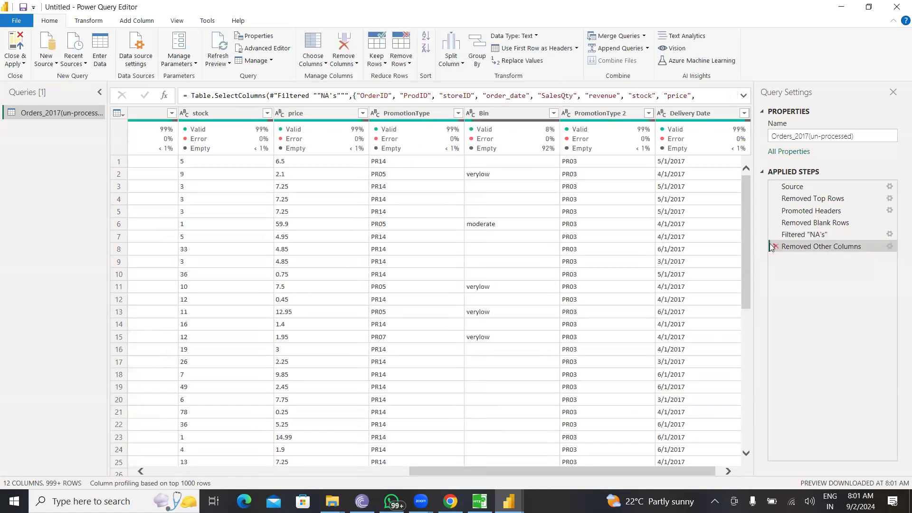
Step: Review the columns kept in the query, and open the Go to Column list and close it without choosing one
{"action": "left_click_drag", "start_coordinate": [559, 471], "coordinate": [265, 484]}
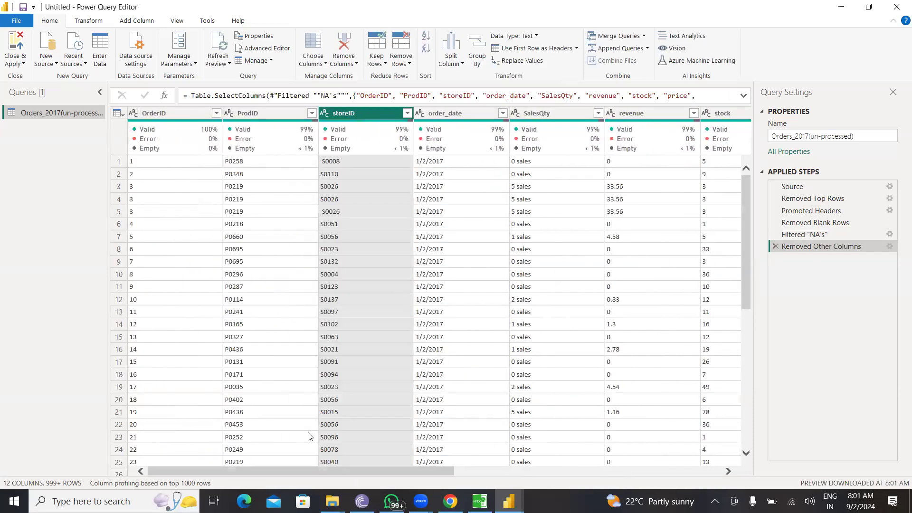
{"action": "left_click_drag", "start_coordinate": [408, 468], "coordinate": [686, 463]}
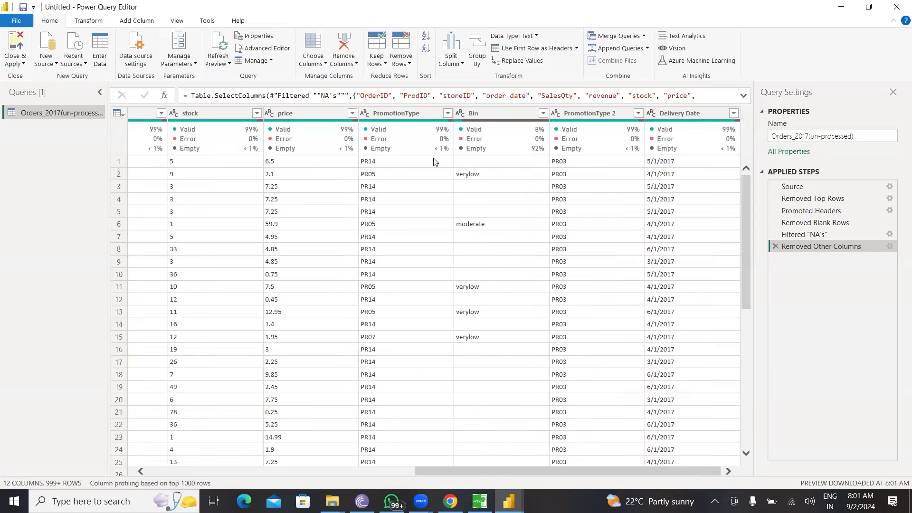
{"action": "left_click", "coordinate": [318, 63]}
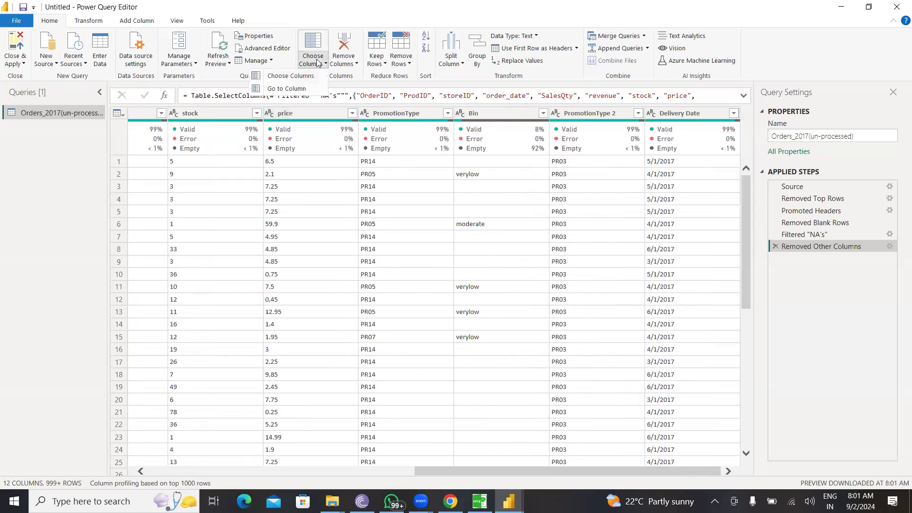
{"action": "left_click", "coordinate": [288, 89]}
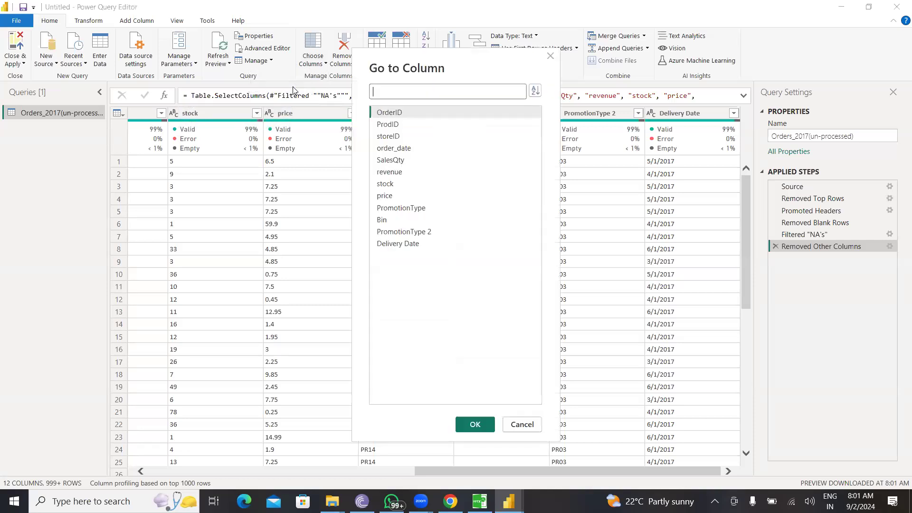
{"action": "left_click", "coordinate": [522, 424]}
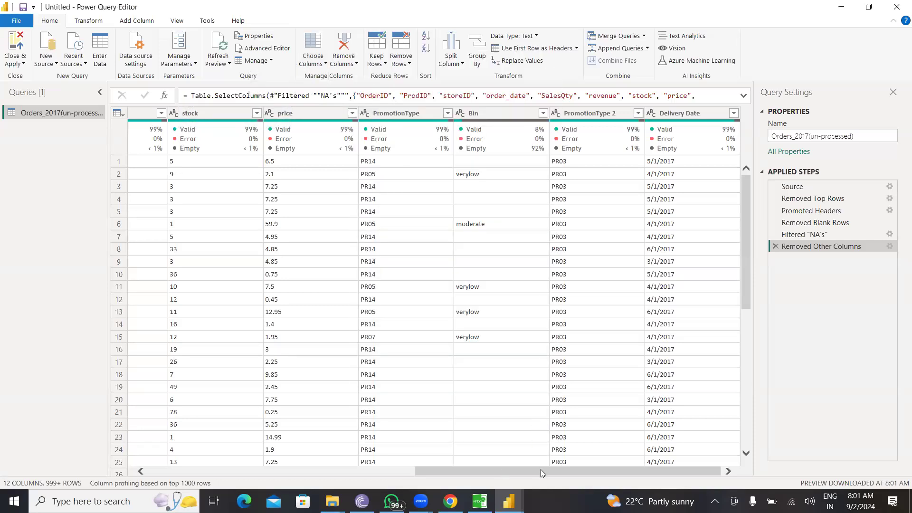
Step: Use Go to Column to jump to the Delivery Date column
{"action": "left_click_drag", "start_coordinate": [541, 470], "coordinate": [464, 474]}
{"action": "left_click_drag", "start_coordinate": [316, 486], "coordinate": [635, 457]}
{"action": "left_click", "coordinate": [317, 64]}
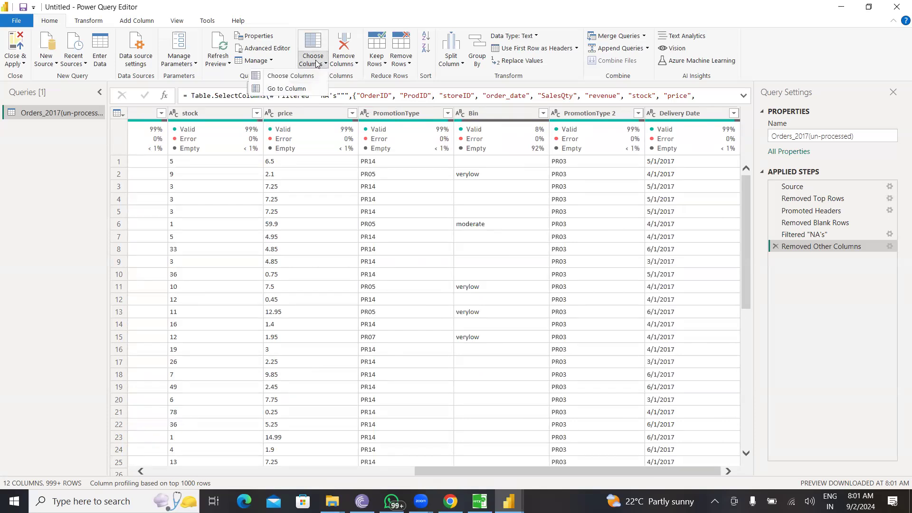
{"action": "left_click", "coordinate": [291, 92]}
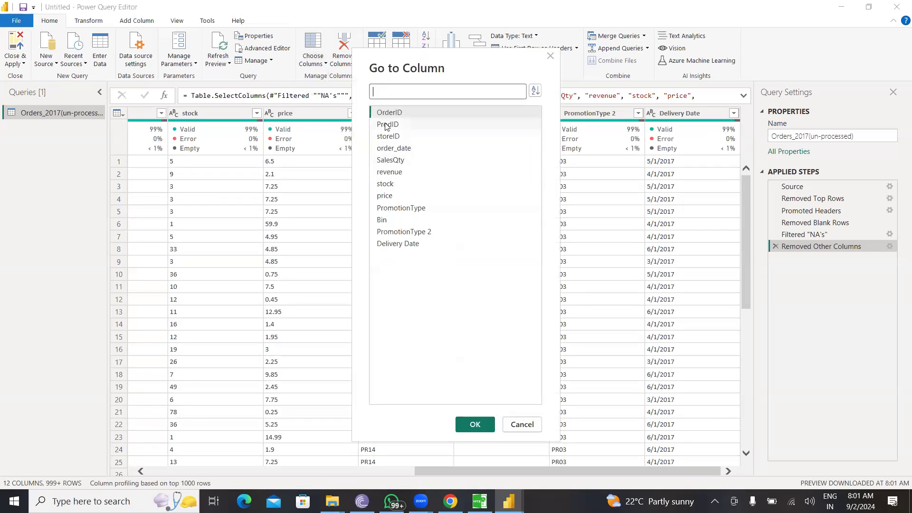
{"action": "left_click", "coordinate": [390, 91]}
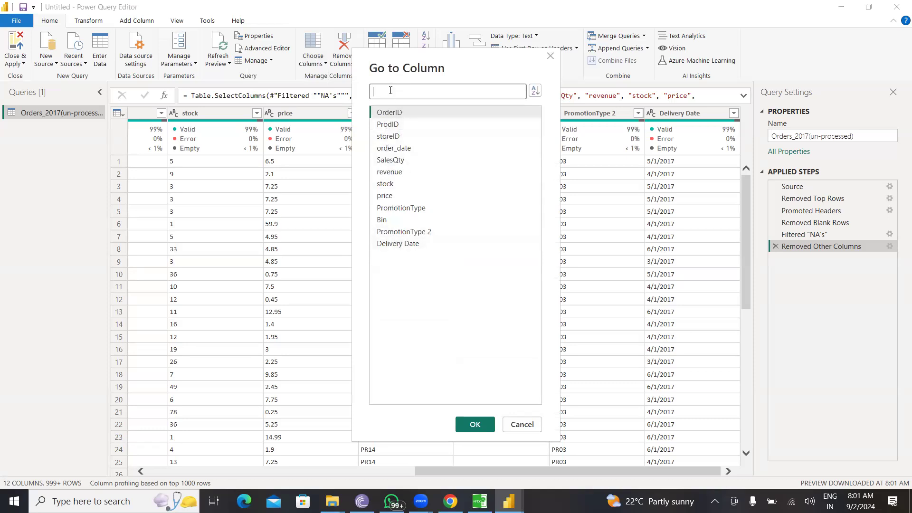
{"action": "left_click", "coordinate": [407, 244]}
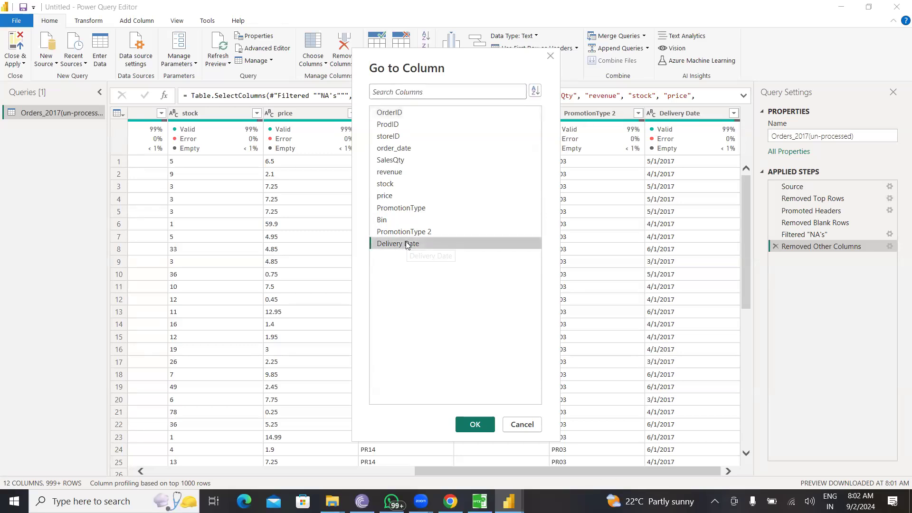
{"action": "left_click", "coordinate": [475, 433]}
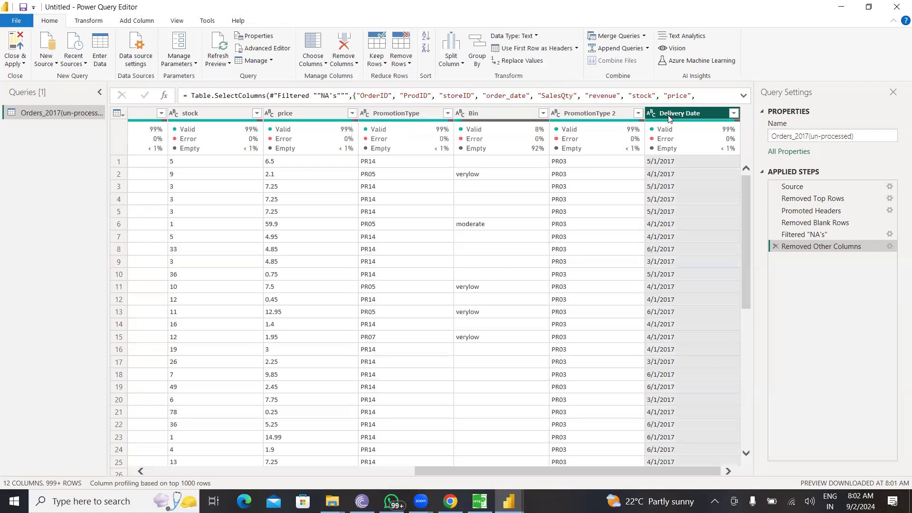
{"action": "left_click_drag", "start_coordinate": [563, 472], "coordinate": [638, 464]}
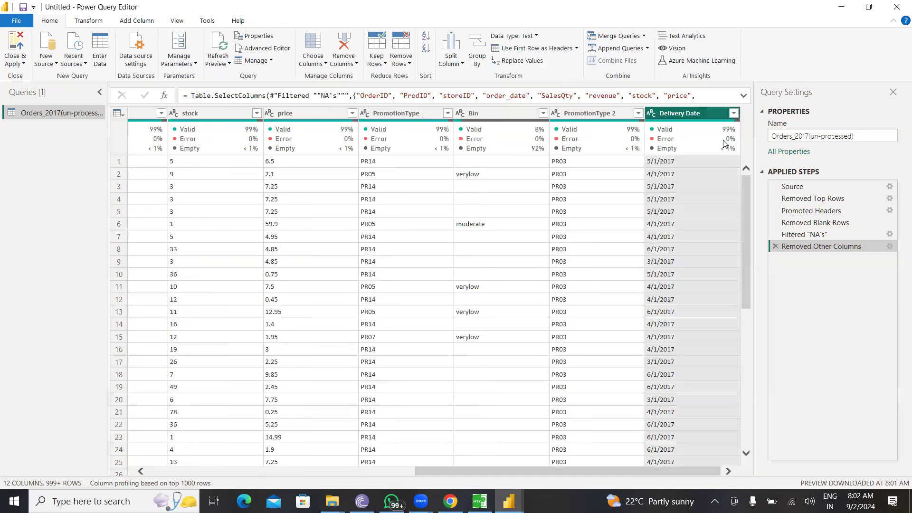
Step: Select the Bin, PromotionType, price, stock and revenue columns one after another to examine their column statistics and value distribution
{"action": "left_click", "coordinate": [511, 112]}
{"action": "left_click", "coordinate": [404, 113]}
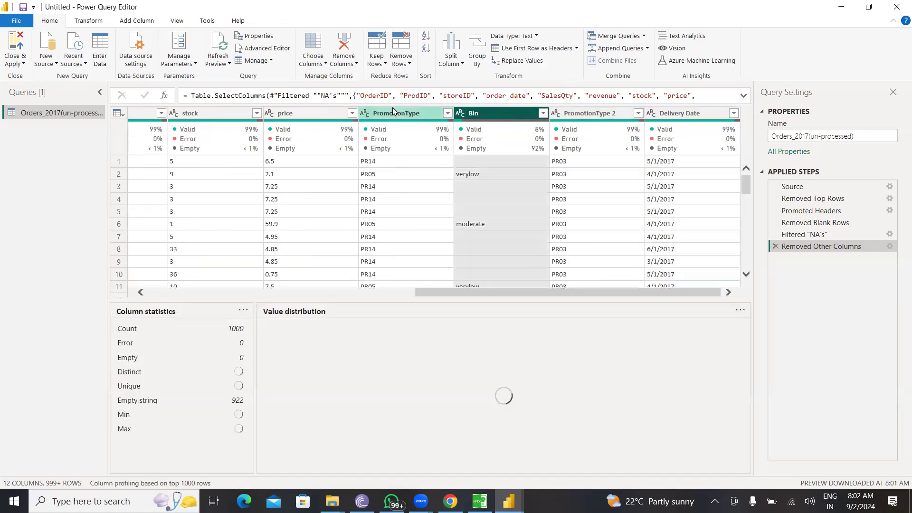
{"action": "left_click", "coordinate": [283, 115]}
{"action": "left_click", "coordinate": [230, 119]}
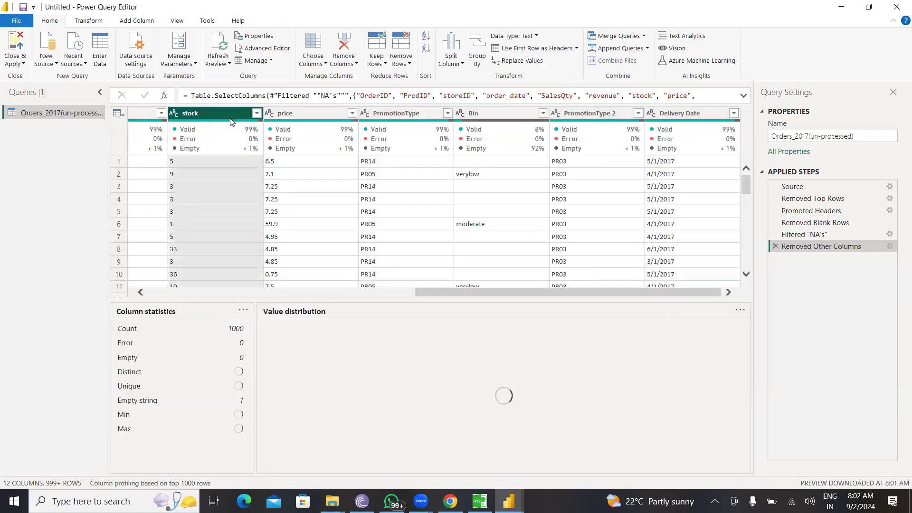
{"action": "left_click", "coordinate": [138, 115]}
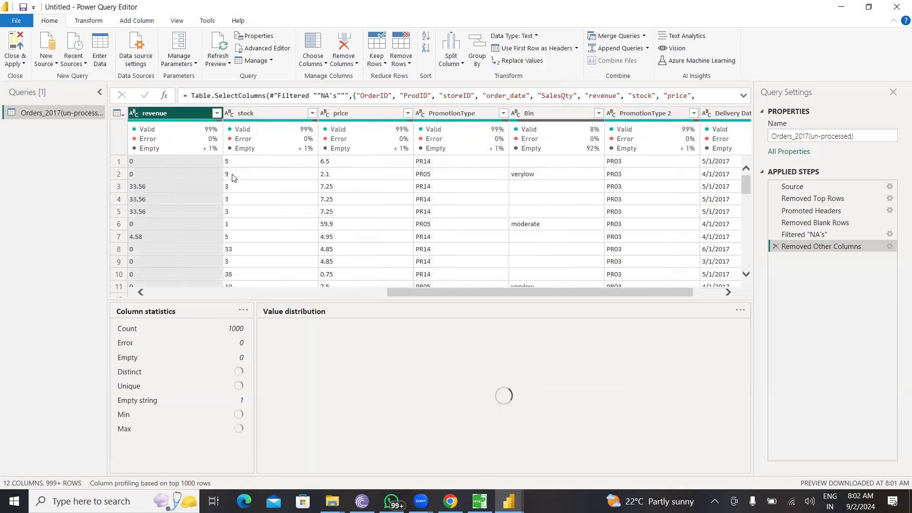
{"action": "left_click_drag", "start_coordinate": [491, 293], "coordinate": [218, 293]}
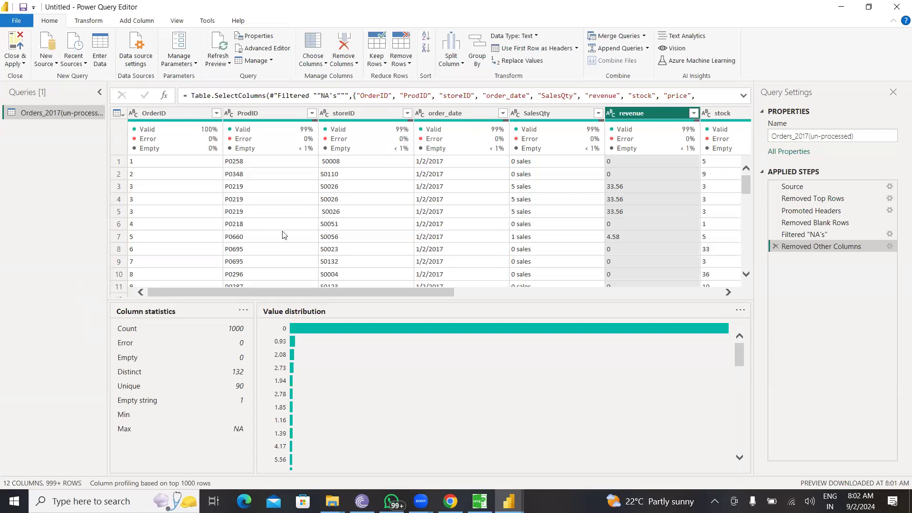
Step: Examine the OrderID column's statistics and value distribution, and review the data in the other columns
{"action": "left_click", "coordinate": [194, 113]}
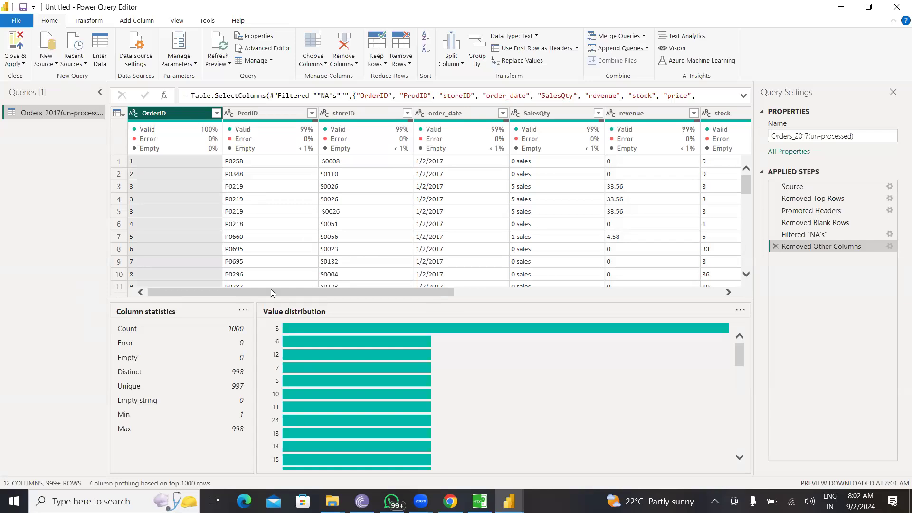
{"action": "left_click_drag", "start_coordinate": [270, 291], "coordinate": [413, 306]}
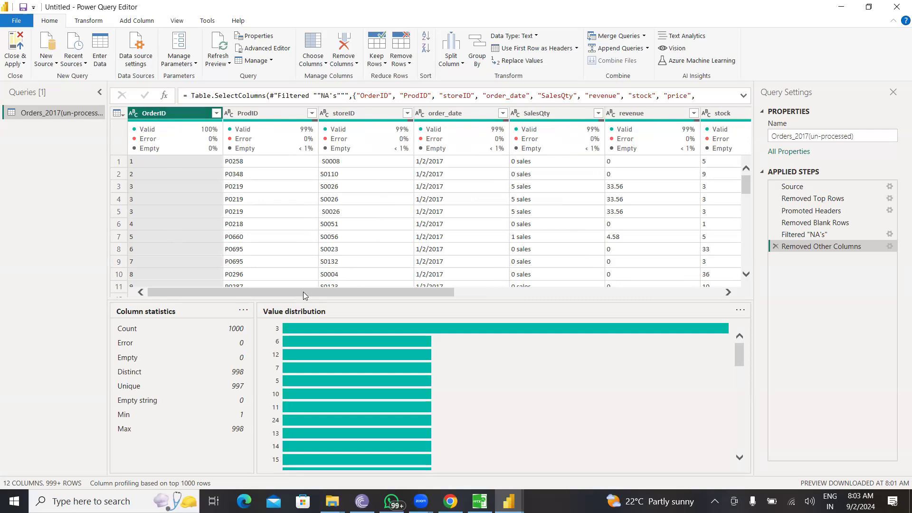
{"action": "left_click_drag", "start_coordinate": [303, 291], "coordinate": [381, 290]}
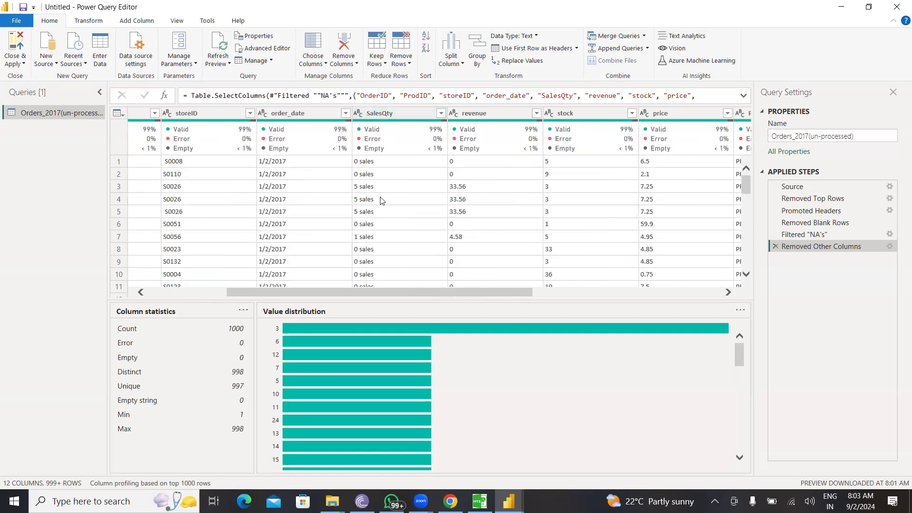
{"action": "left_click_drag", "start_coordinate": [464, 290], "coordinate": [296, 289]}
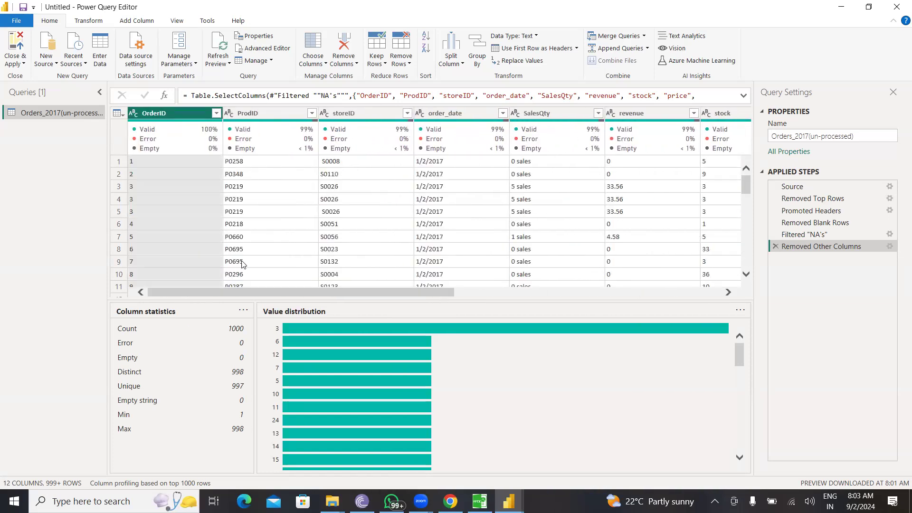